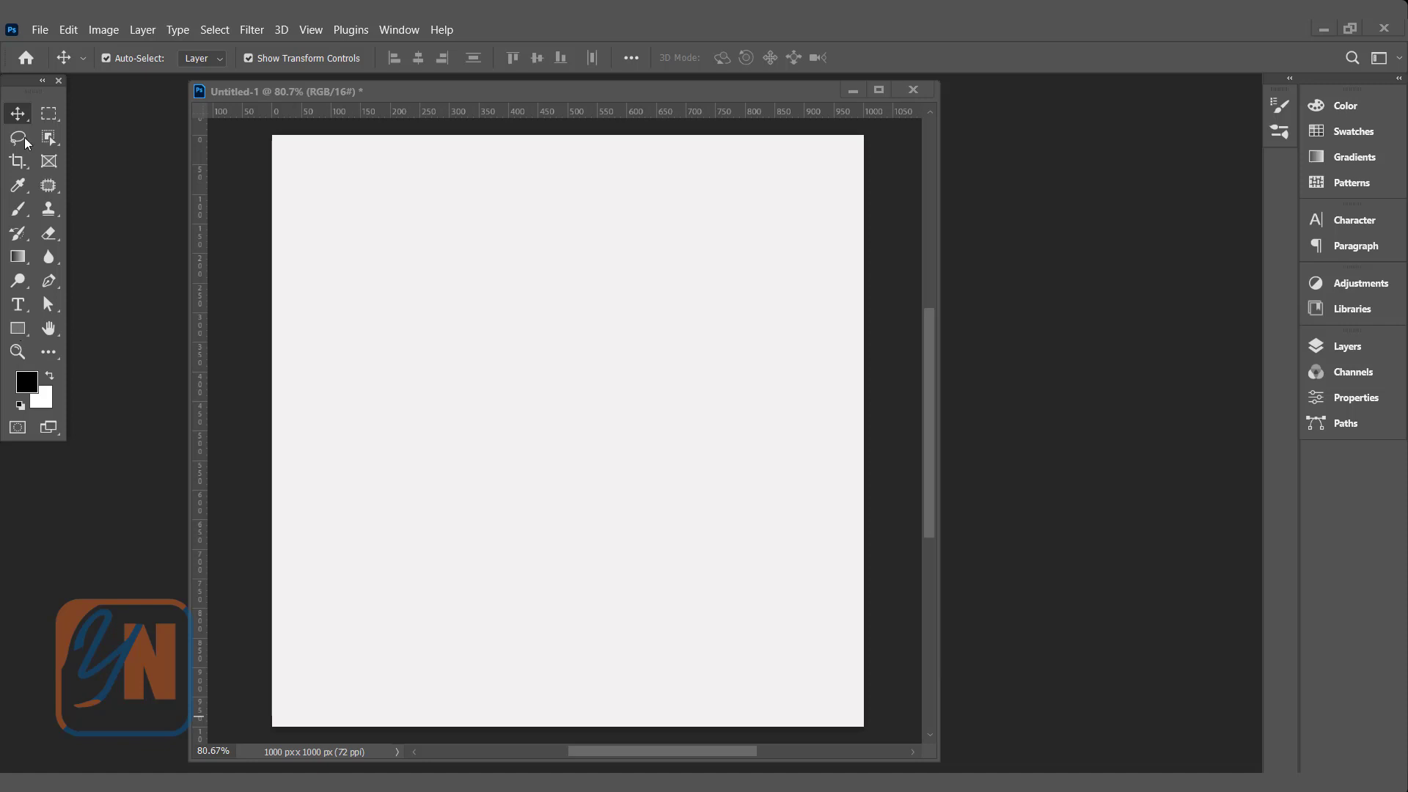
Step: Draw a square about 294 px wide in the upper middle of the canvas with the Rectangle tool in Shape mode
{"action": "left_click", "coordinate": [20, 330]}
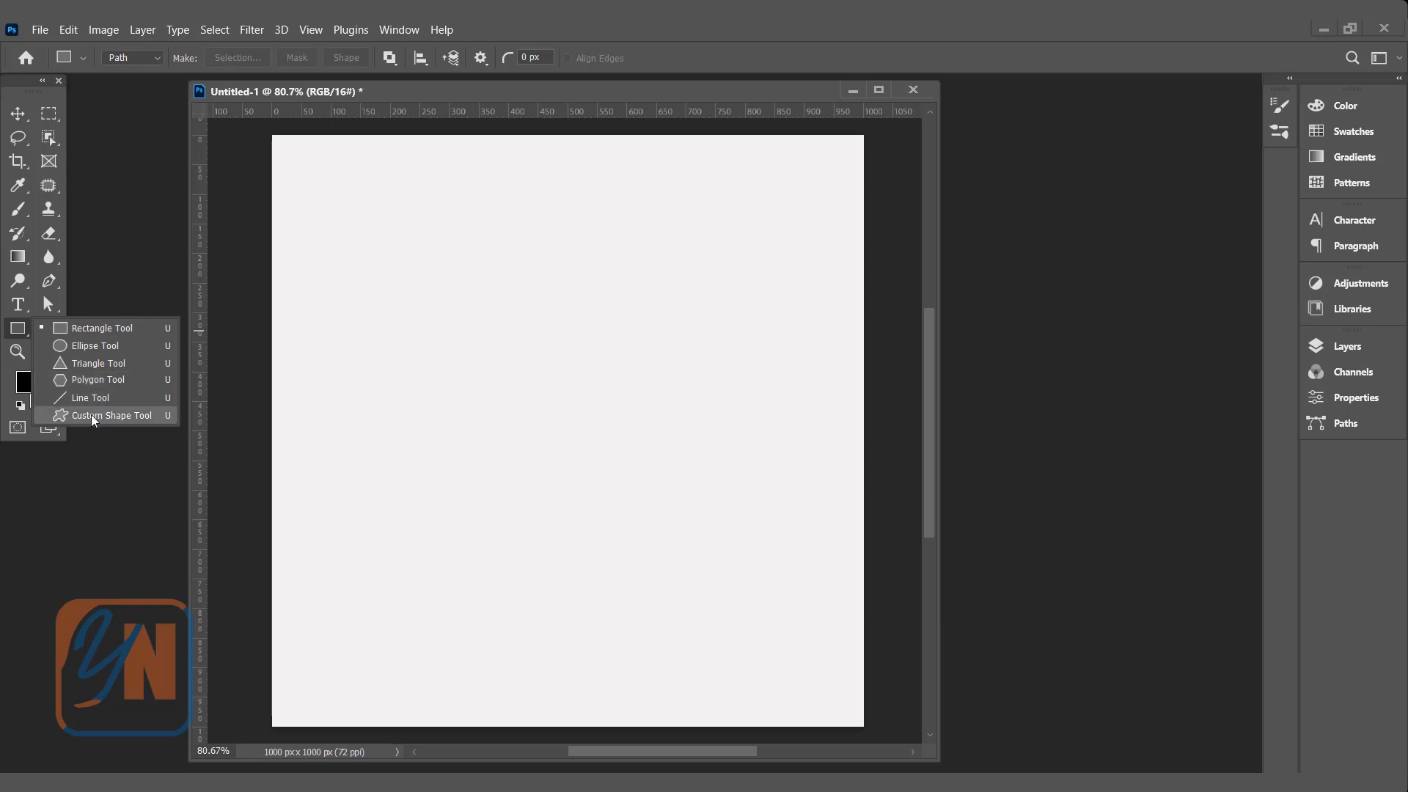
{"action": "left_click", "coordinate": [103, 328]}
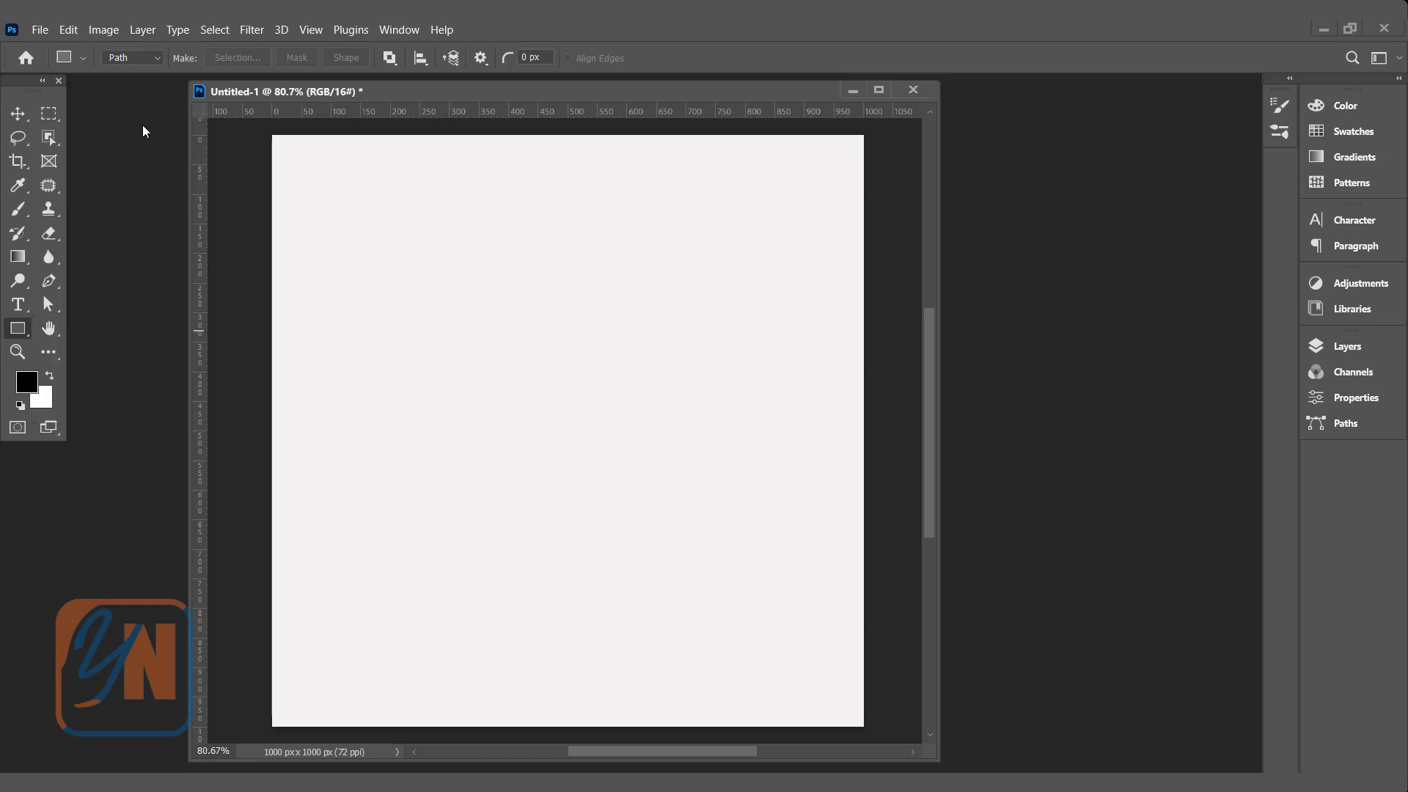
{"action": "left_click", "coordinate": [153, 58]}
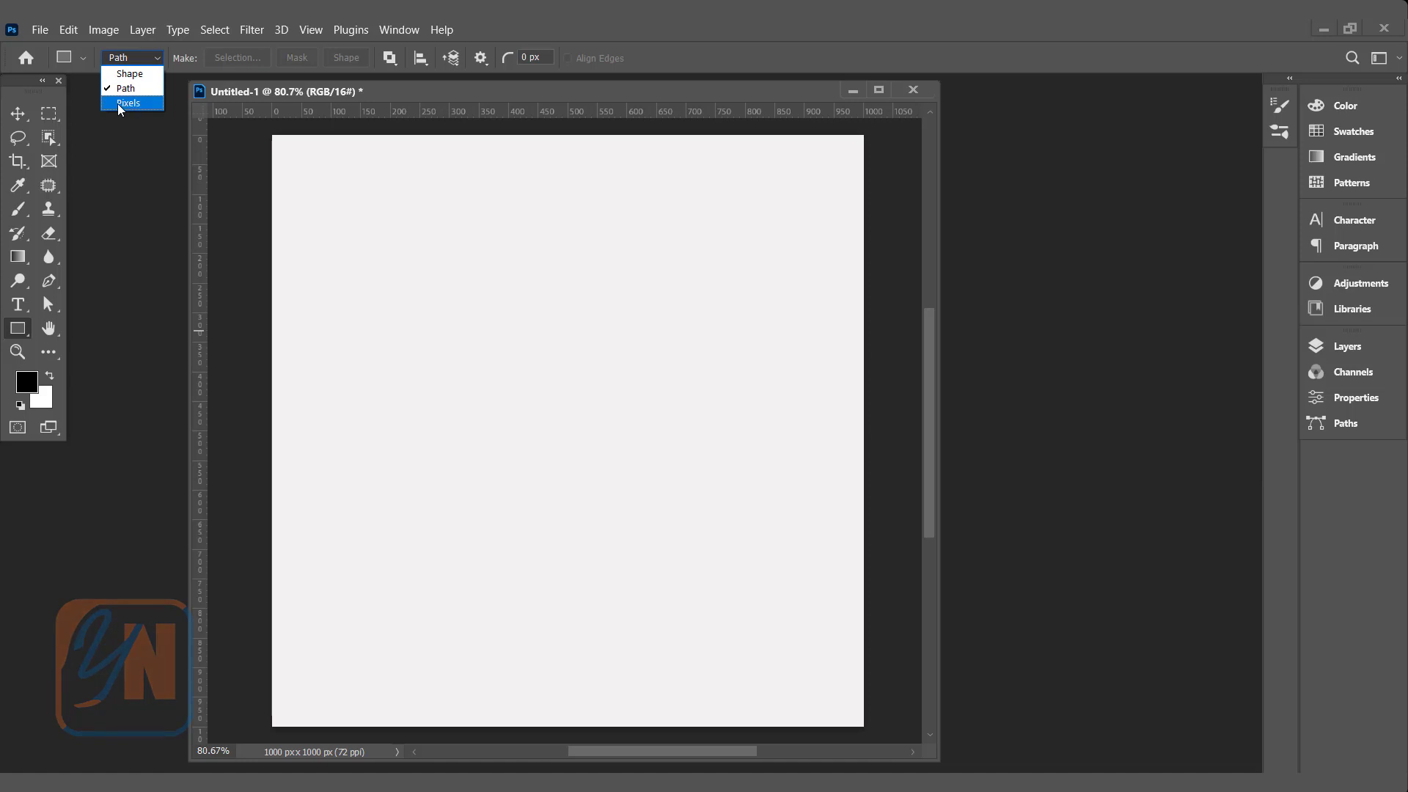
{"action": "left_click", "coordinate": [145, 76]}
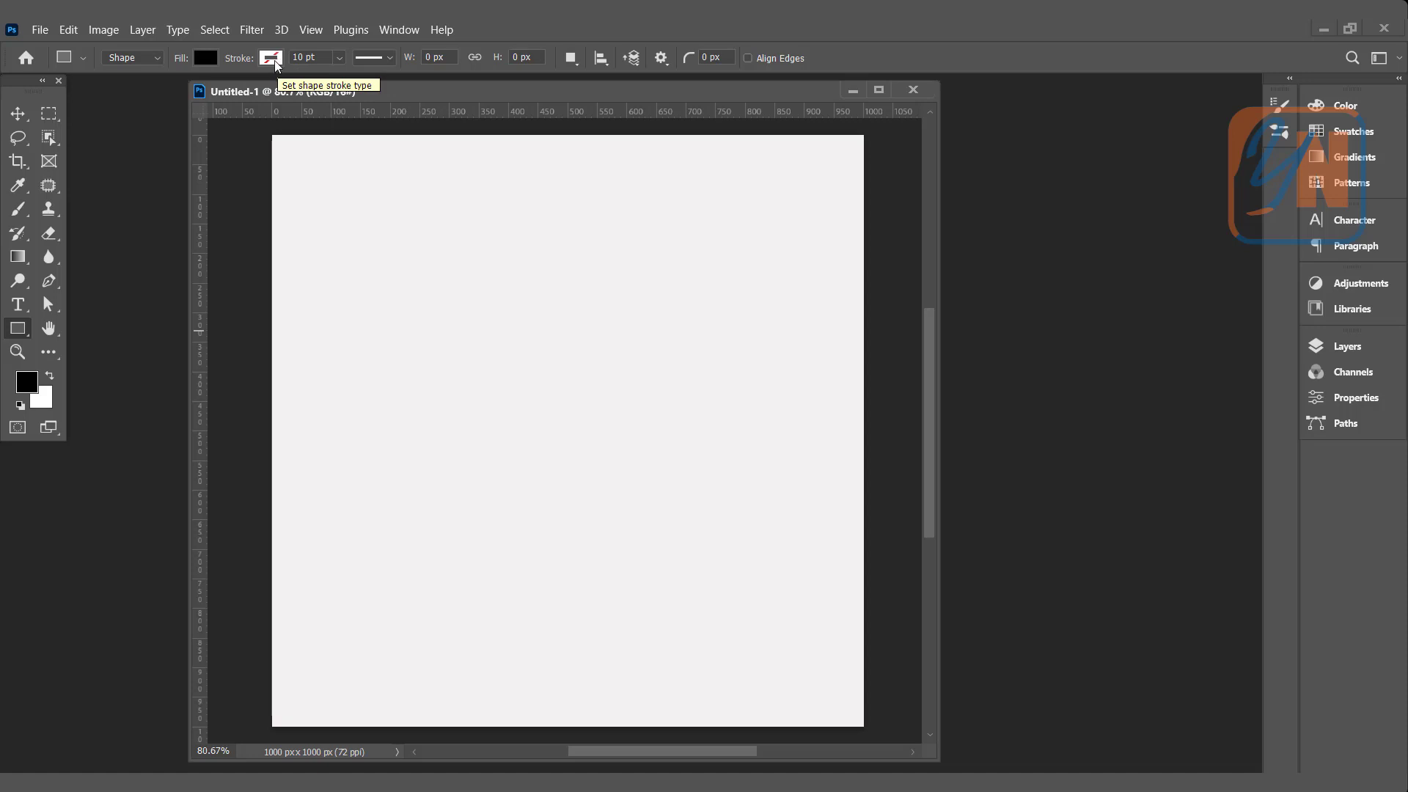
{"action": "left_click", "coordinate": [393, 63]}
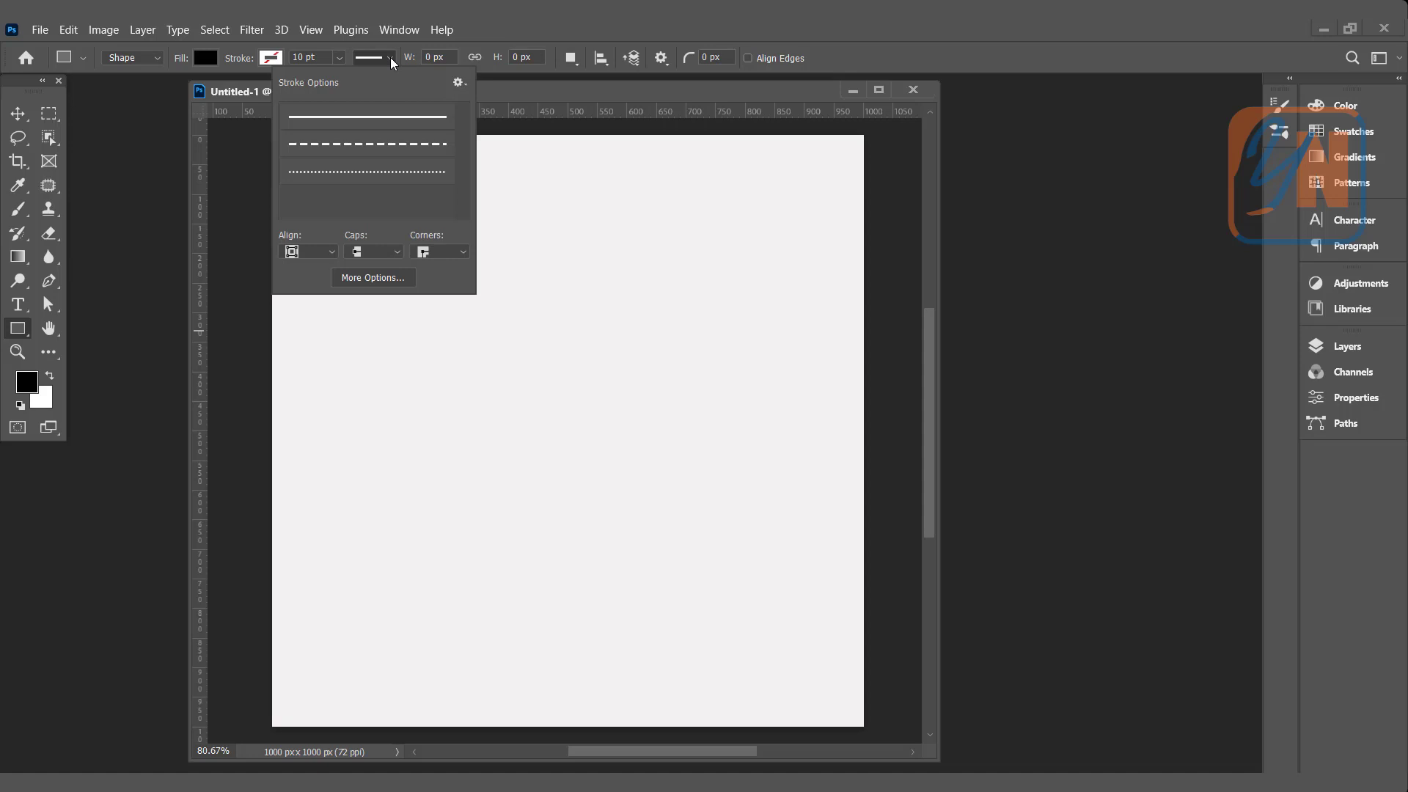
{"action": "left_click", "coordinate": [503, 37]}
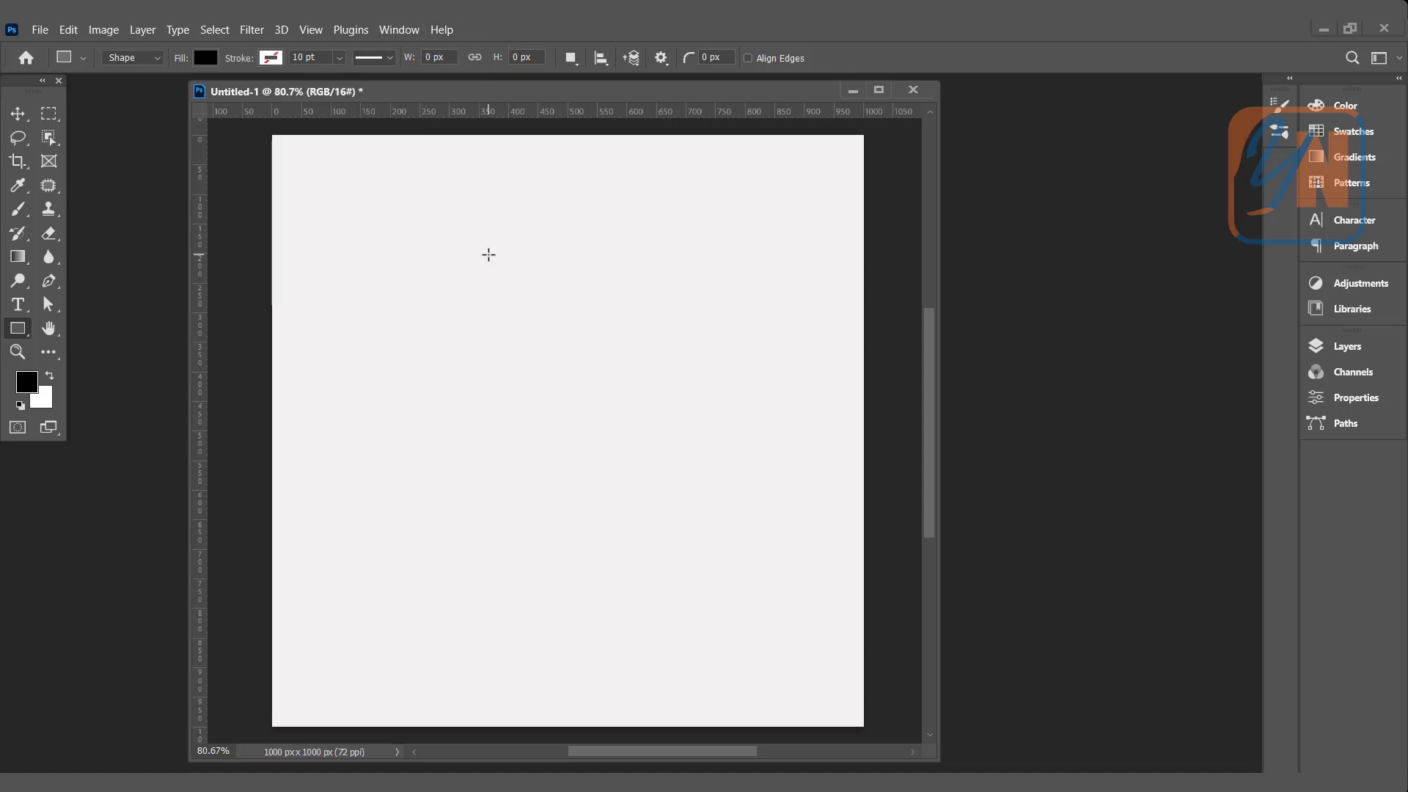
{"action": "left_click_drag", "start_coordinate": [489, 254], "coordinate": [662, 427]}
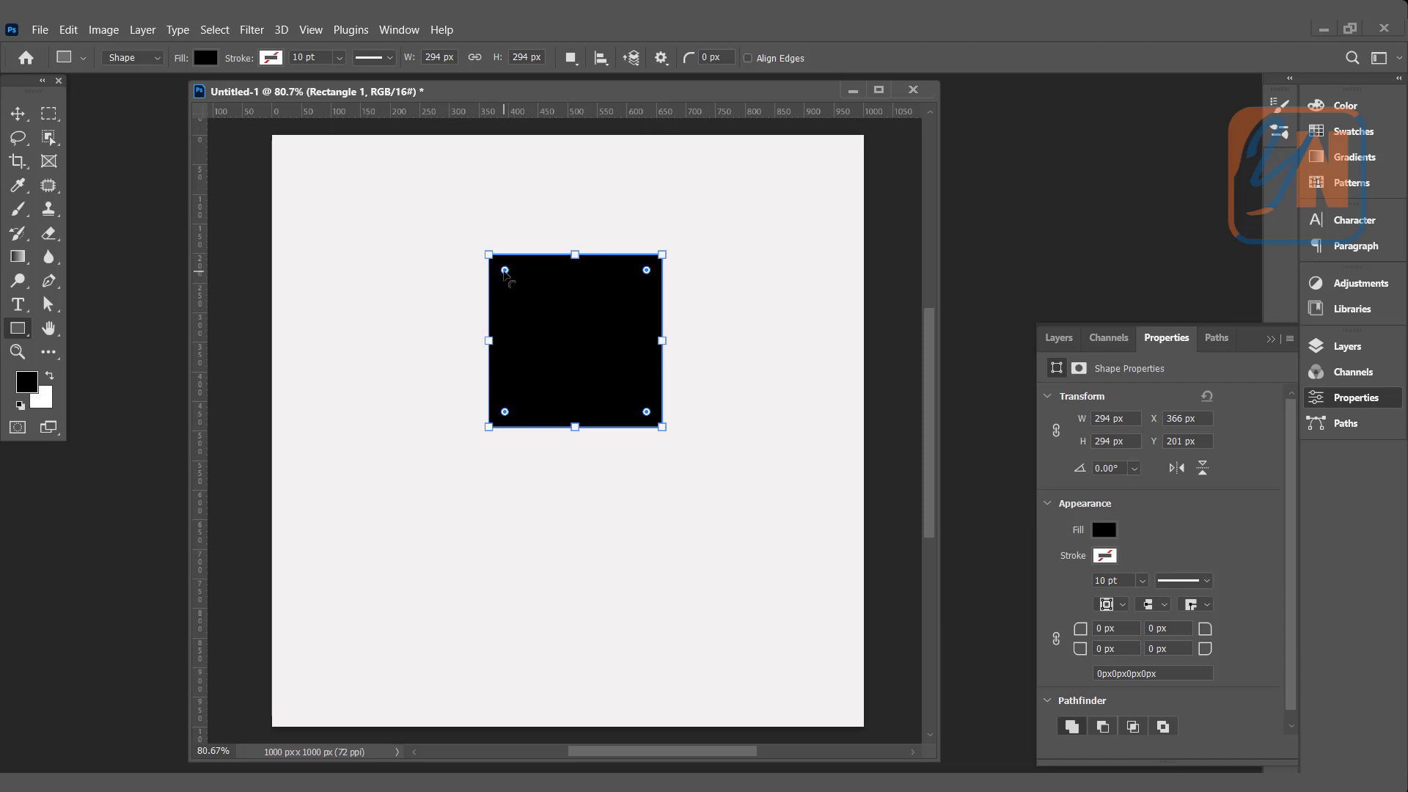
Step: Try rounding all four corners of the square to about 51 px, and undo the rounding
{"action": "left_click_drag", "start_coordinate": [506, 271], "coordinate": [518, 285]}
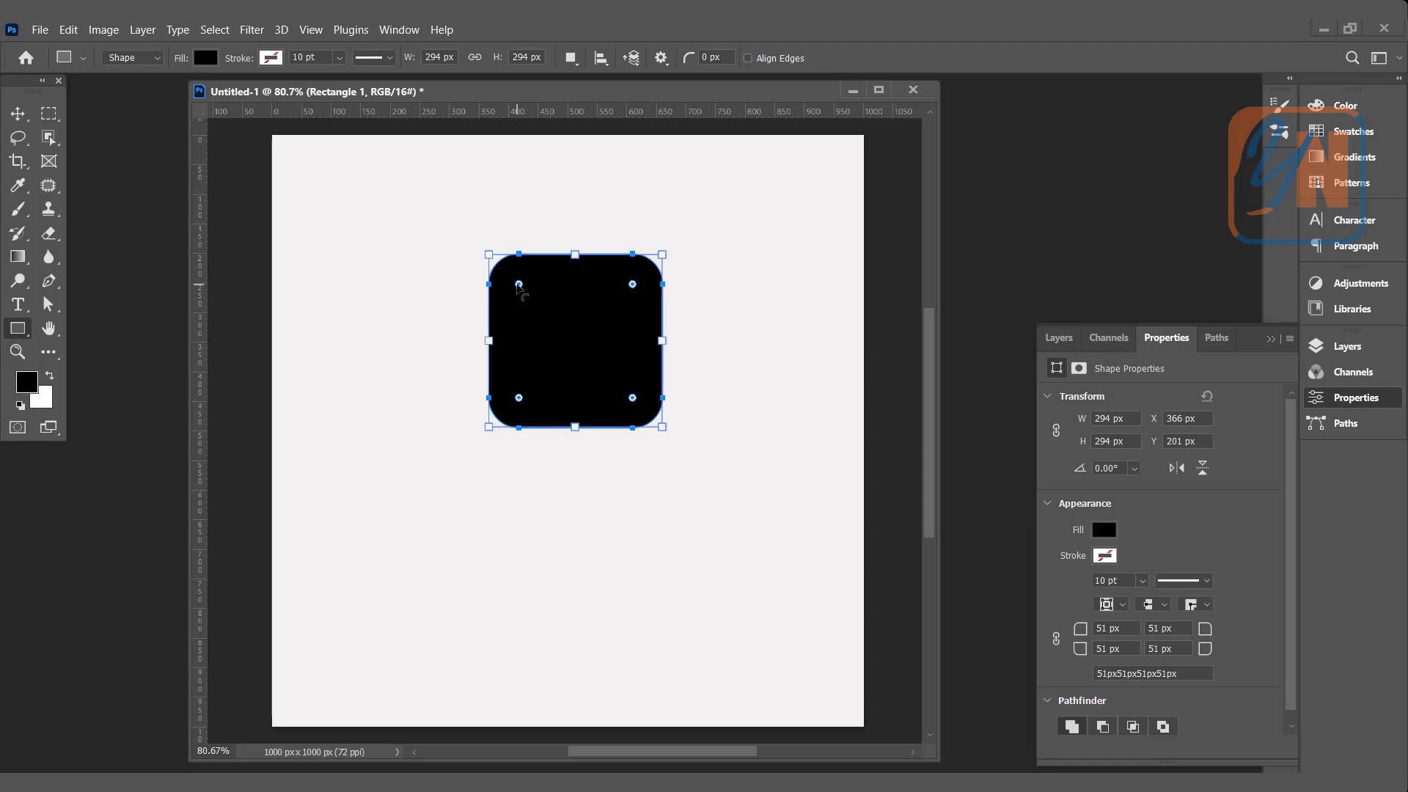
{"action": "key", "text": "ctrl+z"}
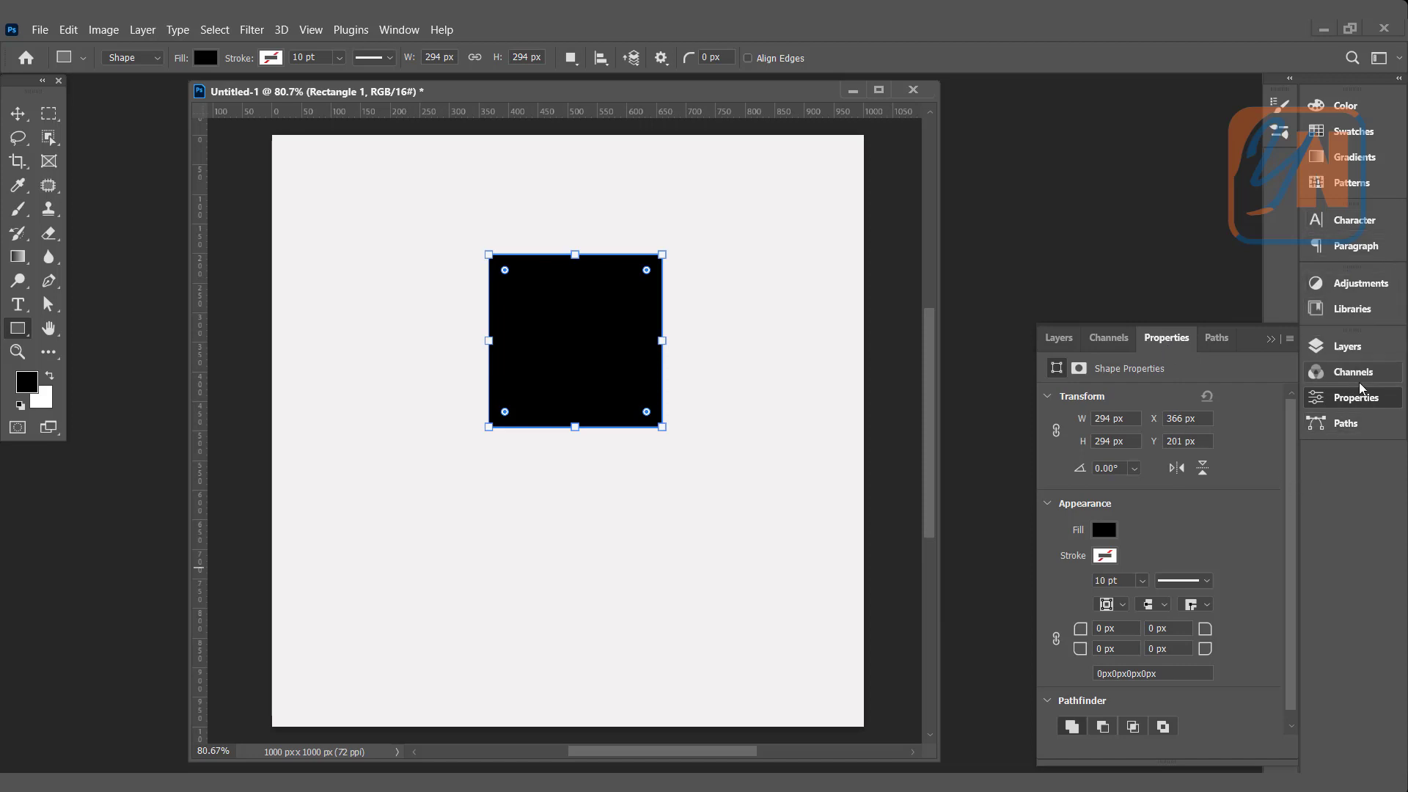
{"action": "left_click", "coordinate": [400, 30]}
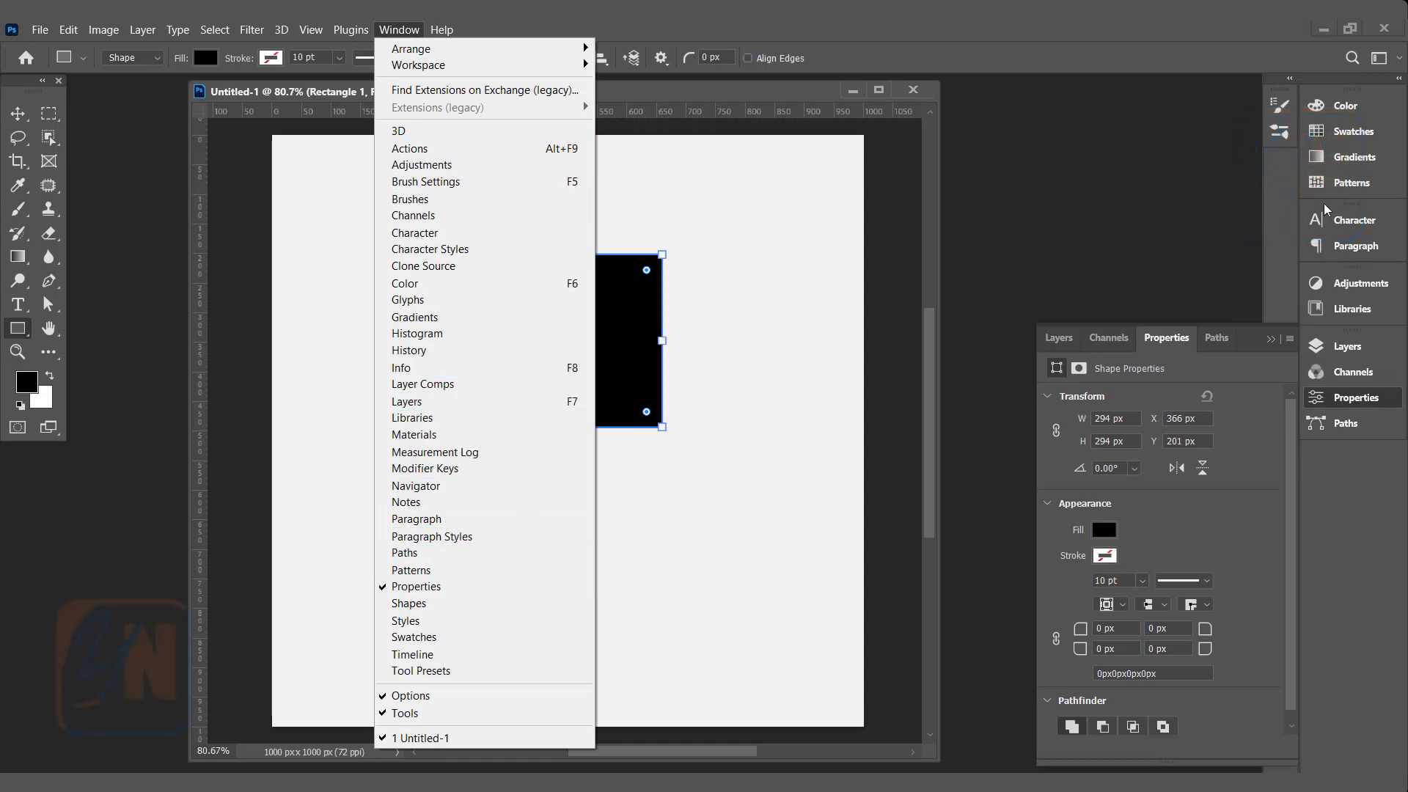
{"action": "left_click", "coordinate": [801, 92]}
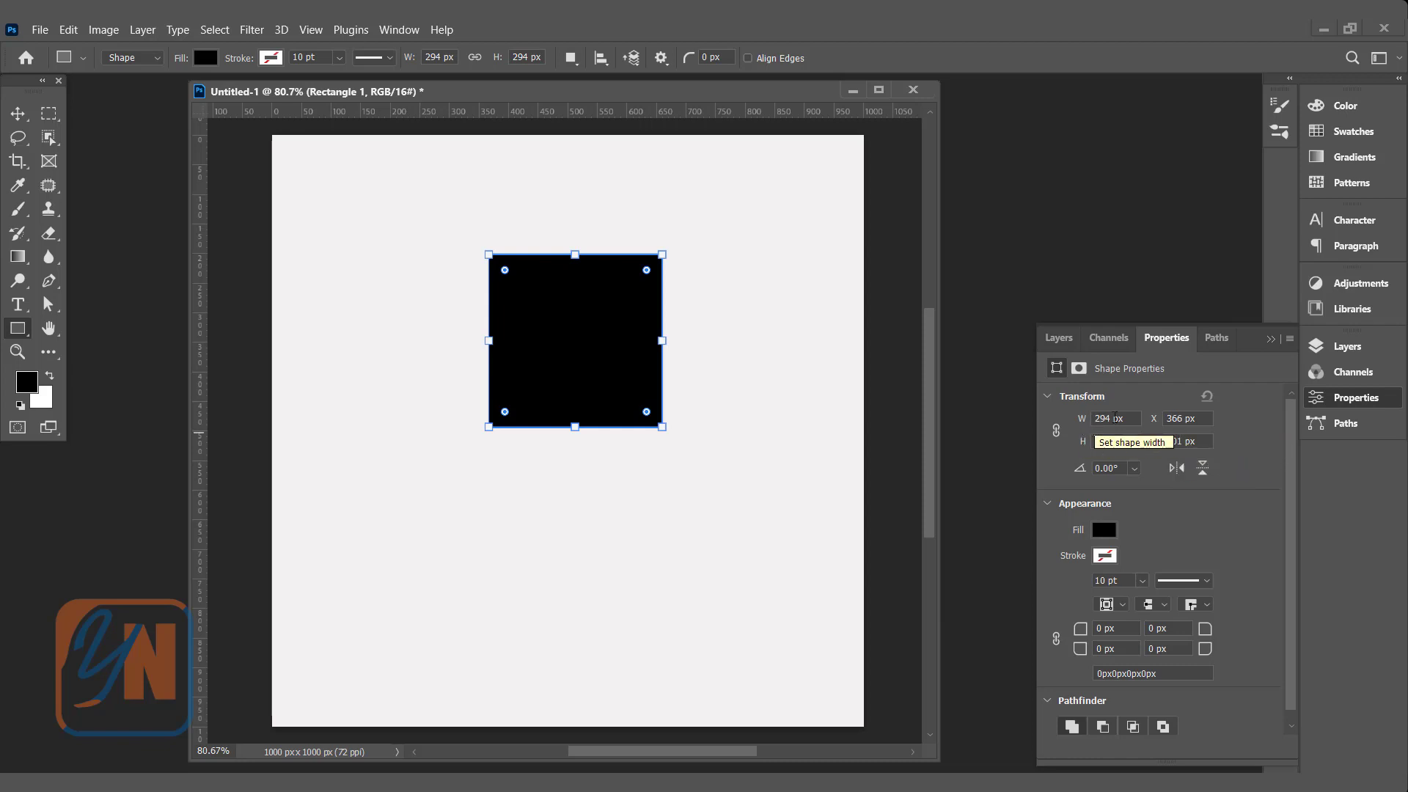
Step: Resize the square to 300 px wide and 300 px high with linked proportions
{"action": "left_click", "coordinate": [1114, 417]}
{"action": "type", "text": "300px"}
{"action": "key", "text": "Return"}
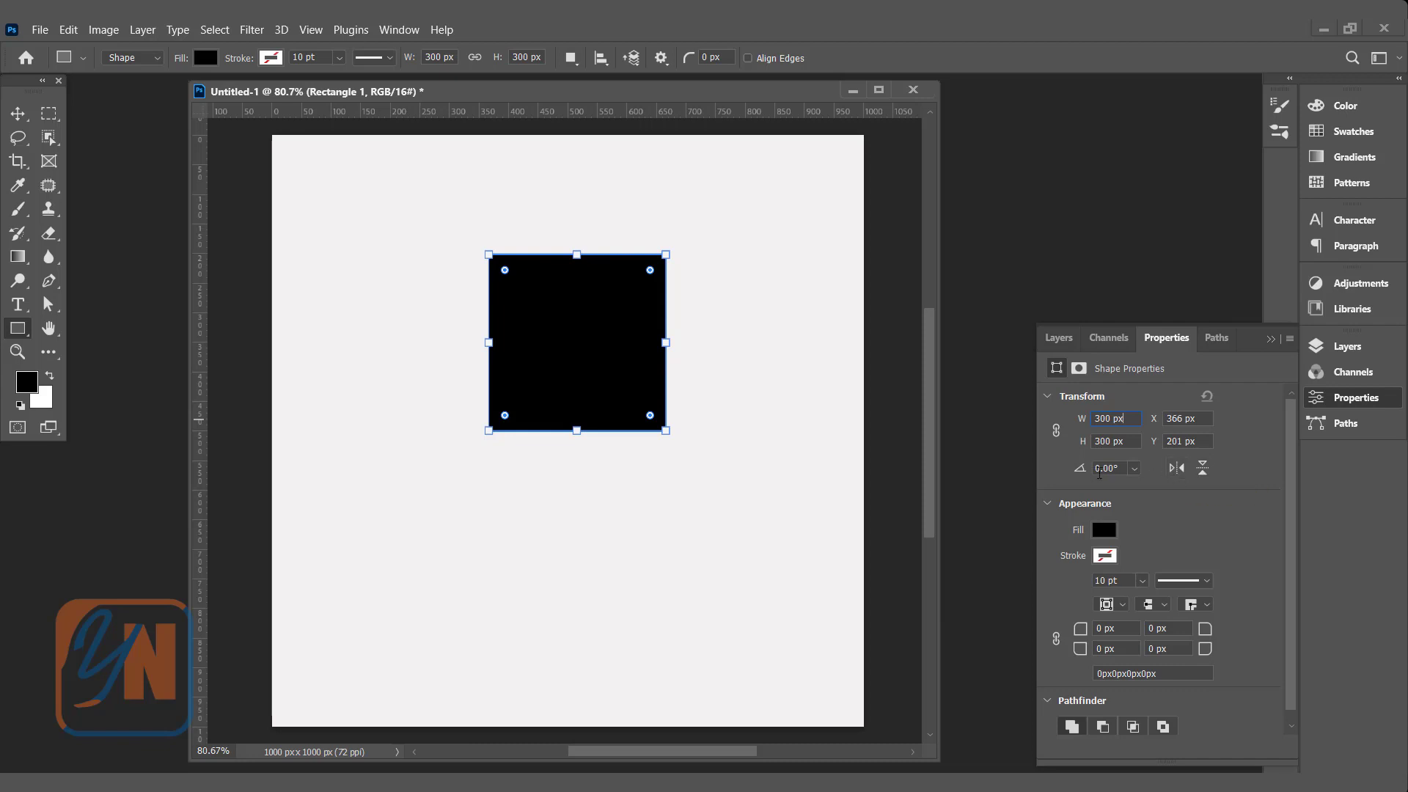
Step: Try rotating the square by 45°, and undo the rotation
{"action": "left_click", "coordinate": [1134, 468]}
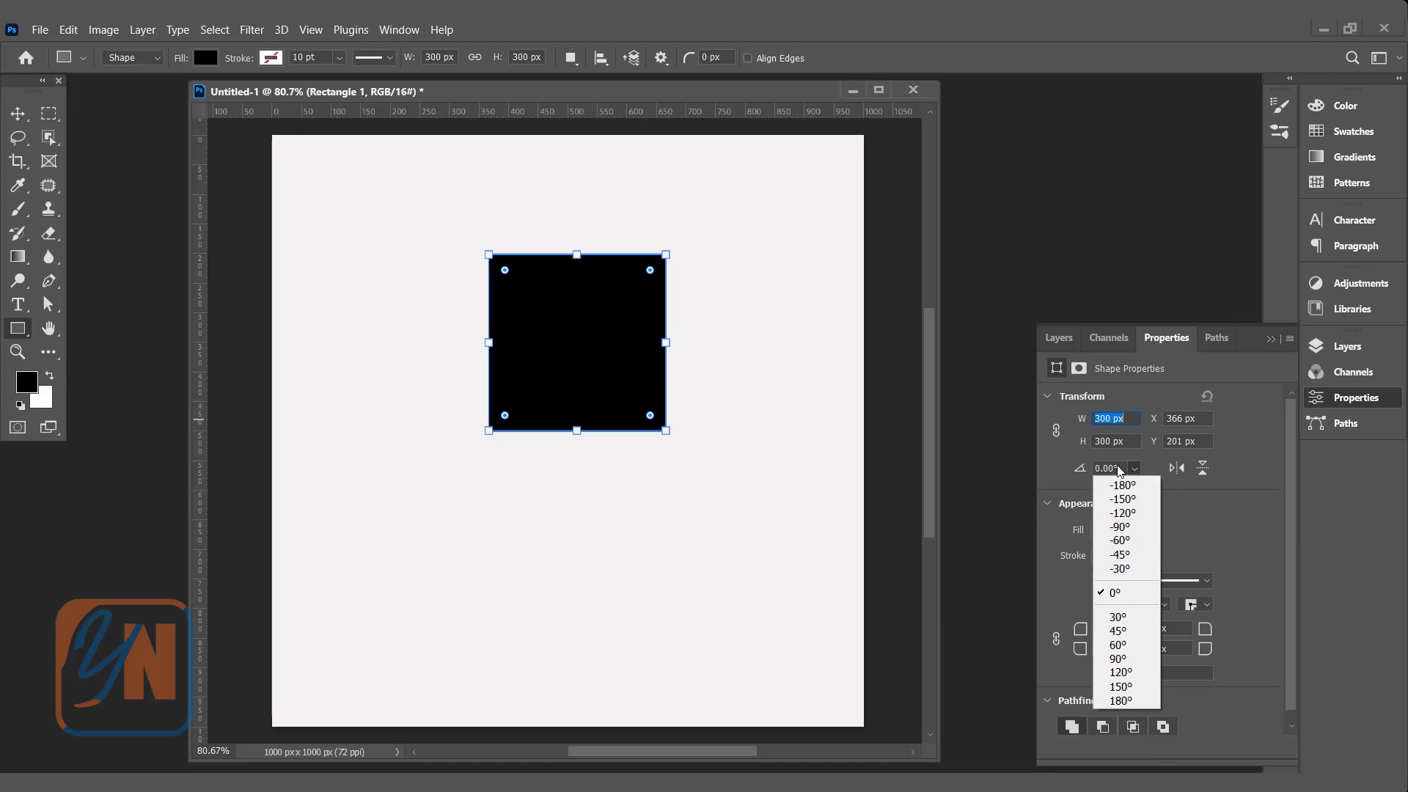
{"action": "left_click", "coordinate": [1060, 465]}
{"action": "type", "text": "45"}
{"action": "key", "text": "Return"}
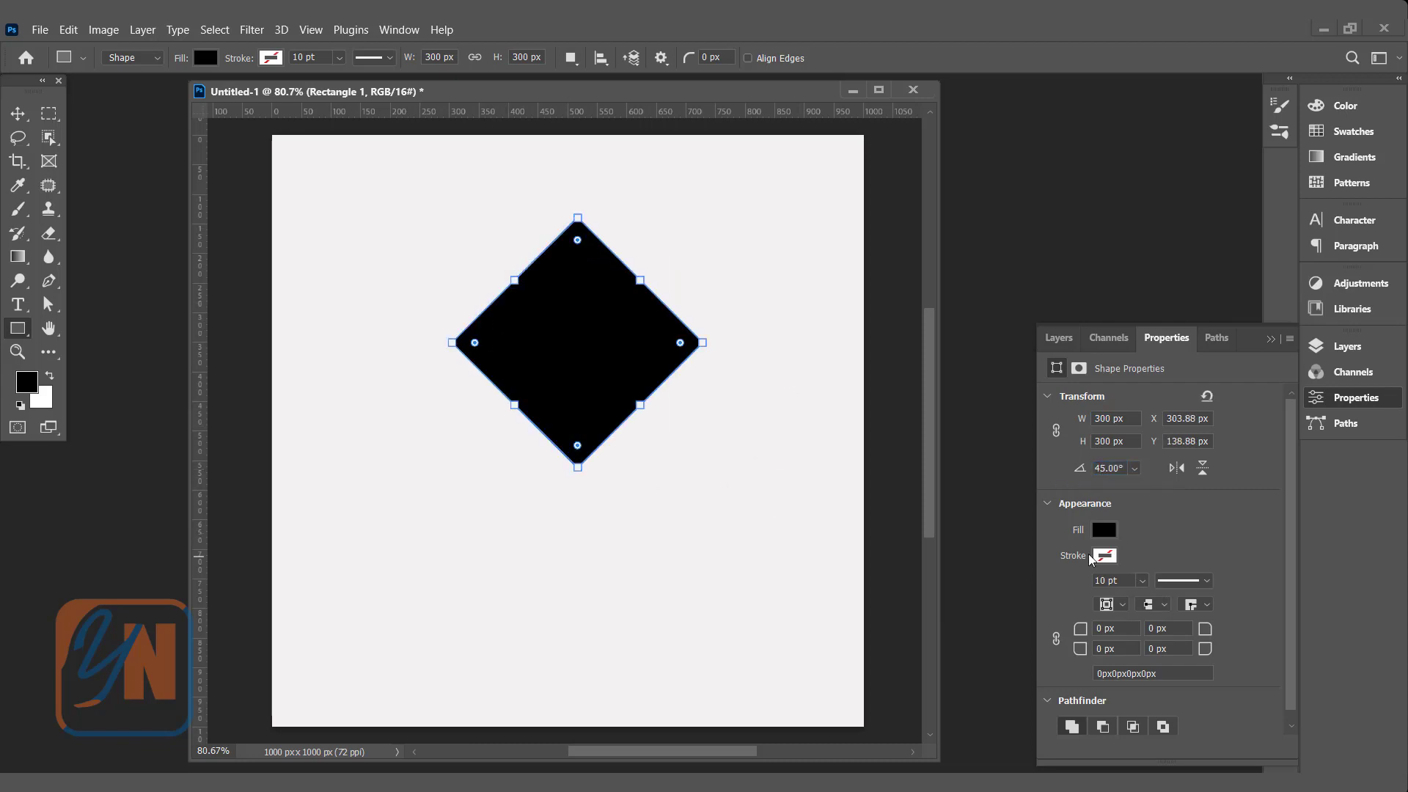
{"action": "key", "text": "ctrl+z"}
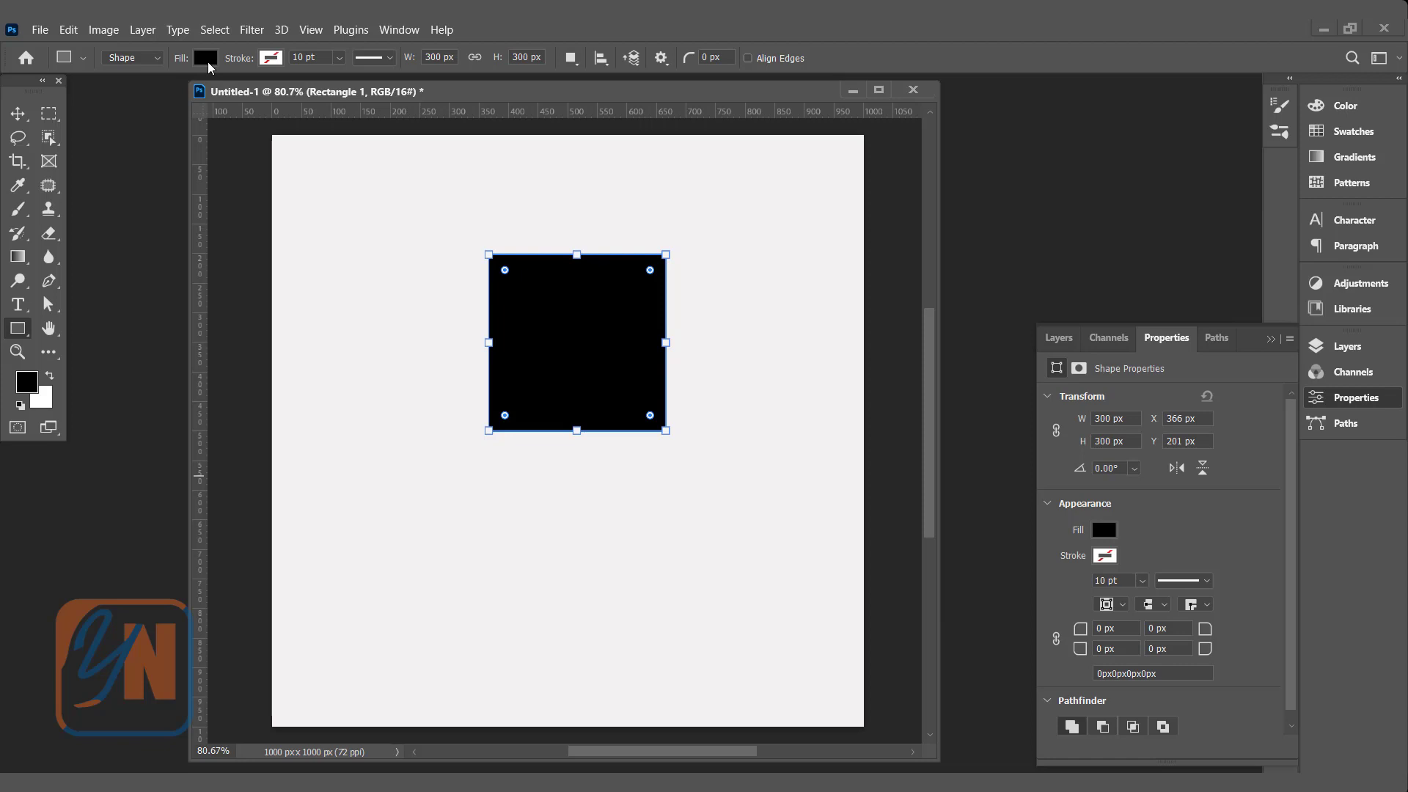
Step: Fill the square with the first red from the recently used colors
{"action": "left_click", "coordinate": [1103, 531]}
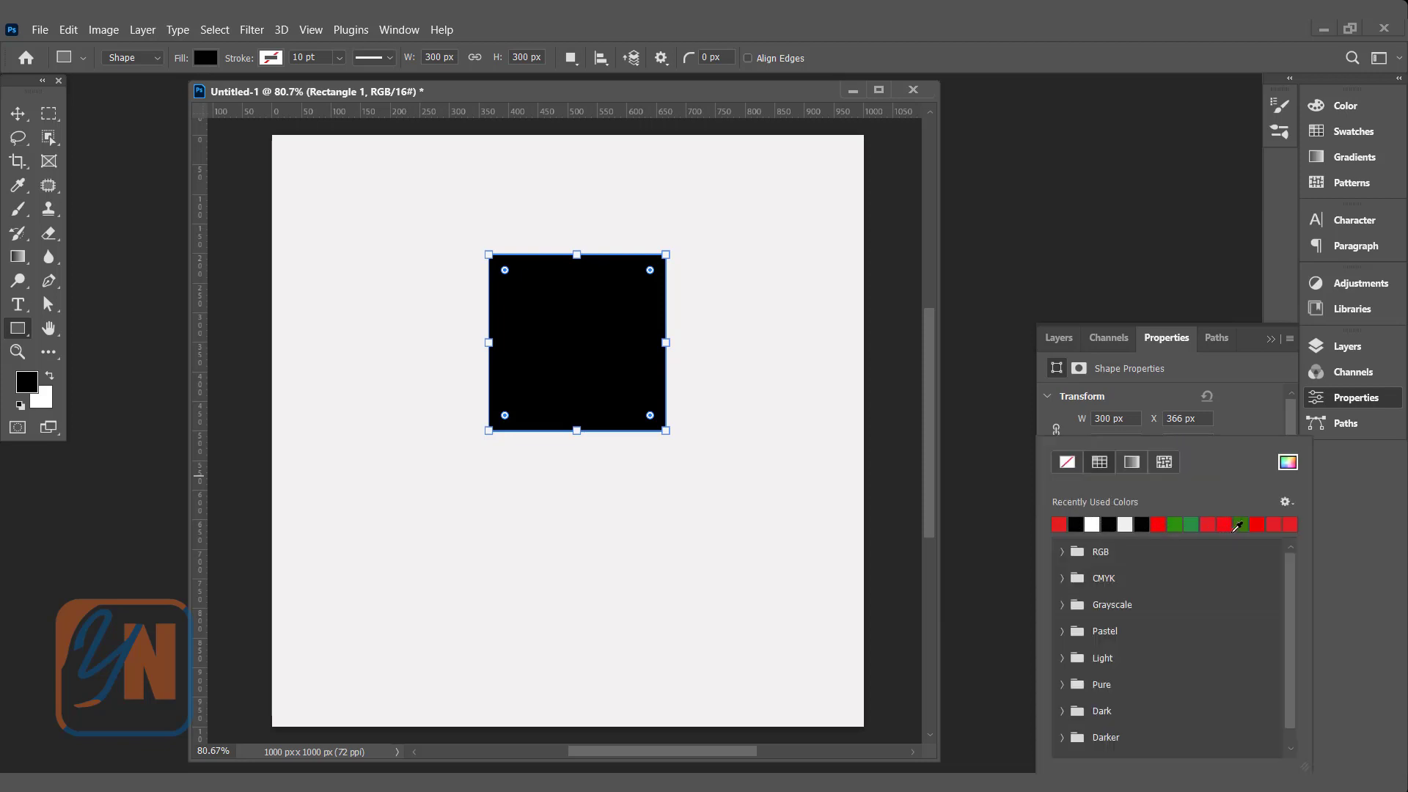
{"action": "left_click", "coordinate": [1060, 522]}
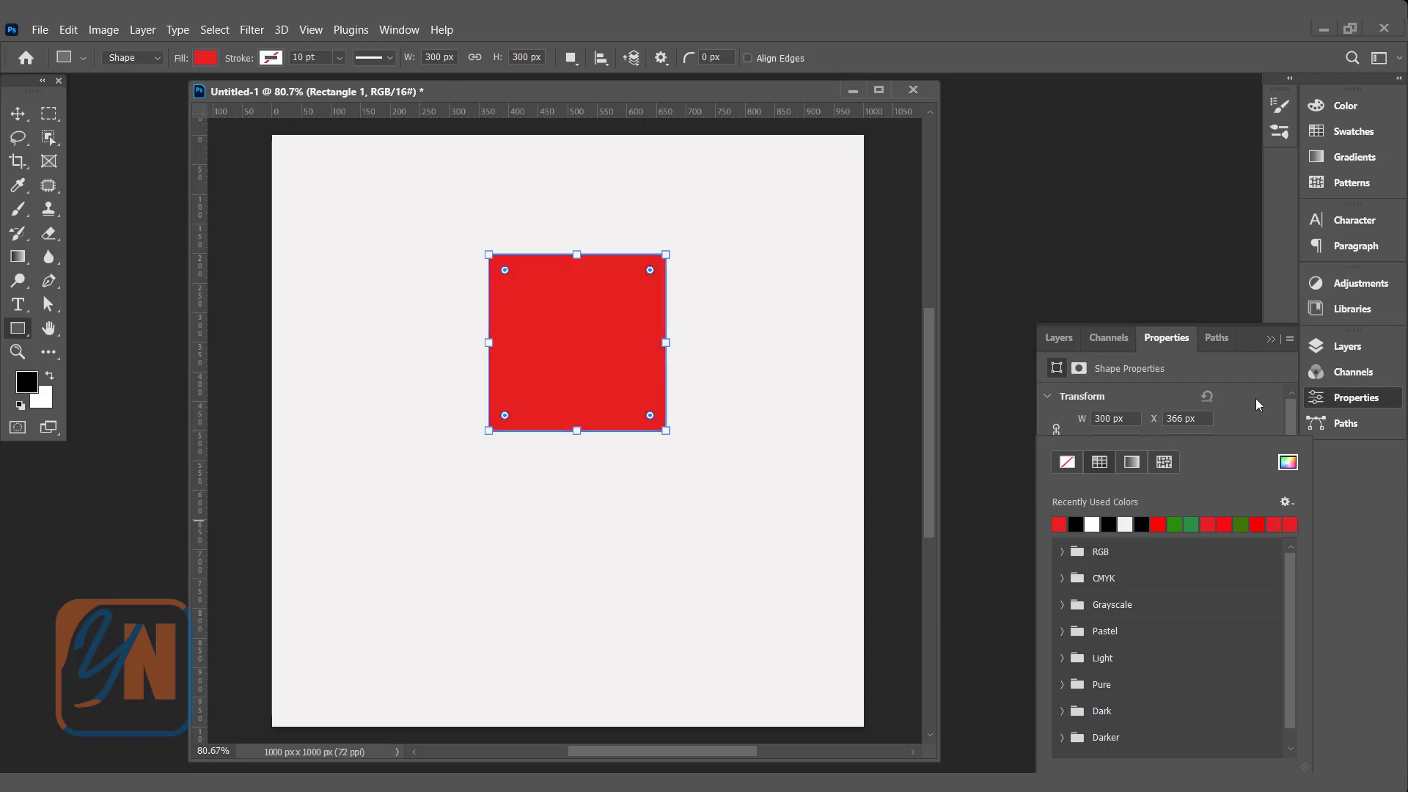
{"action": "left_click", "coordinate": [1268, 368]}
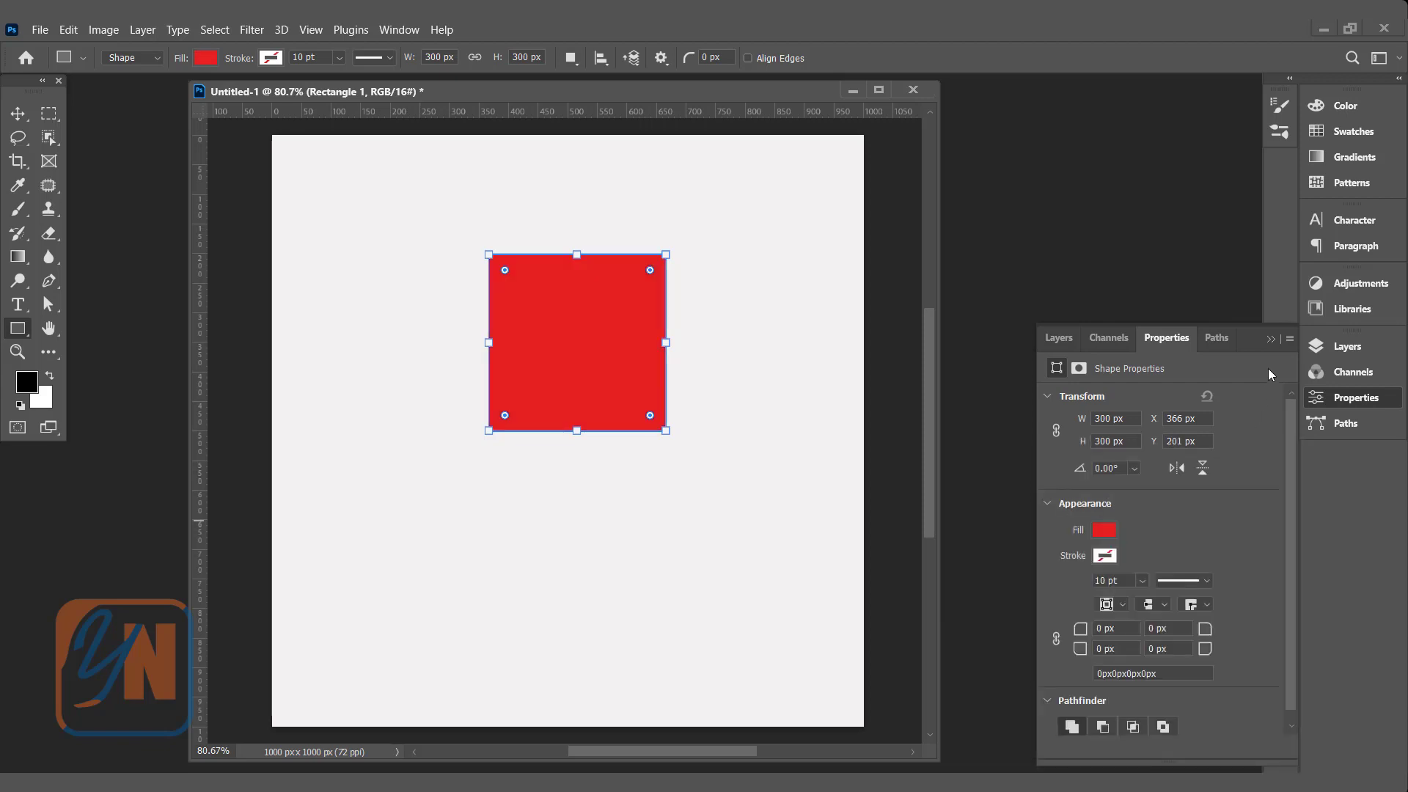
Step: Give the square a solid blue stroke color with hex value 05509c
{"action": "left_click", "coordinate": [1105, 556]}
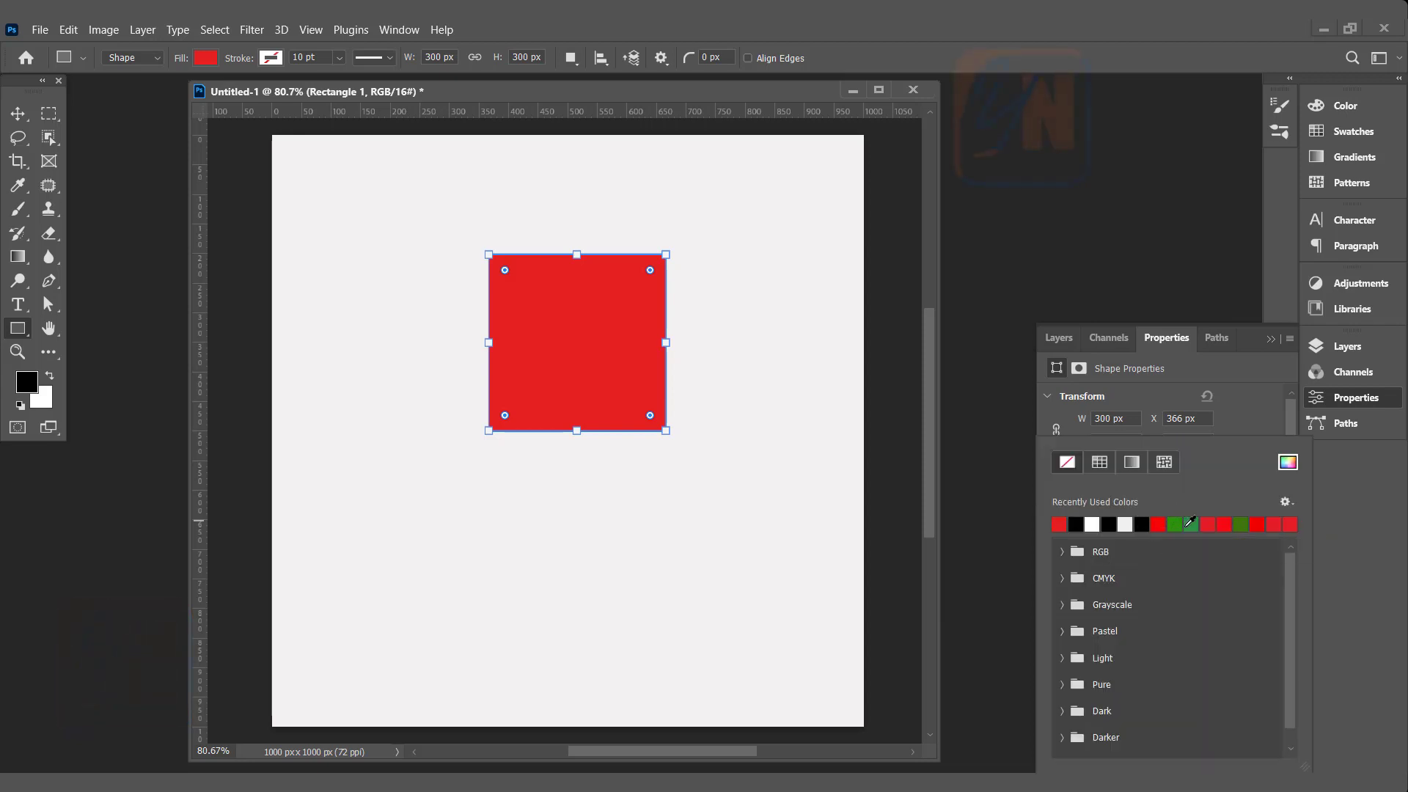
{"action": "left_click", "coordinate": [1291, 465]}
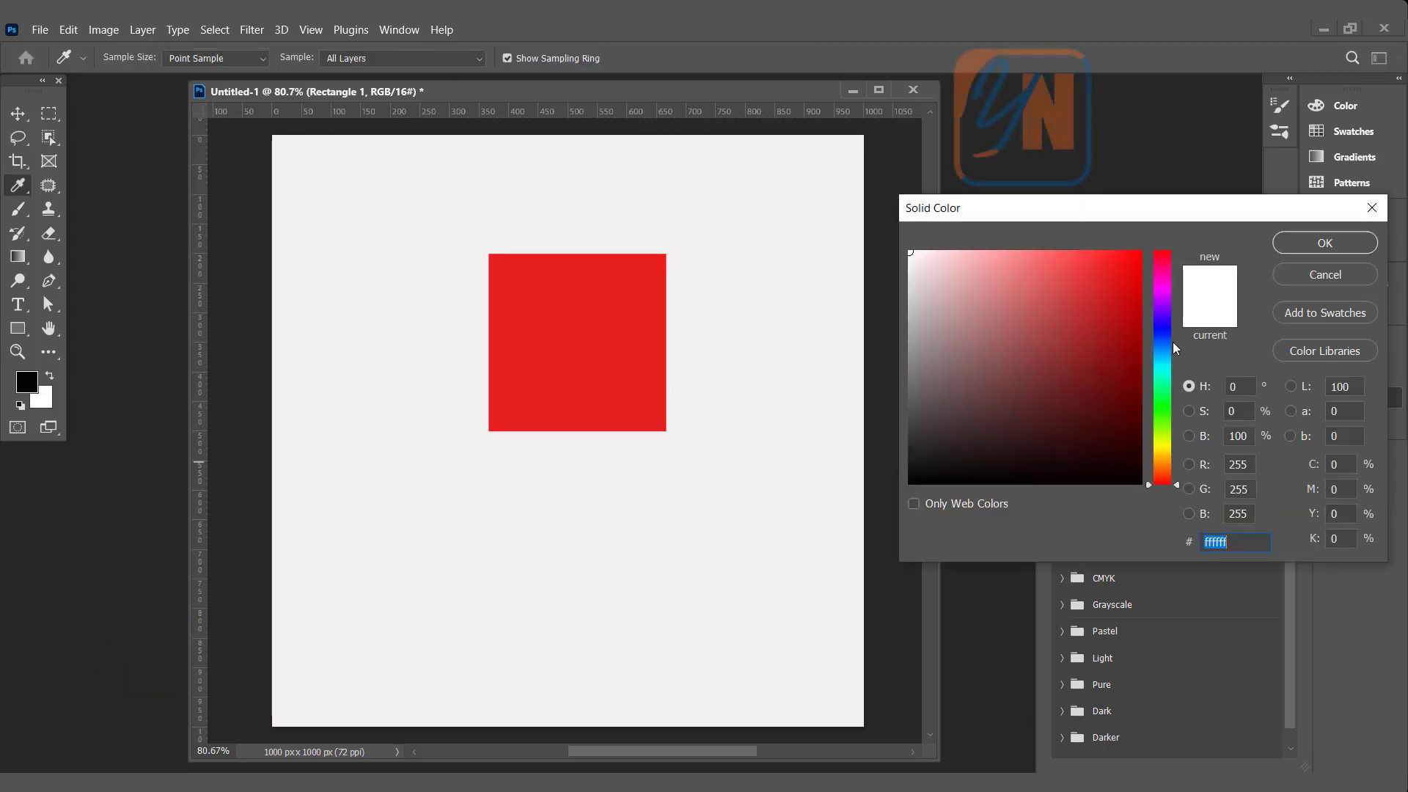
{"action": "left_click", "coordinate": [1163, 402]}
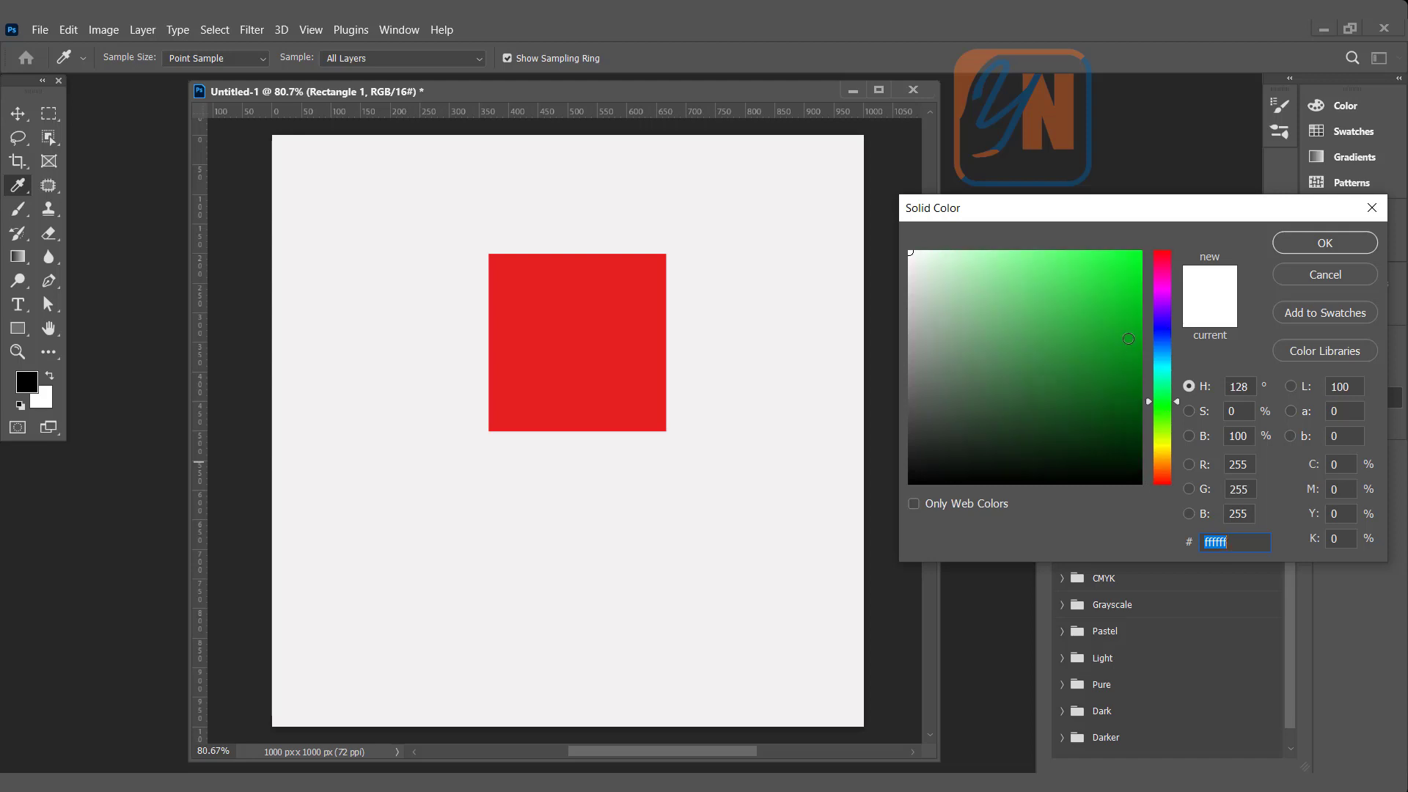
{"action": "type", "text": "05509c"}
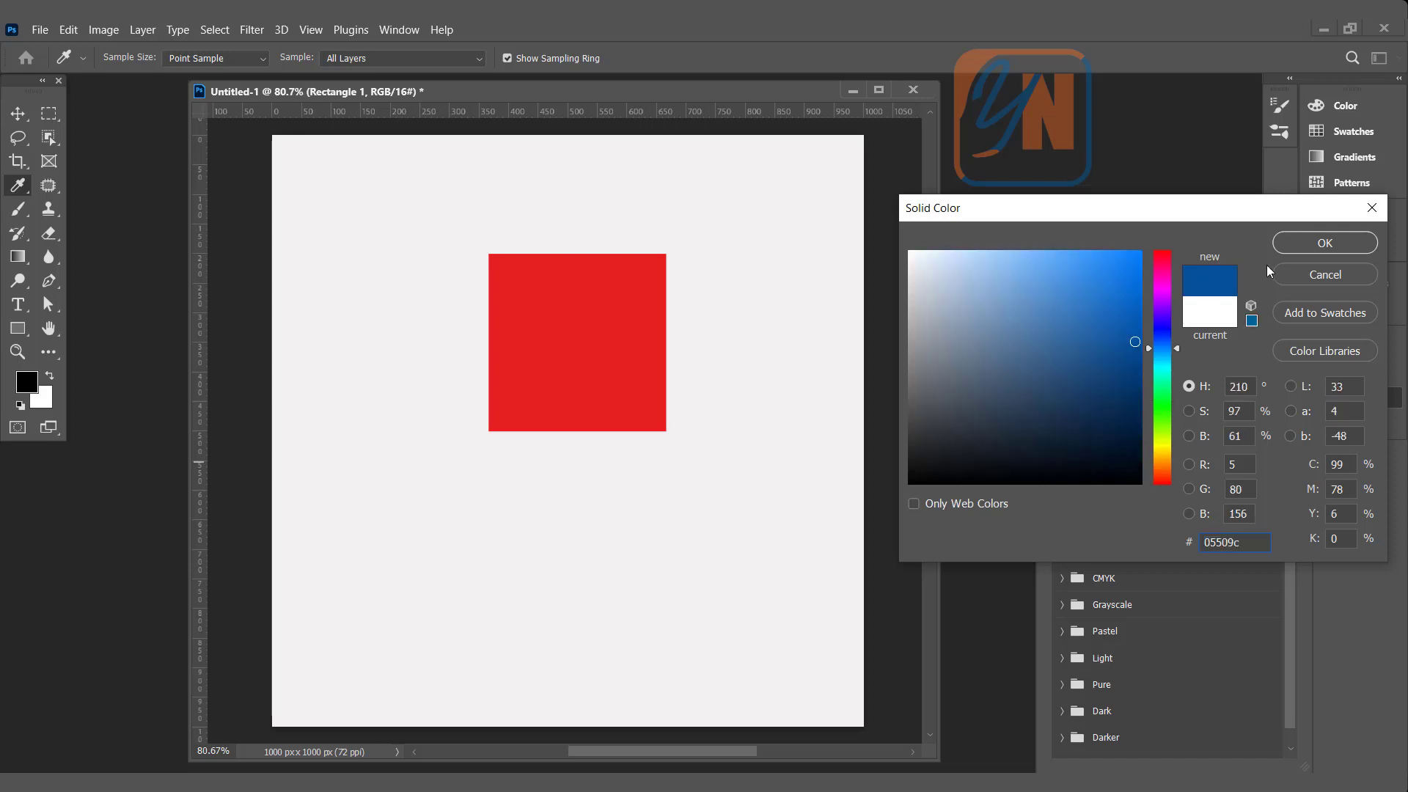
{"action": "left_click", "coordinate": [1303, 244]}
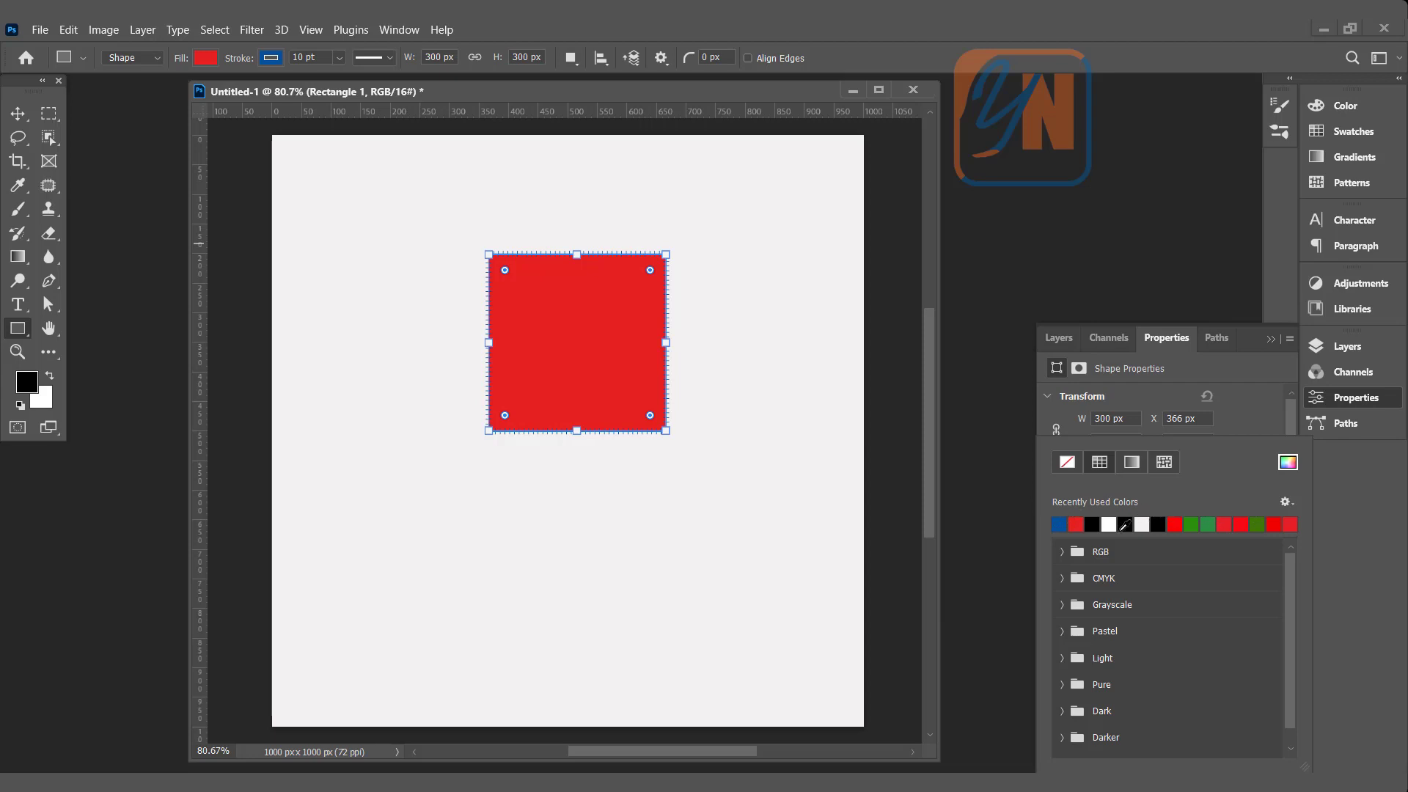
{"action": "key", "text": "Escape"}
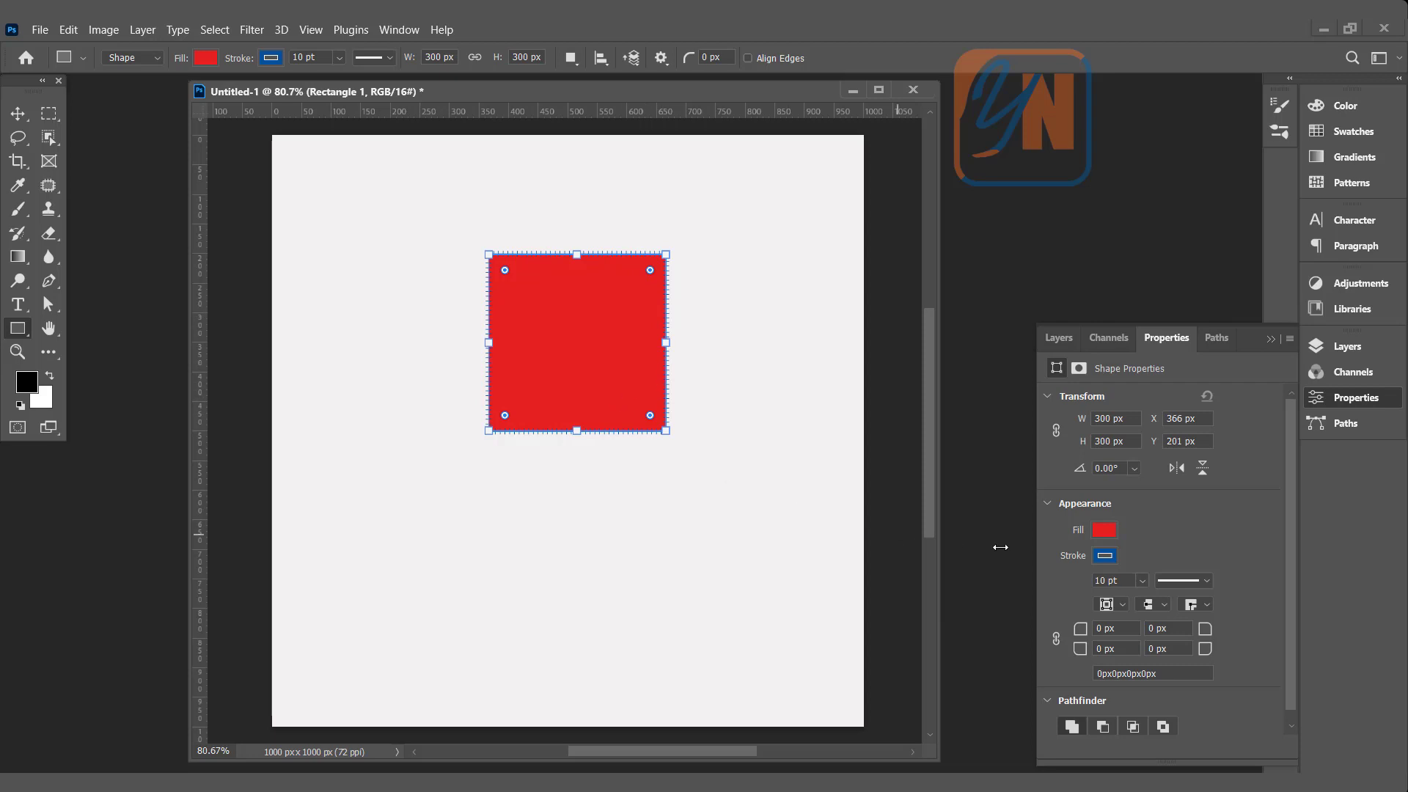
Step: Set the square's stroke width to 15 pt
{"action": "left_click", "coordinate": [1141, 581]}
{"action": "left_click_drag", "start_coordinate": [1149, 601], "coordinate": [1160, 601]}
{"action": "left_click", "coordinate": [1044, 579]}
{"action": "key", "text": "BackSpace"}
{"action": "type", "text": "15"}
{"action": "key", "text": "Return"}
Step: Try the dashed and dotted stroke styles on the square's outline, and set it to the solid line
{"action": "left_click", "coordinate": [1208, 580]}
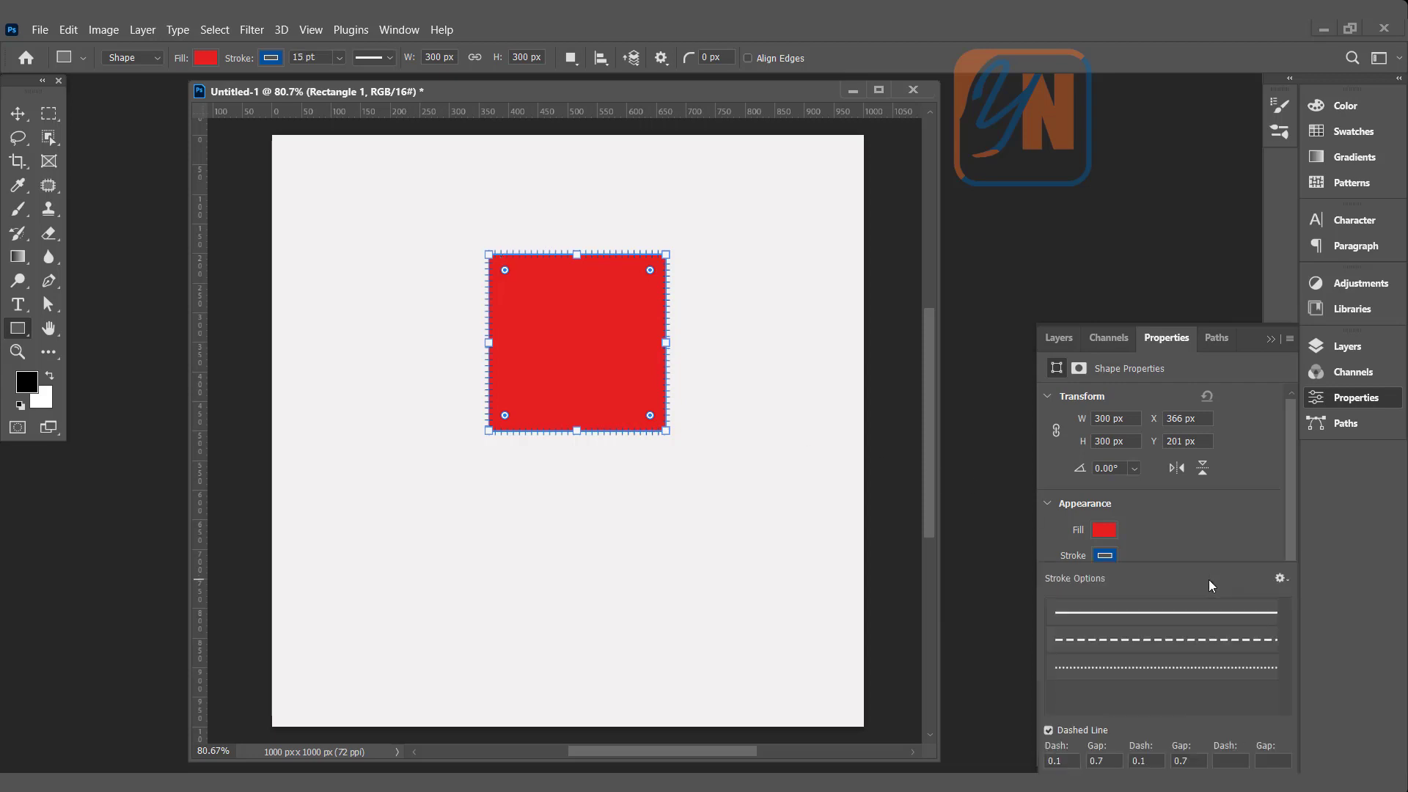
{"action": "left_click", "coordinate": [1168, 616]}
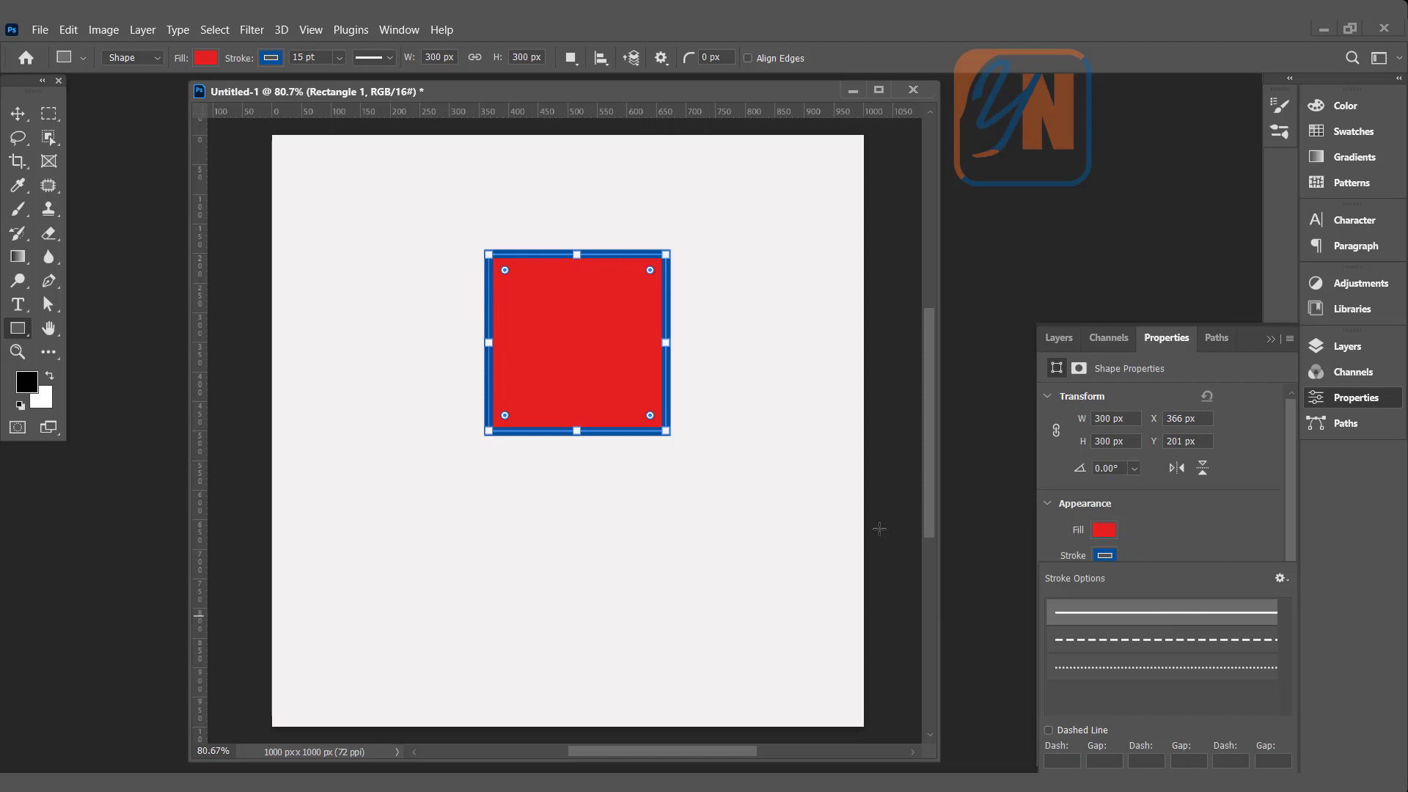
{"action": "left_click", "coordinate": [1169, 642]}
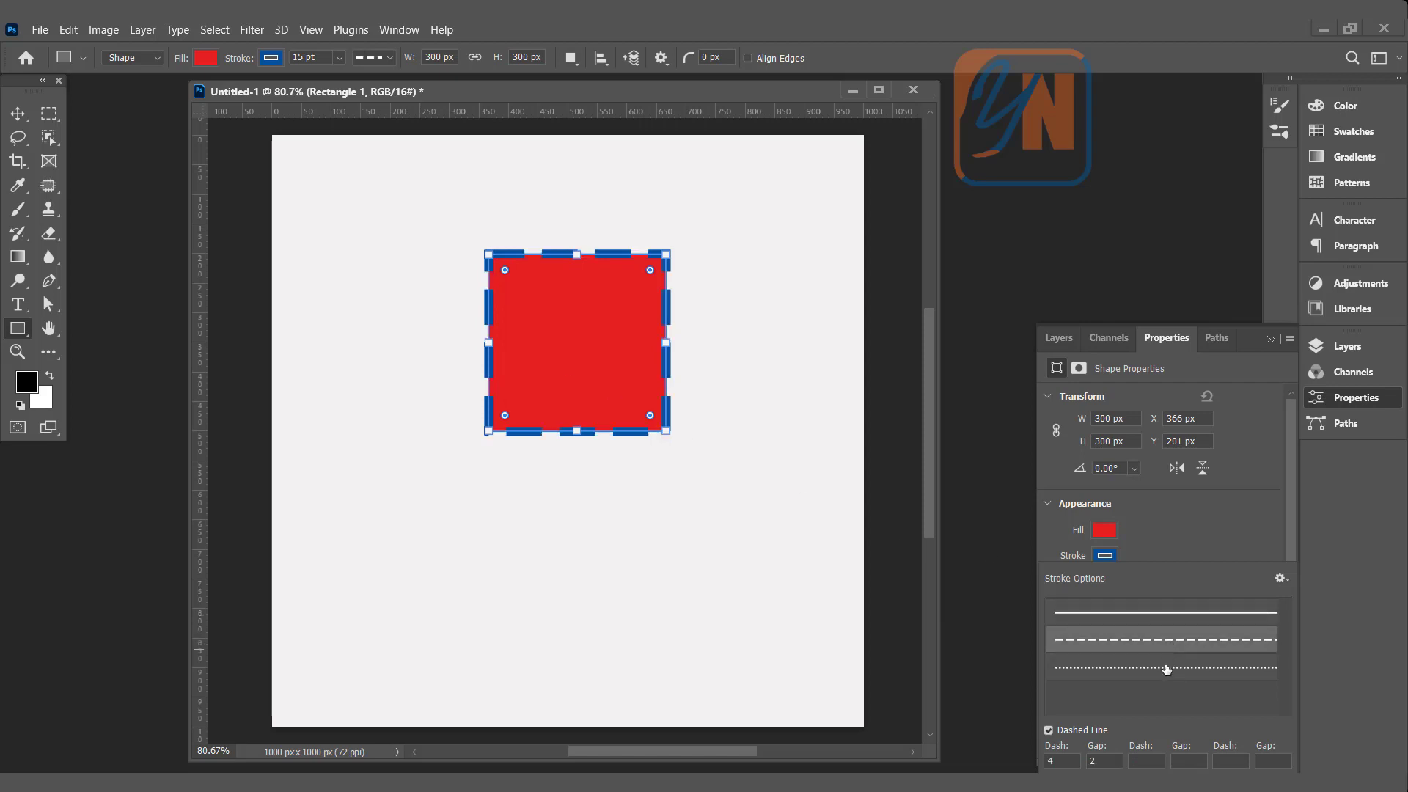
{"action": "left_click", "coordinate": [1165, 667]}
{"action": "left_click", "coordinate": [1165, 613]}
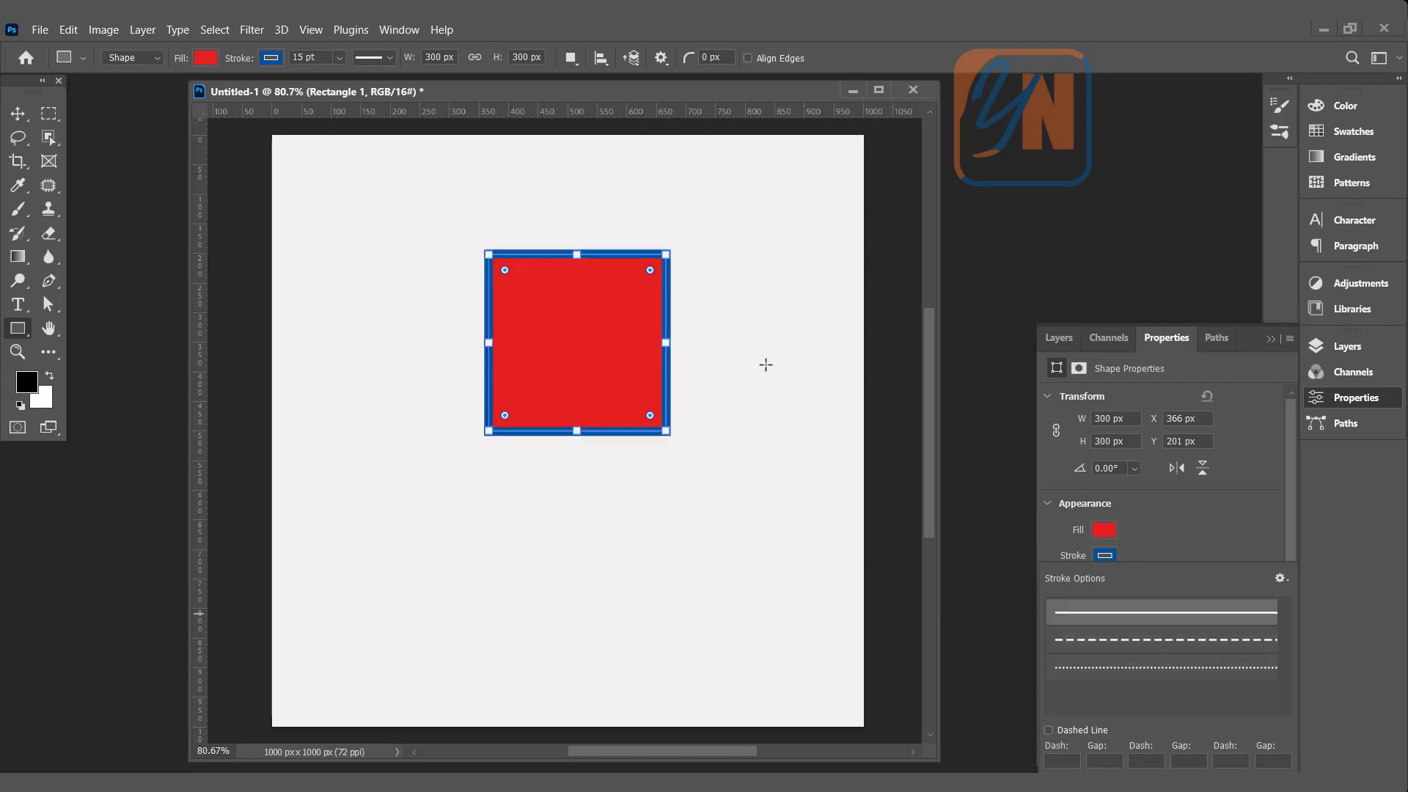
{"action": "left_click", "coordinate": [1214, 519]}
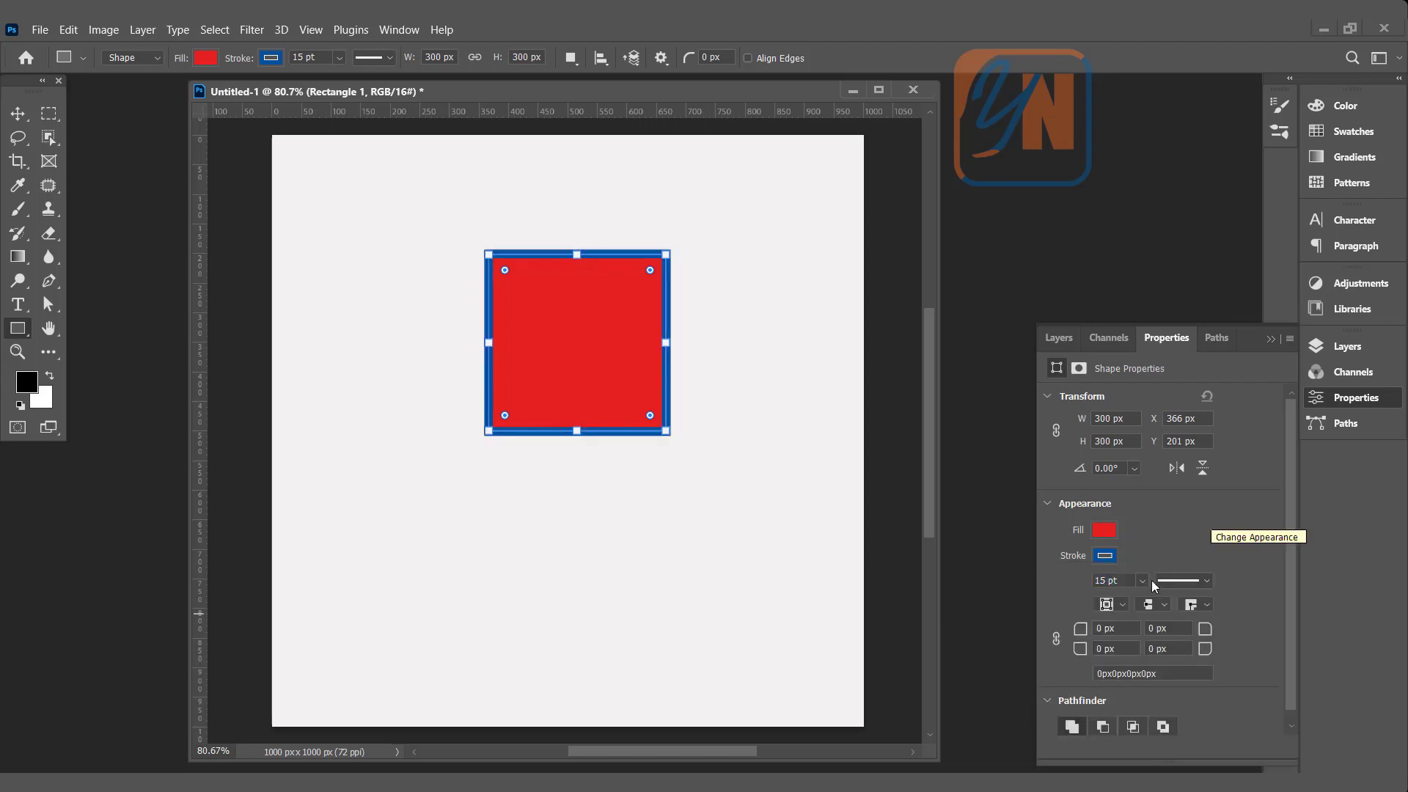
Step: Align the square's stroke to the outside of its edge and look through the caps and corners options
{"action": "left_click", "coordinate": [1120, 605]}
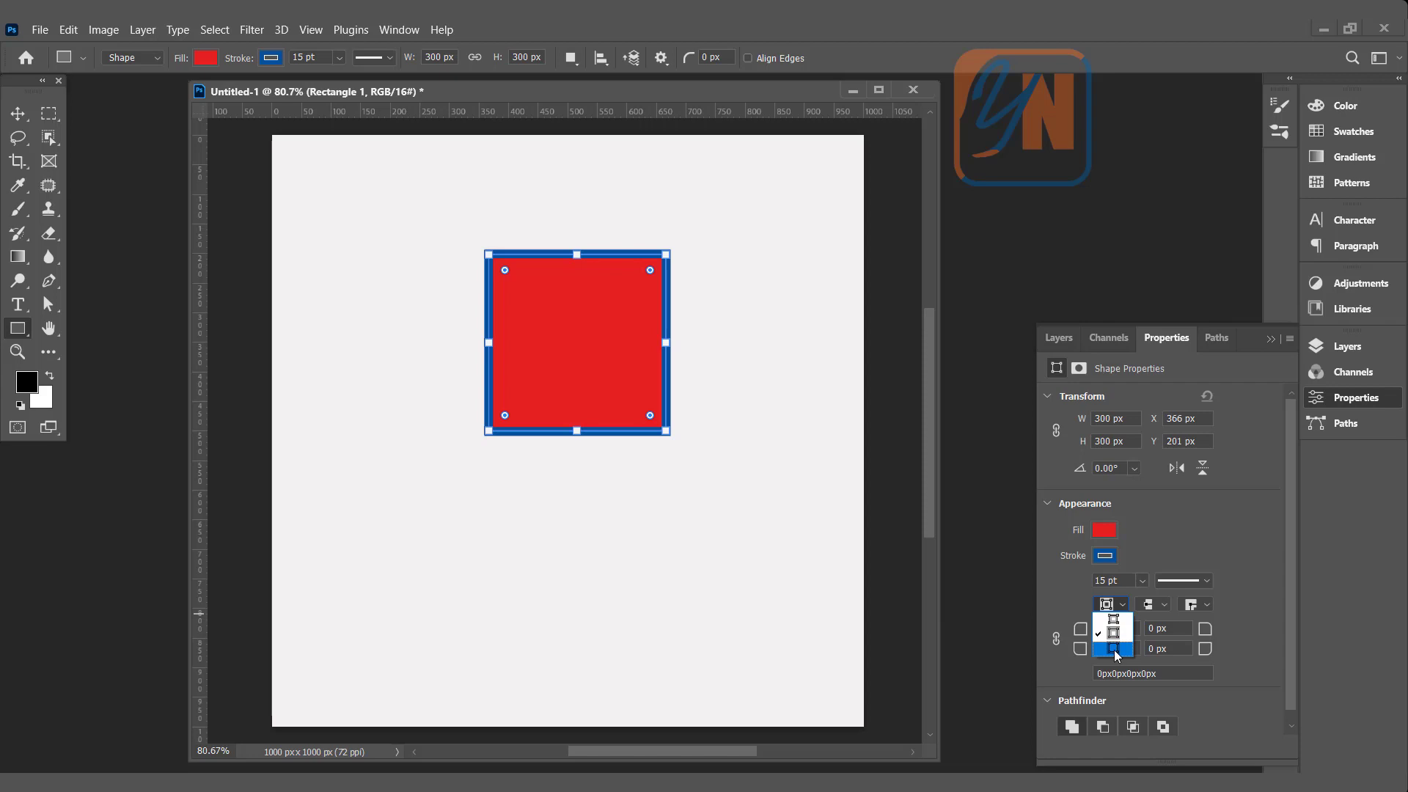
{"action": "left_click", "coordinate": [1114, 650]}
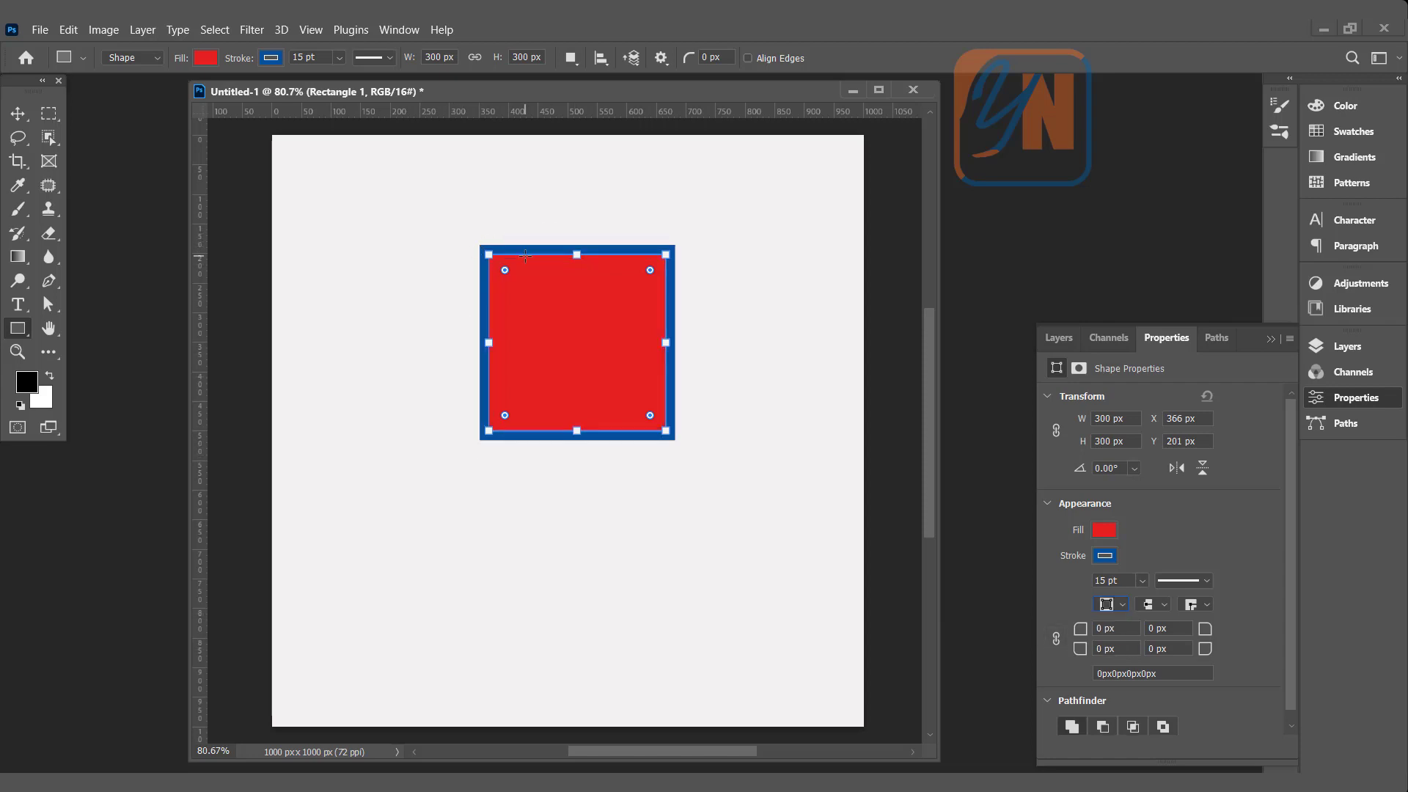
{"action": "left_click", "coordinate": [1151, 604]}
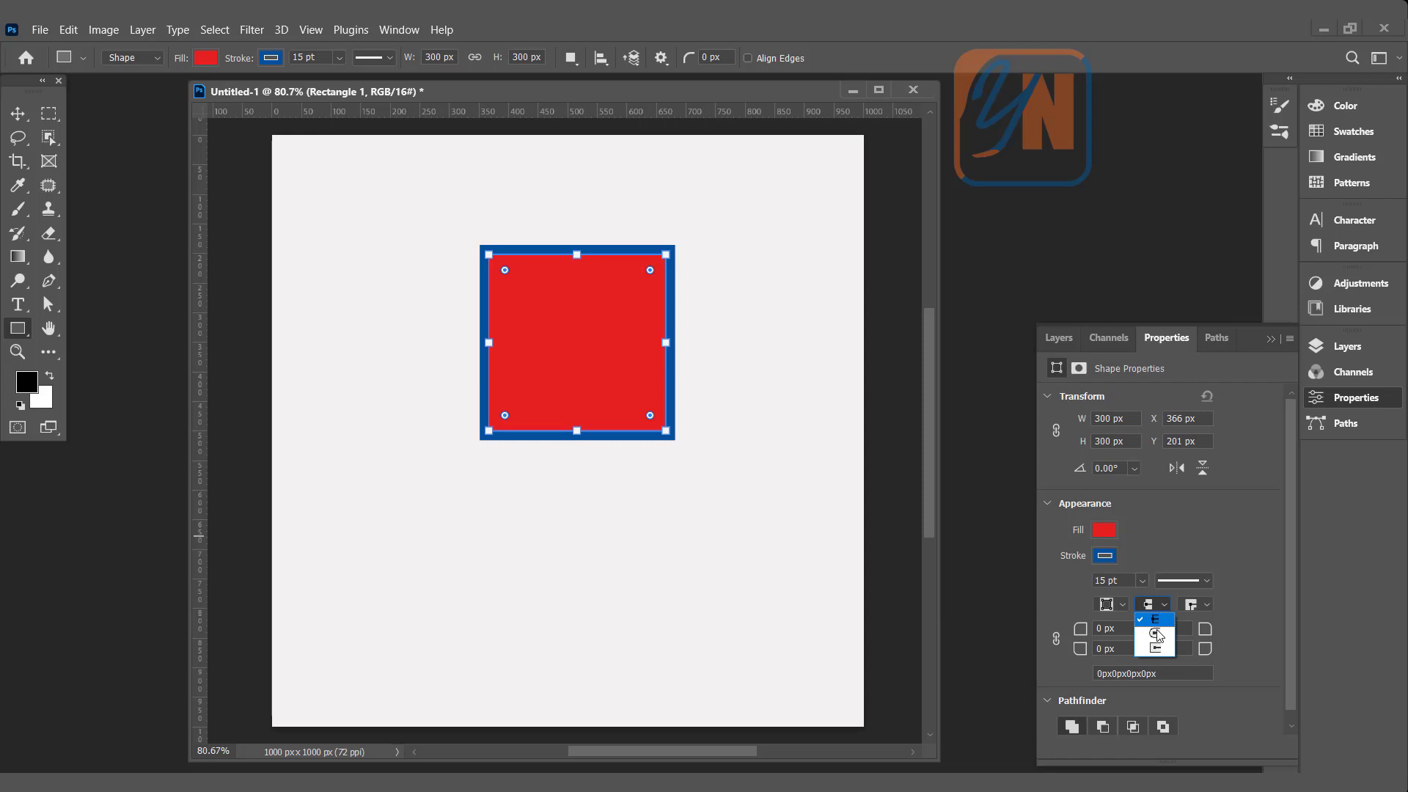
{"action": "left_click", "coordinate": [1193, 604]}
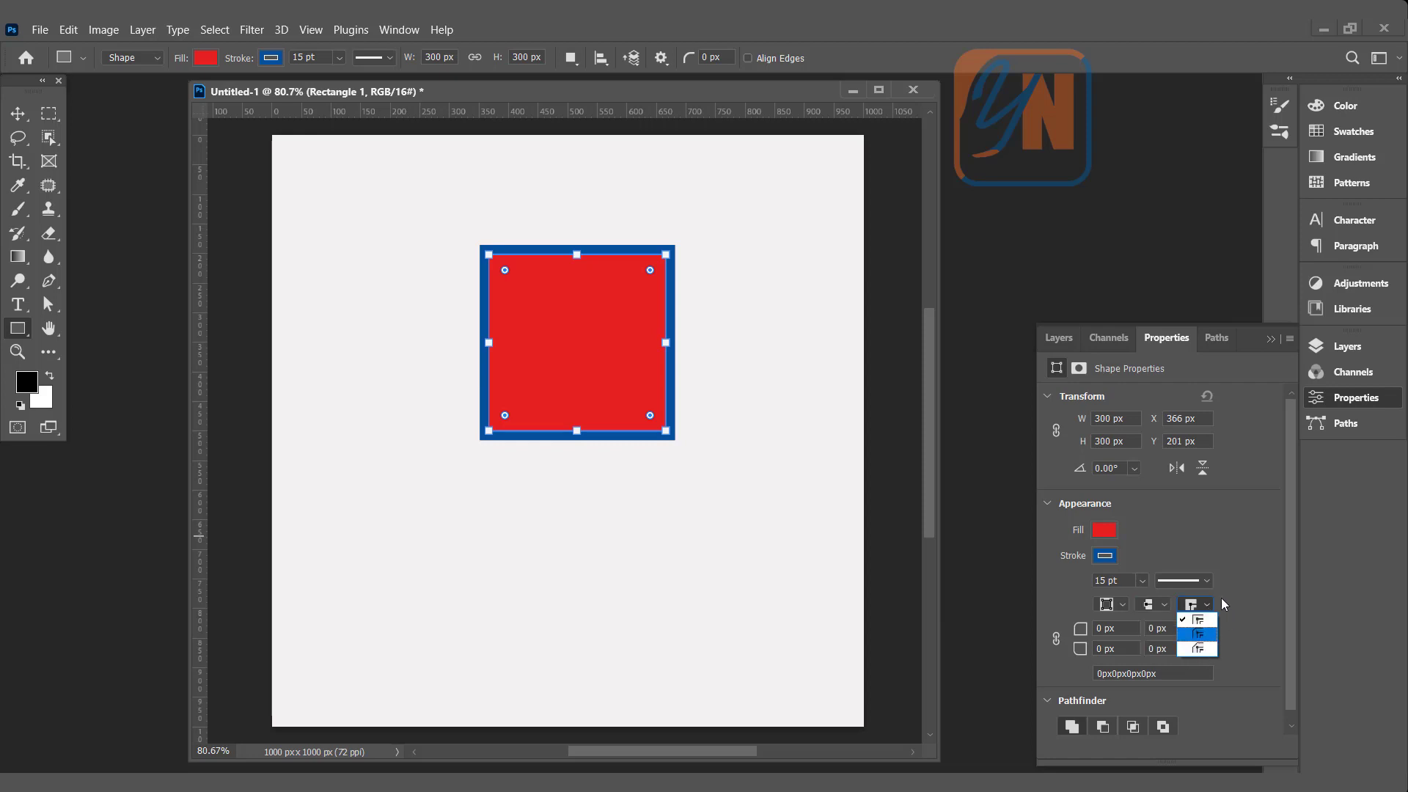
{"action": "left_click", "coordinate": [1223, 595]}
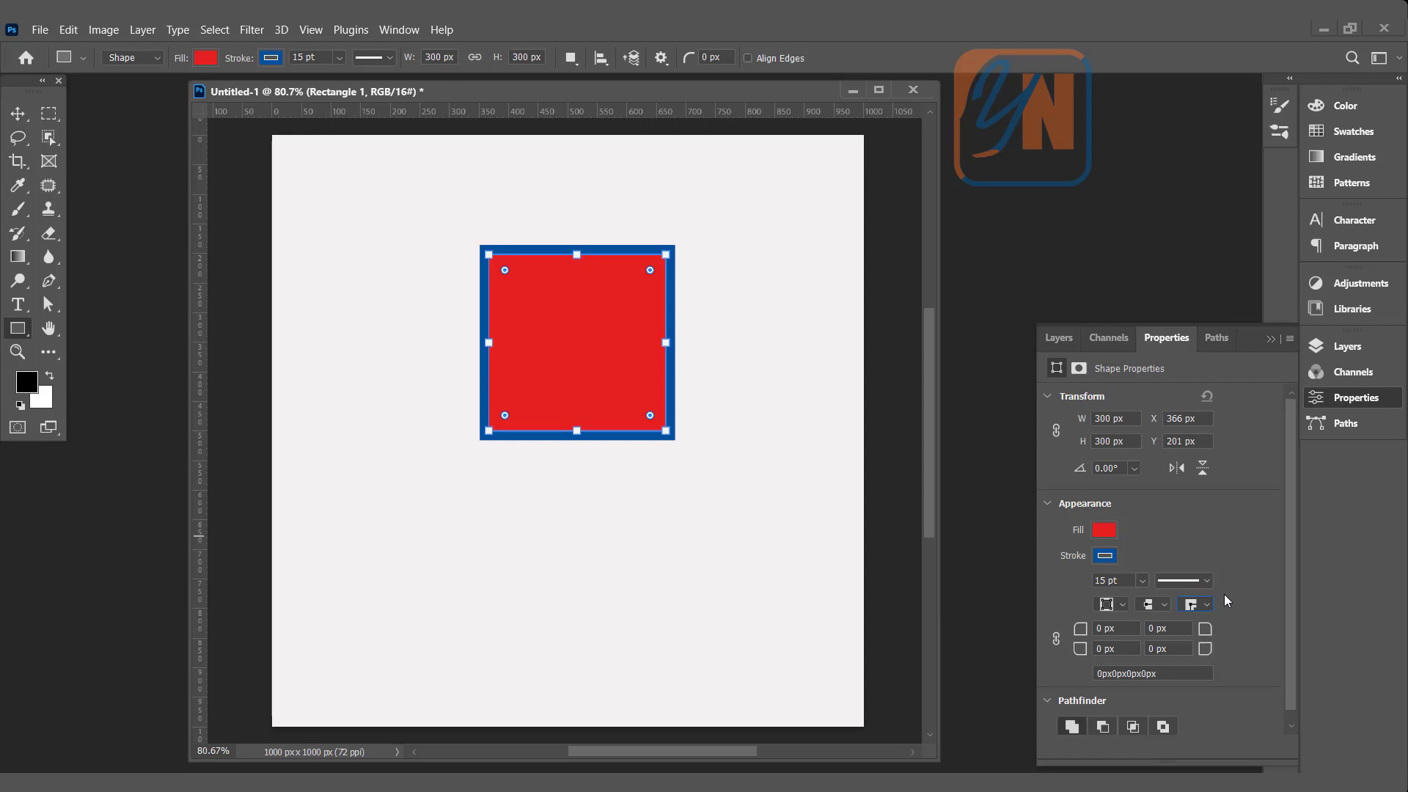
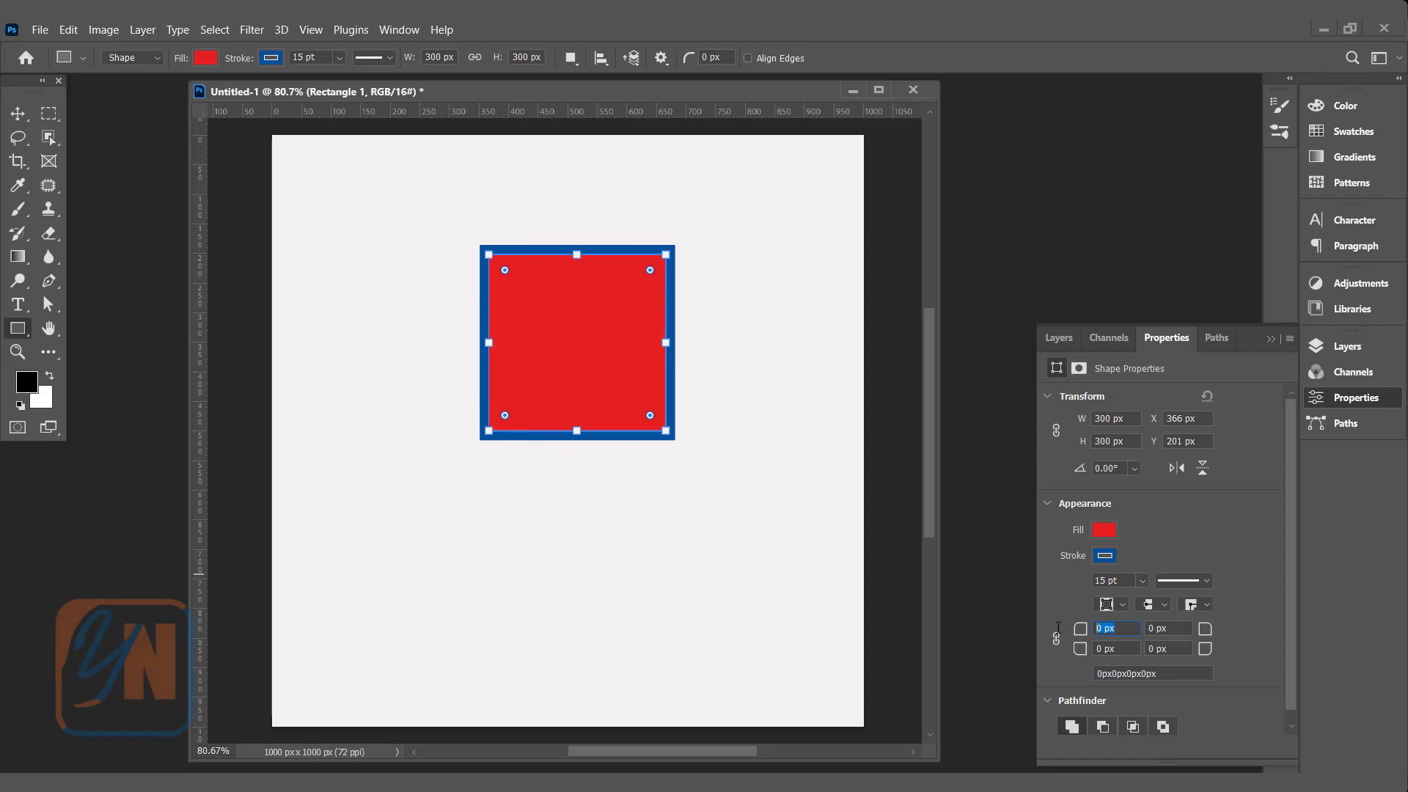
Step: Link the square's four corner radii and round all of its corners to 100 px
{"action": "type", "text": "0"}
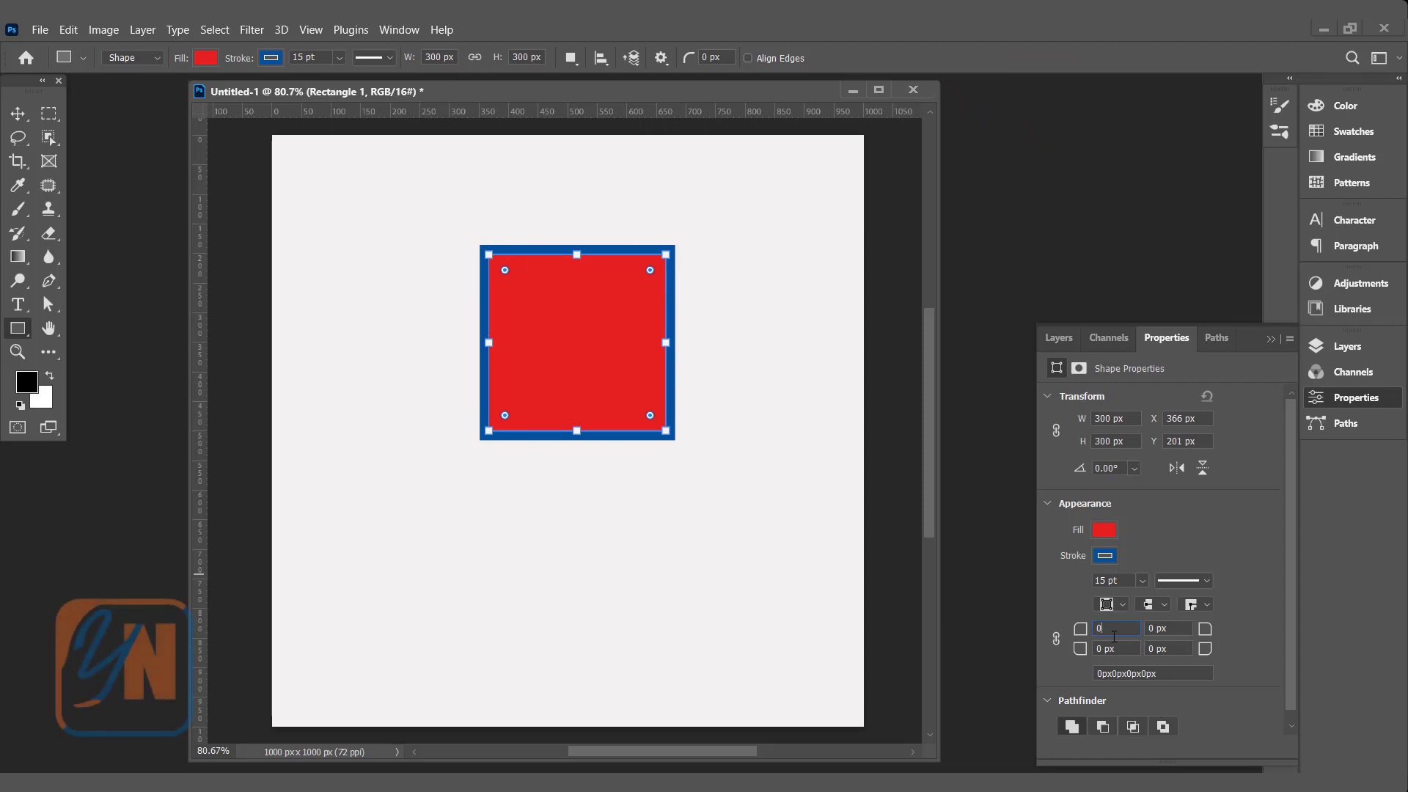
{"action": "left_click_drag", "start_coordinate": [1101, 628], "coordinate": [1072, 628]}
{"action": "type", "text": "100"}
{"action": "left_click", "coordinate": [1056, 640]}
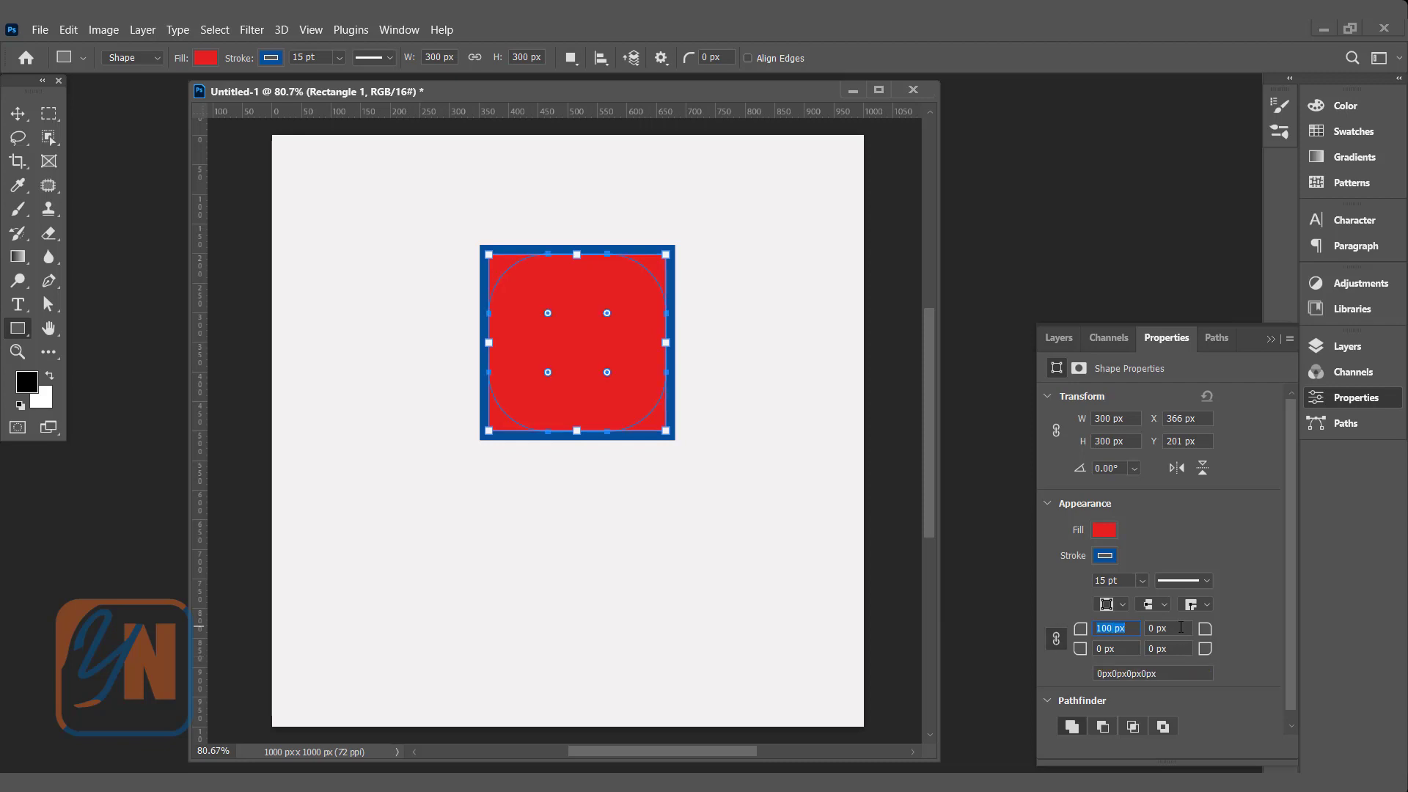
{"action": "left_click", "coordinate": [1180, 628]}
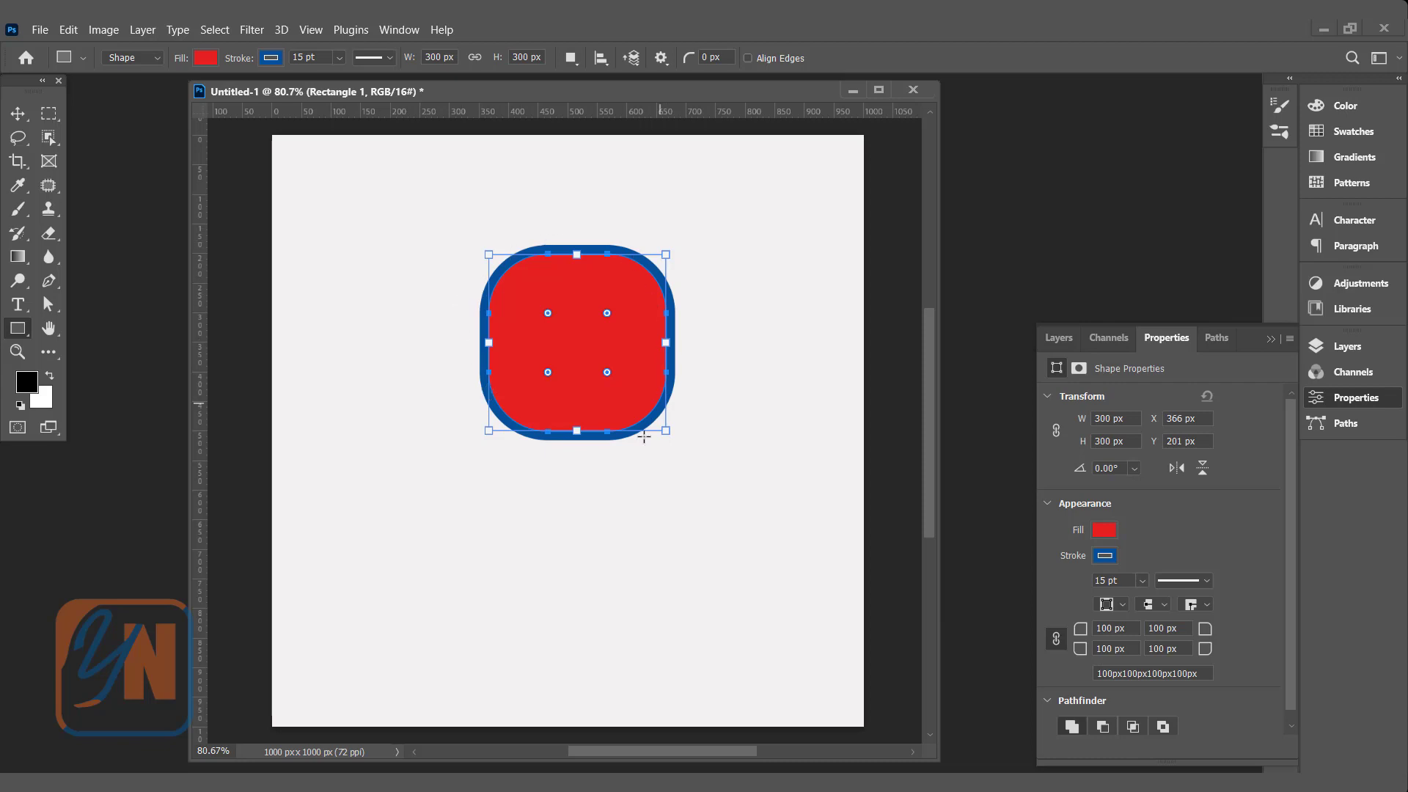
Step: Enlarge the rounded square to about 487 px per side and raise its linked corner radii until it forms a full circle
{"action": "left_click_drag", "start_coordinate": [666, 434], "coordinate": [777, 541]}
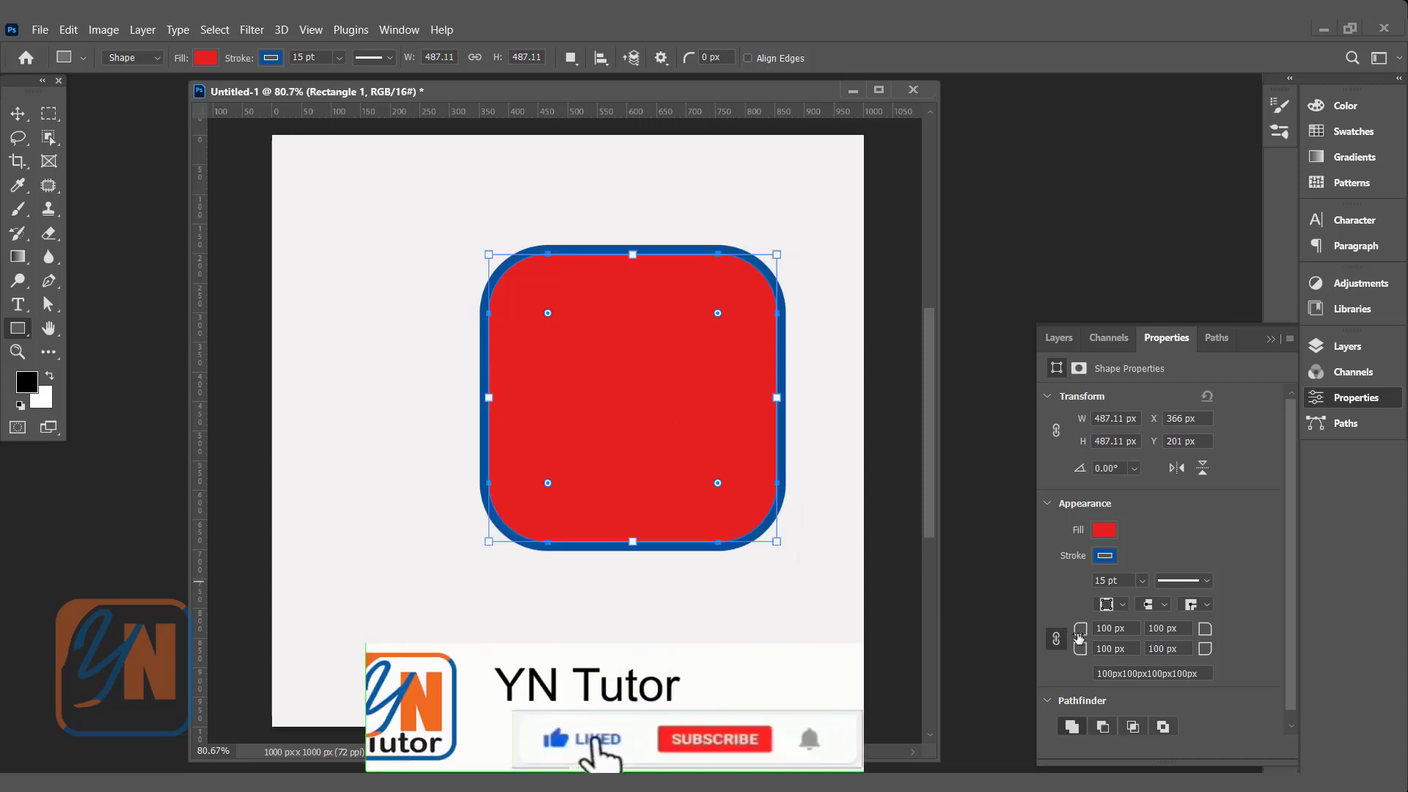
{"action": "left_click_drag", "start_coordinate": [1083, 627], "coordinate": [1369, 643]}
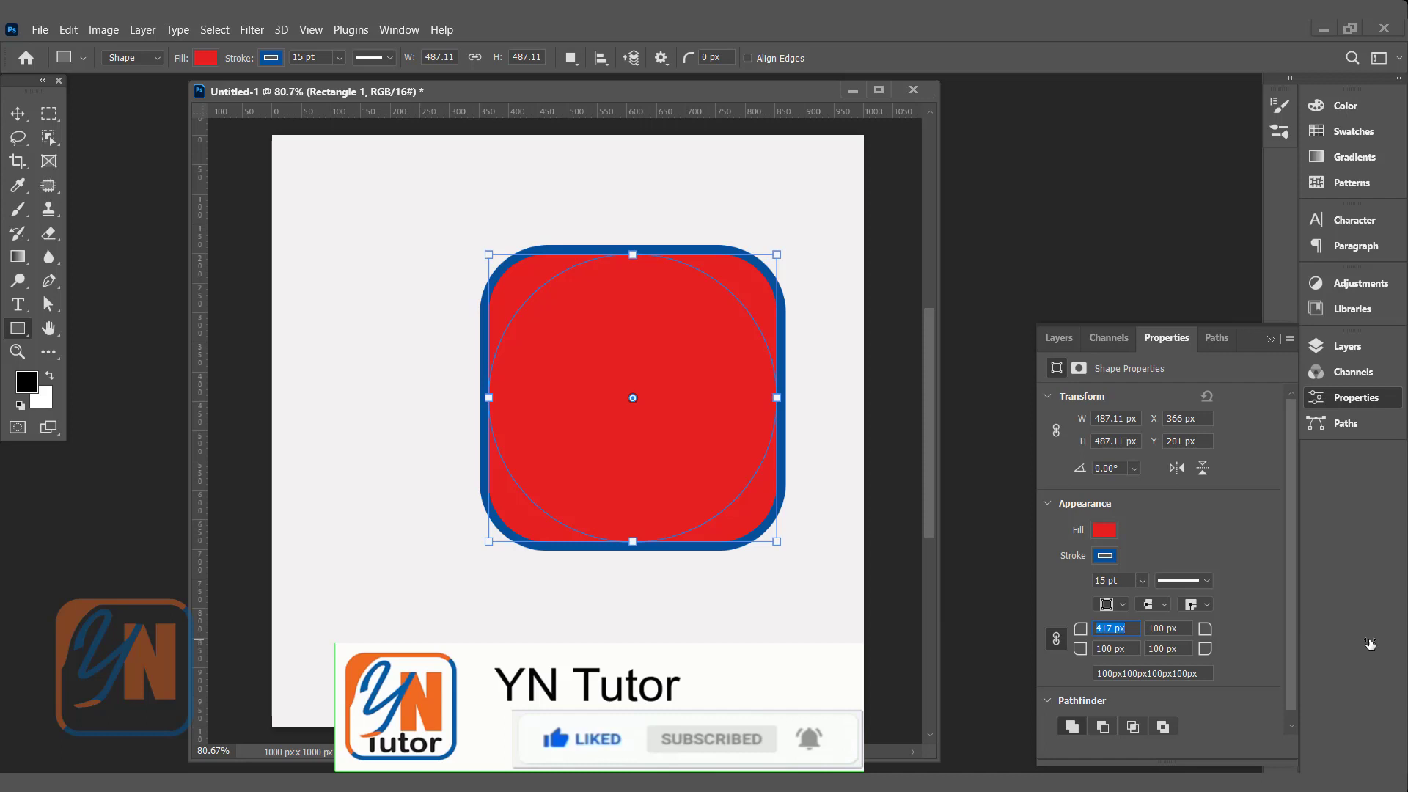
{"action": "key", "text": "Return"}
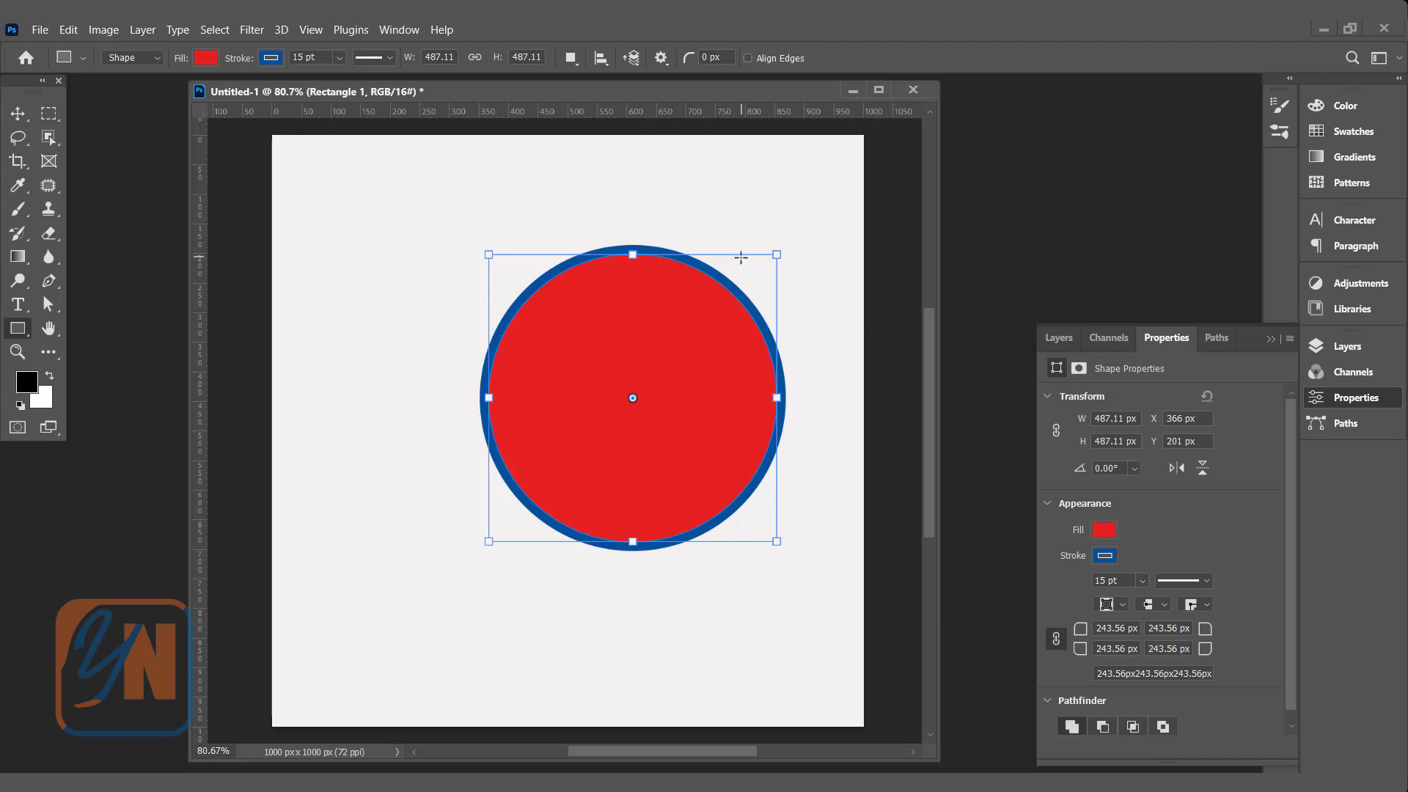
Step: Try linked corner radii of 250 px, 100 px and 150 px on the shape
{"action": "left_click", "coordinate": [1115, 628]}
{"action": "type", "text": "250"}
{"action": "key", "text": "Return"}
{"action": "left_click", "coordinate": [1129, 628]}
{"action": "type", "text": "100px"}
{"action": "key", "text": "Return"}
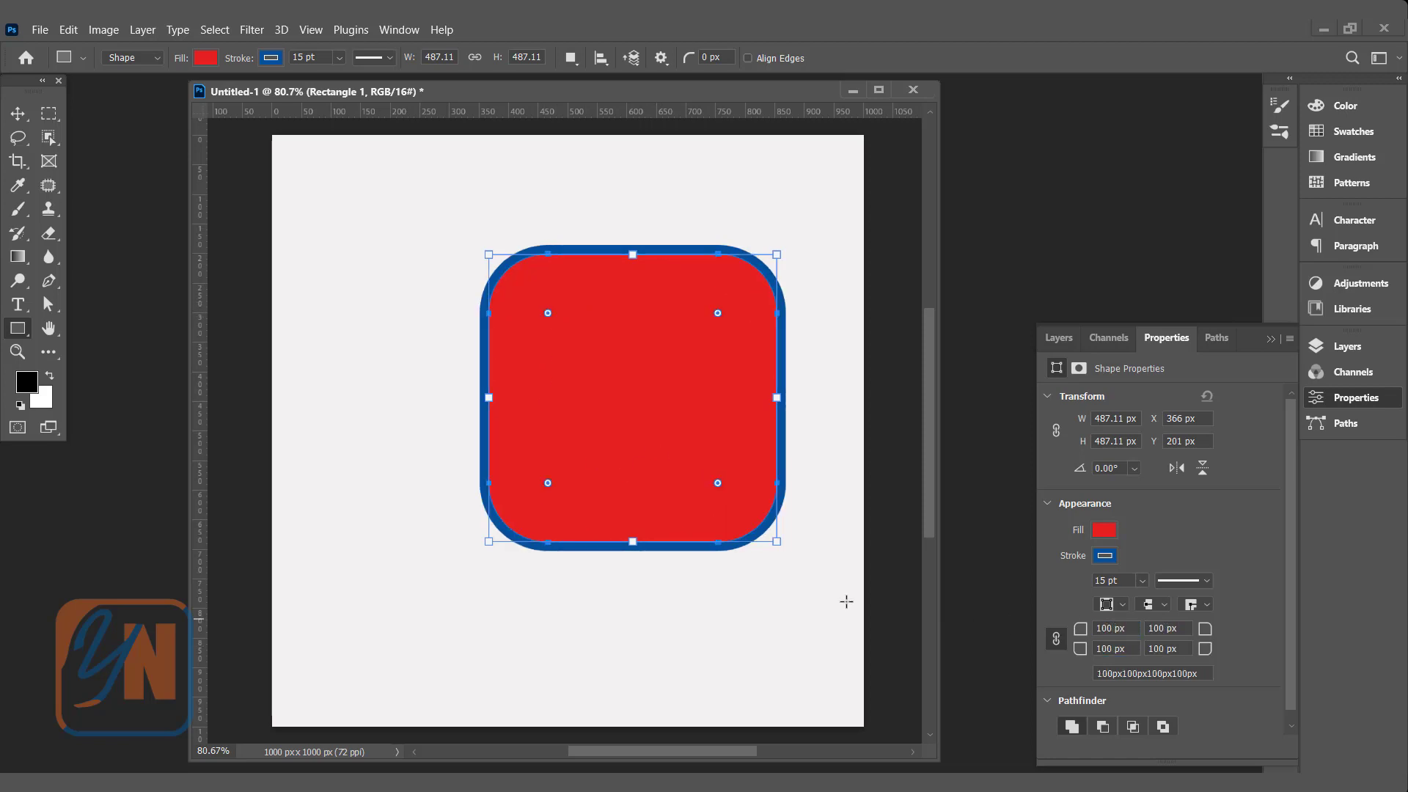
{"action": "type", "text": "150"}
{"action": "key", "text": "Return"}
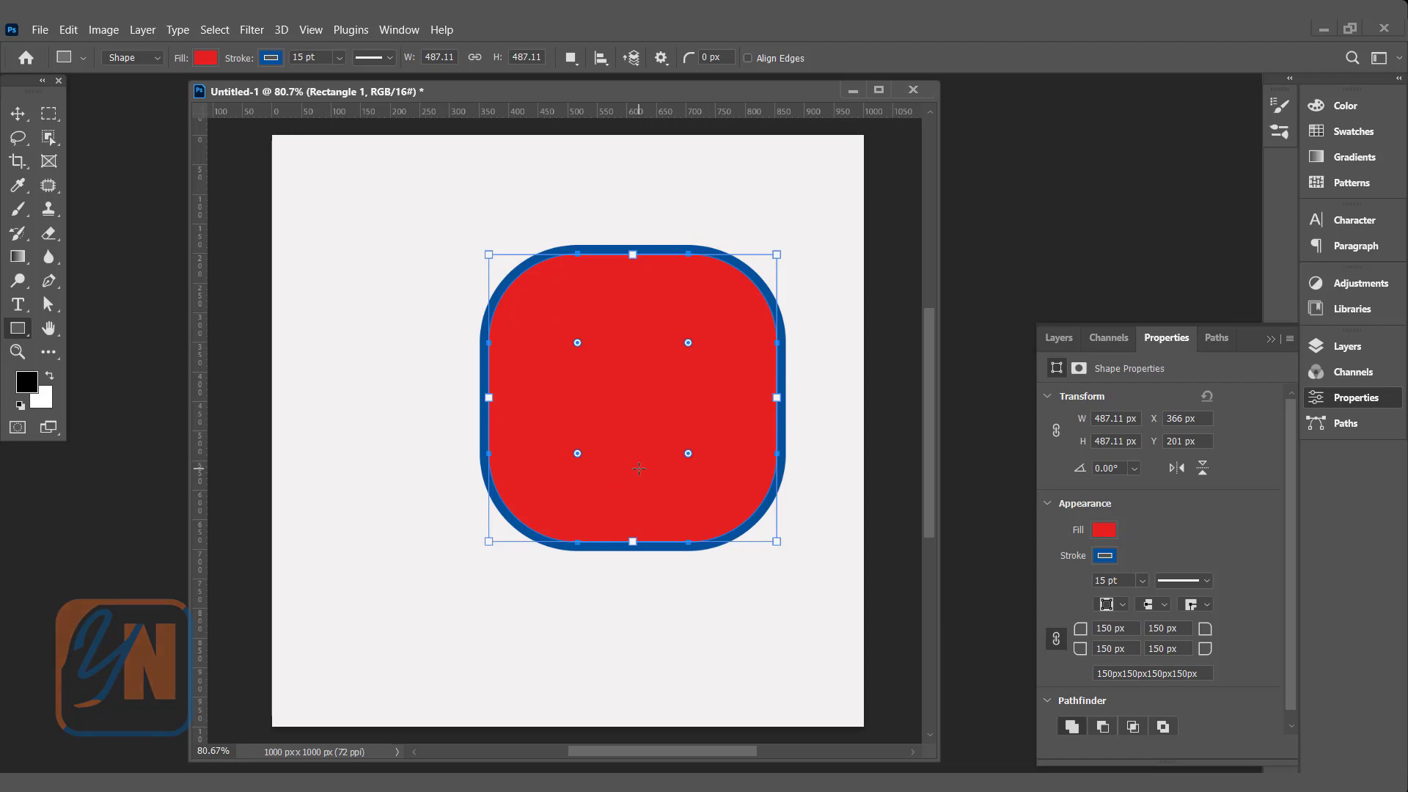
Step: Replace the rounded shape with a new red rectangle of about 275 by 279 px, drawn above the canvas centre without a stroke
{"action": "key", "text": "Delete"}
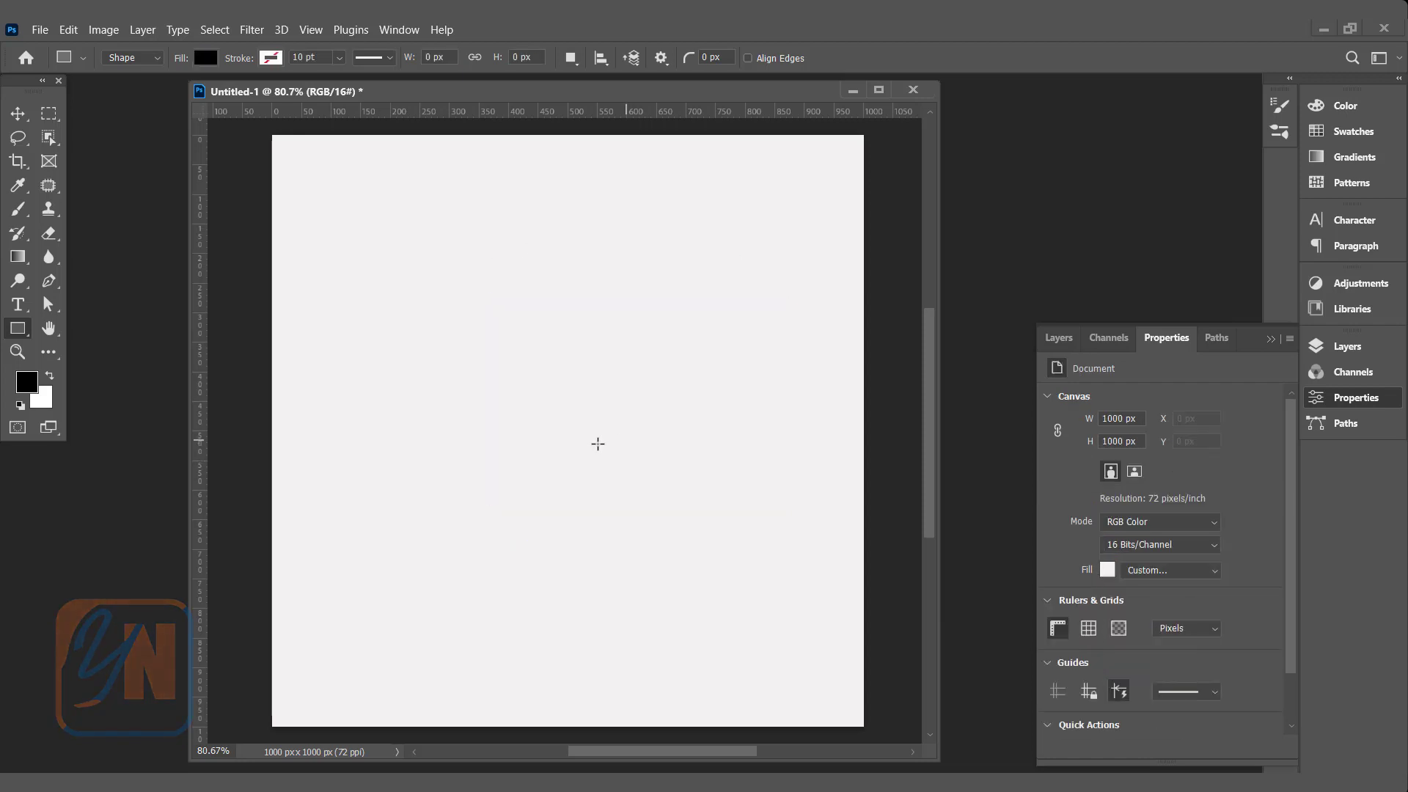
{"action": "left_click_drag", "start_coordinate": [443, 244], "coordinate": [606, 409]}
{"action": "left_click", "coordinate": [1082, 523]}
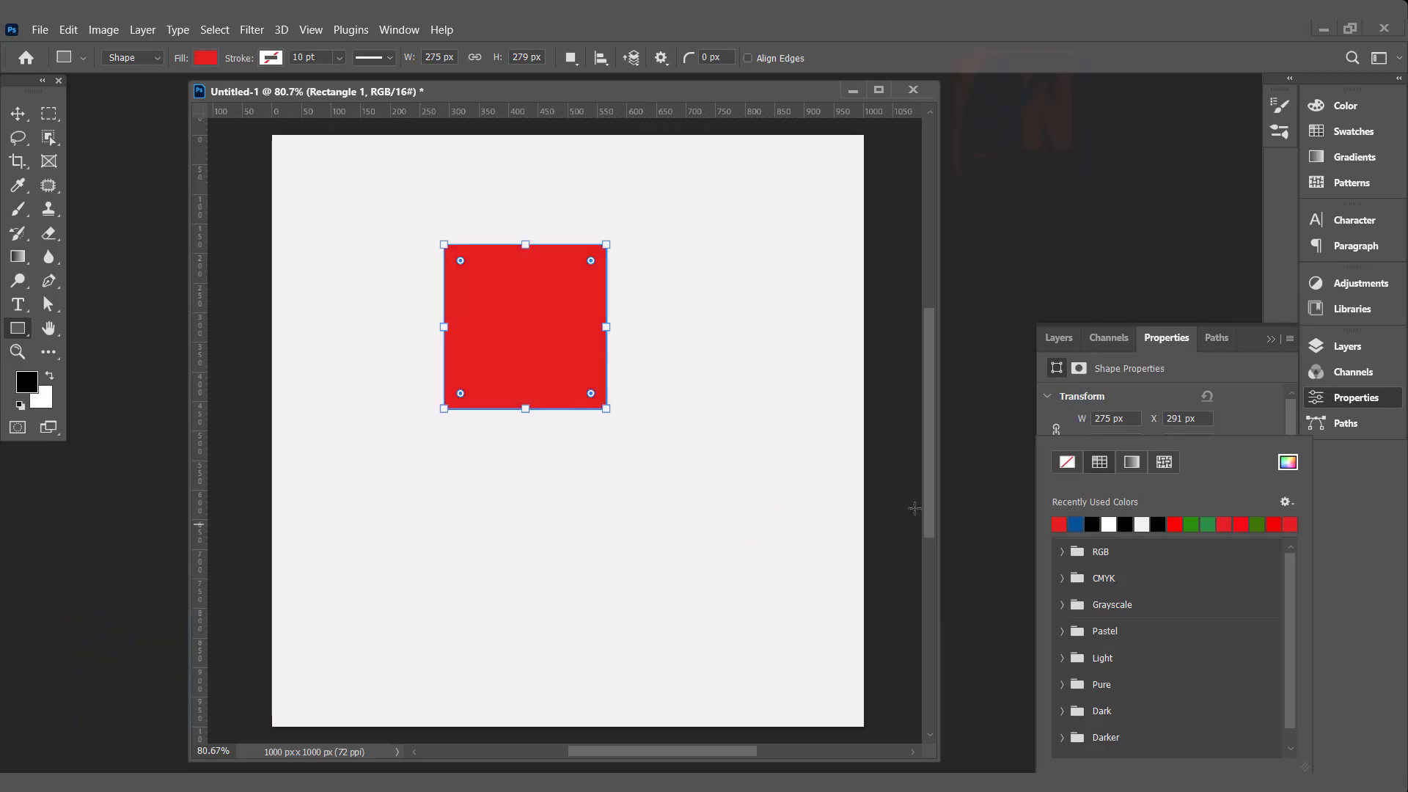
Step: Duplicate the red square with the Move tool, offset down and to the right so the two overlap, and show the layers
{"action": "left_click", "coordinate": [18, 115]}
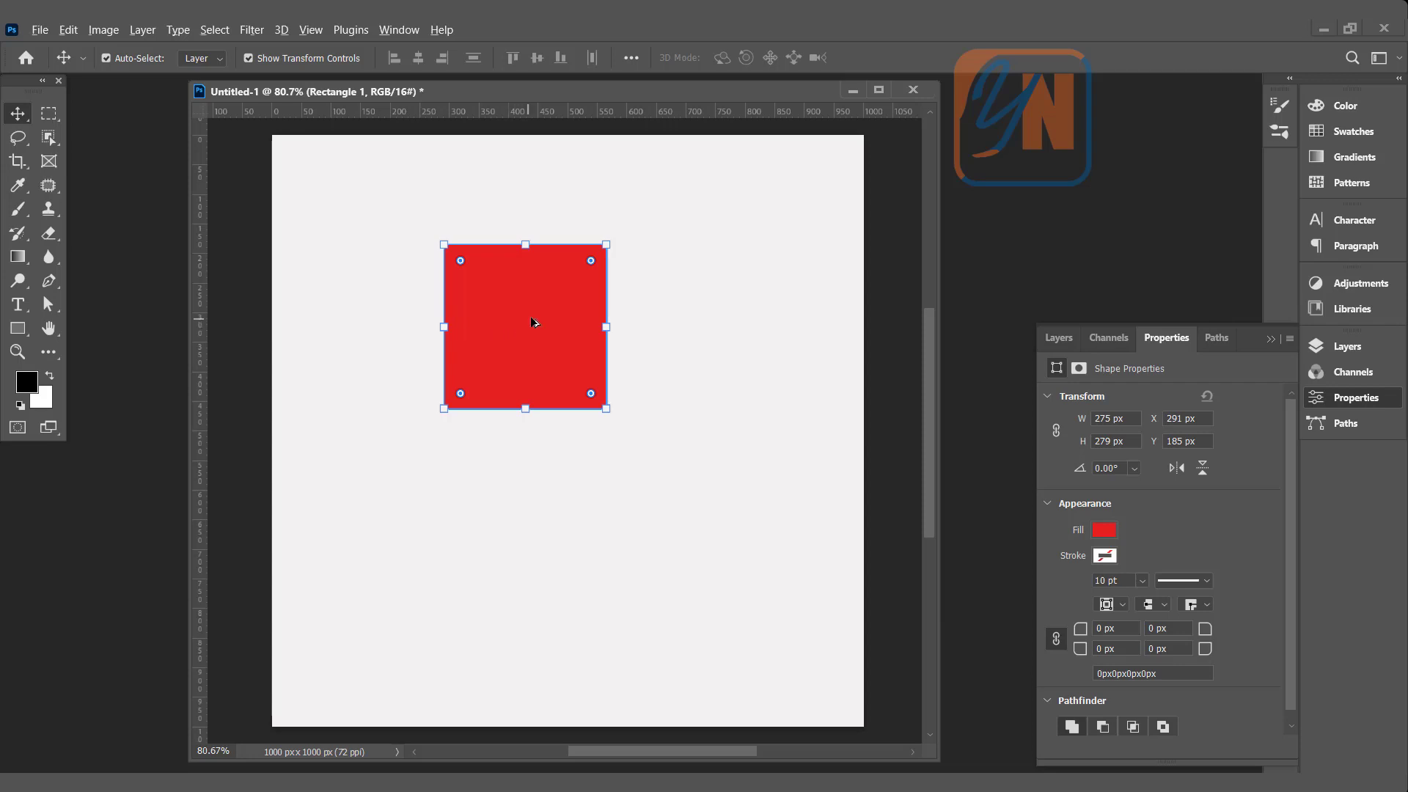
{"action": "left_click_drag", "start_coordinate": [535, 317], "coordinate": [588, 380], "text": "alt"}
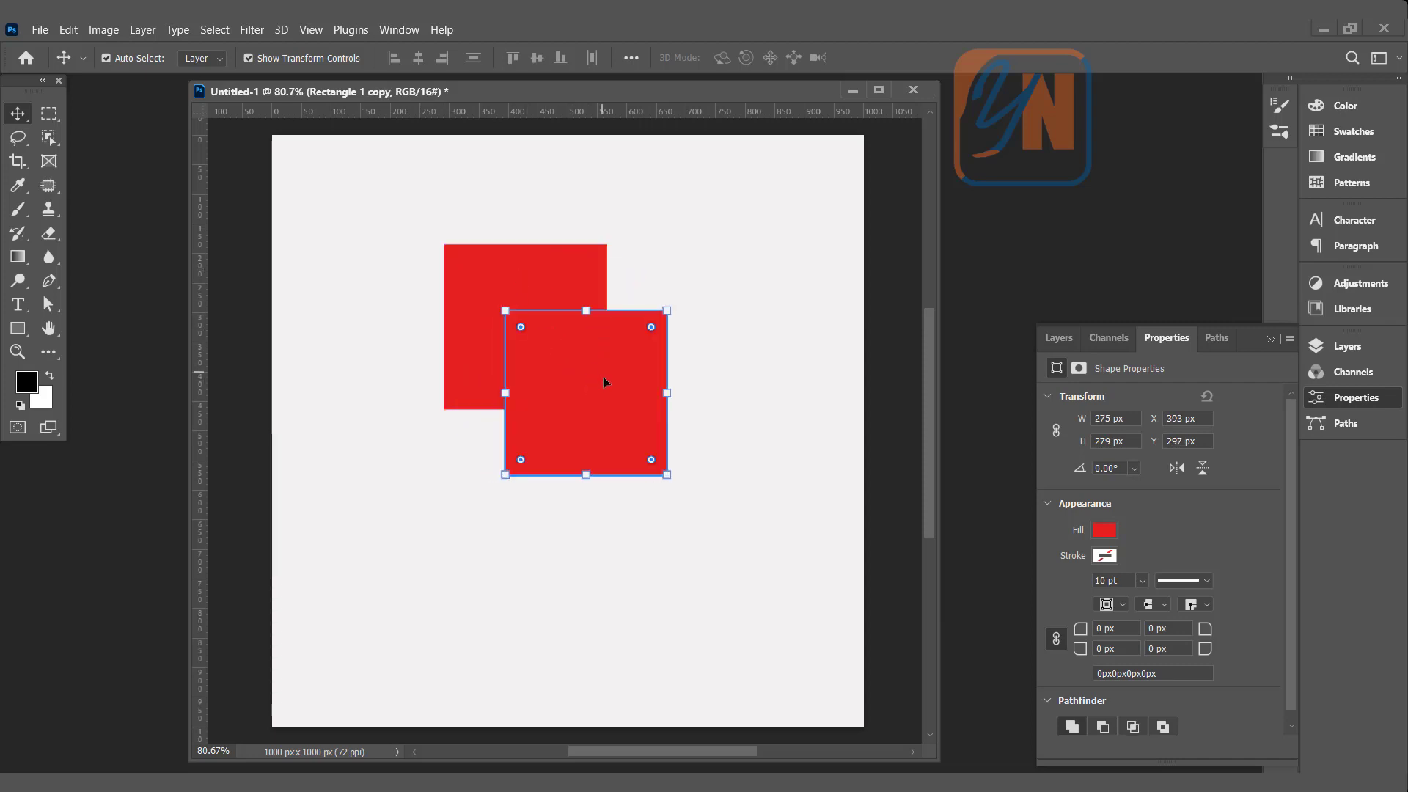
{"action": "left_click", "coordinate": [1346, 346]}
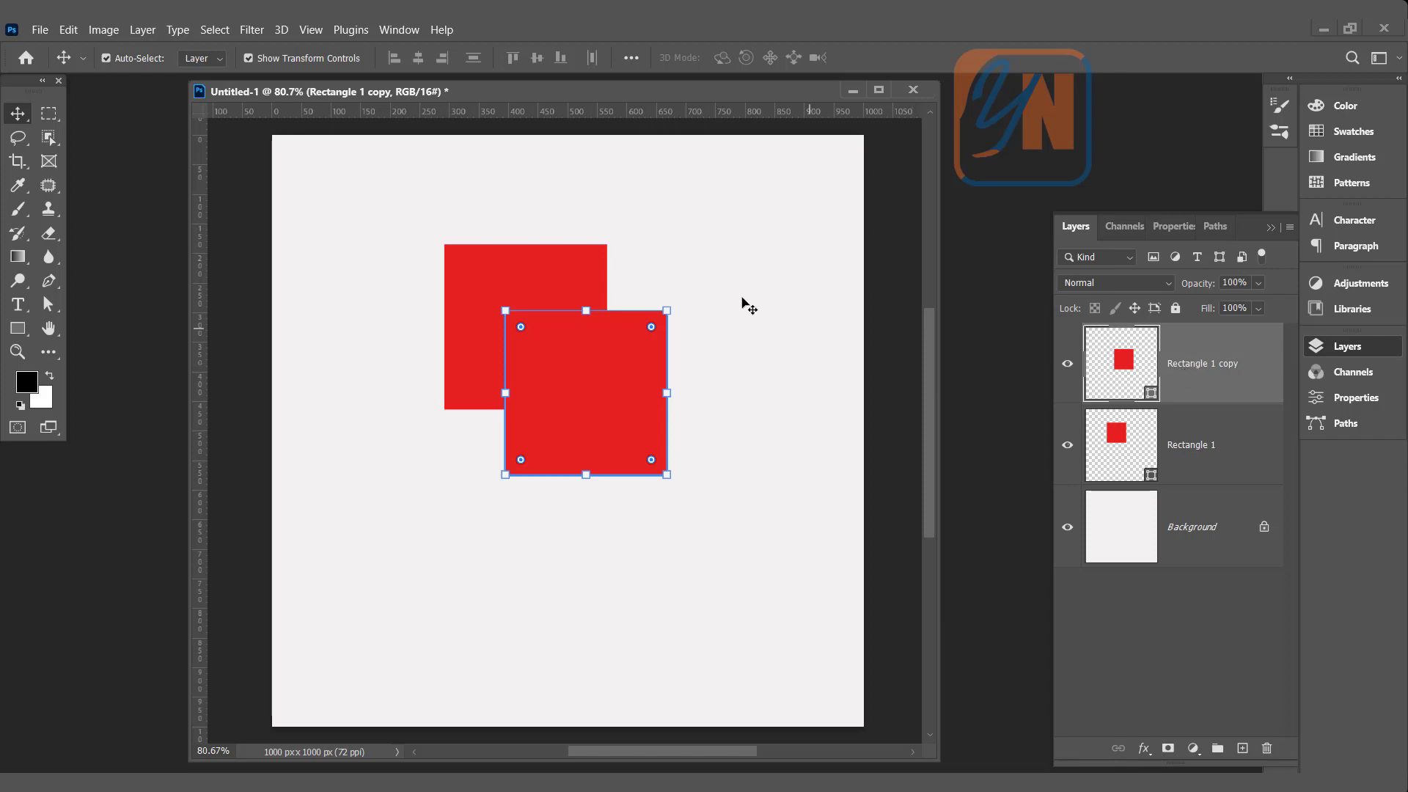
Step: Select both overlapping squares and set their Pathfinder mode to exclude overlapping shapes
{"action": "left_click_drag", "start_coordinate": [718, 259], "coordinate": [535, 390]}
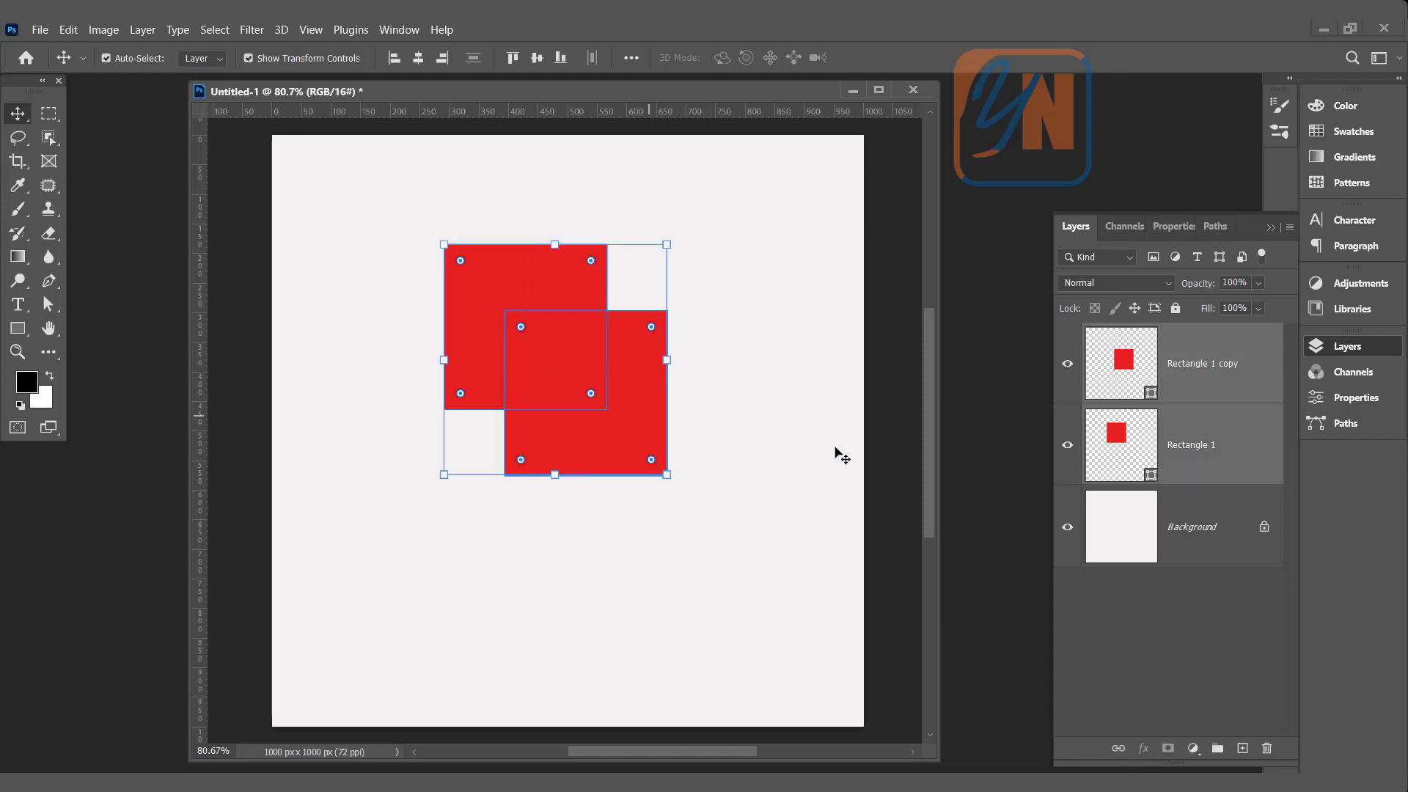
{"action": "left_click", "coordinate": [1357, 398]}
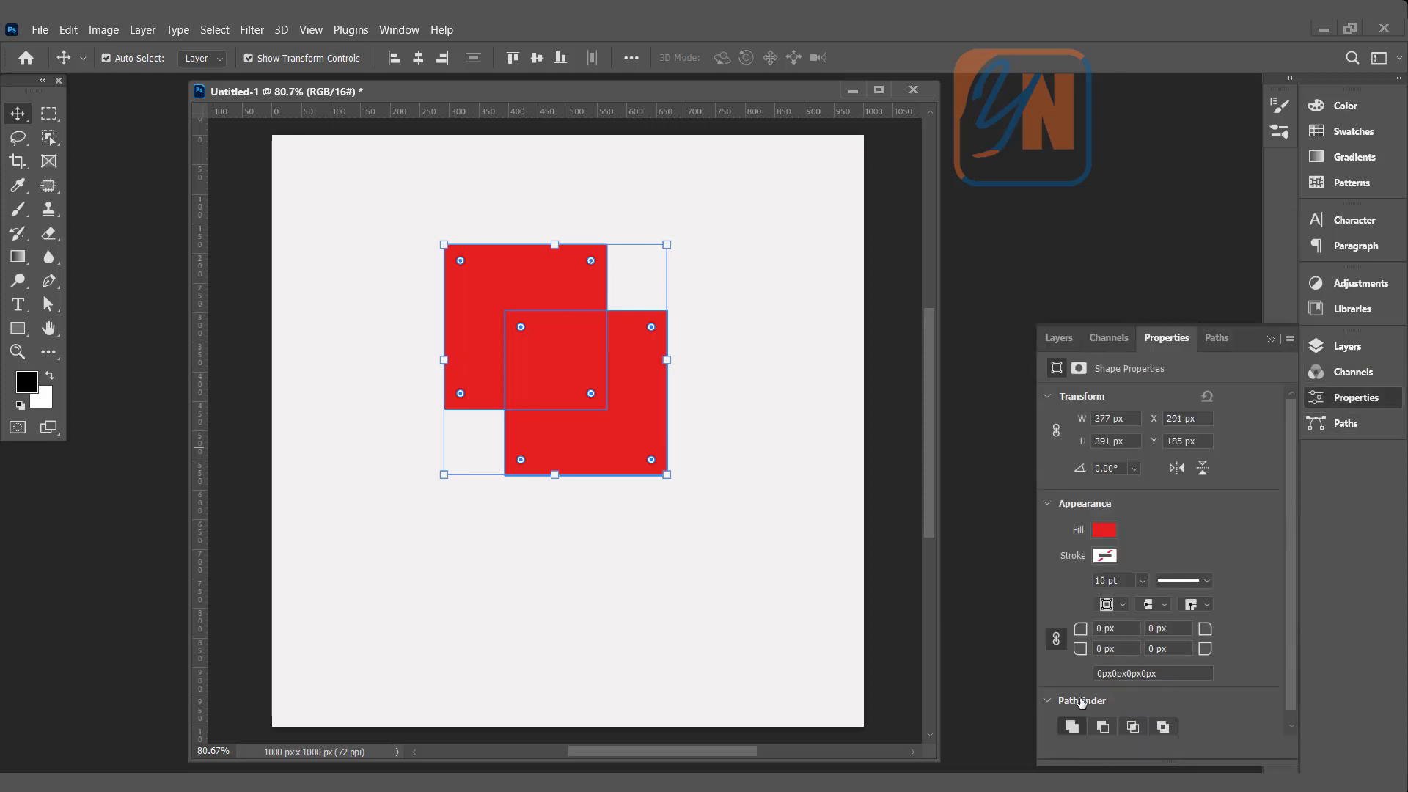
{"action": "left_click", "coordinate": [1163, 727]}
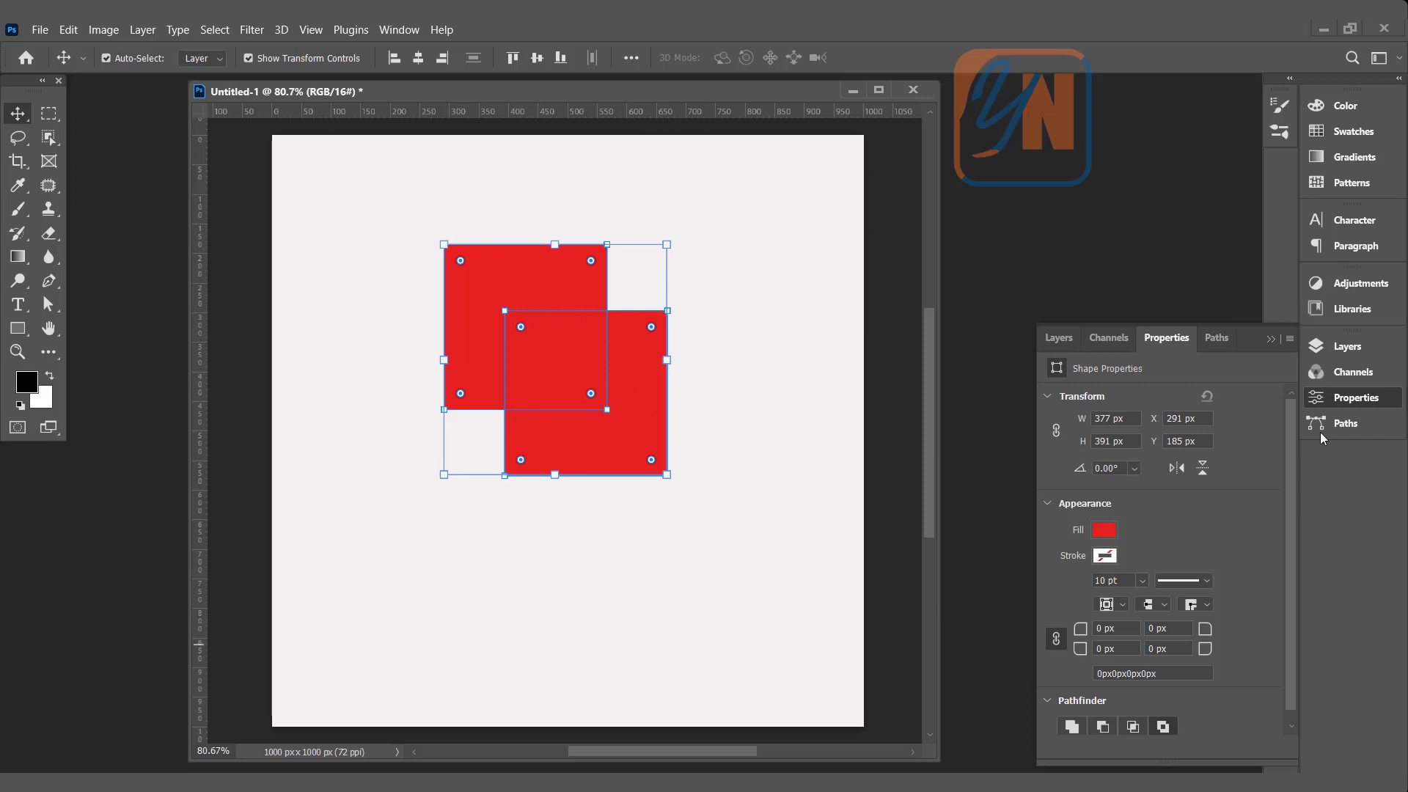
Step: Select the Rectangle 1 copy and Rectangle 1 layers together and merge their shapes into one layer
{"action": "left_click", "coordinate": [1358, 348]}
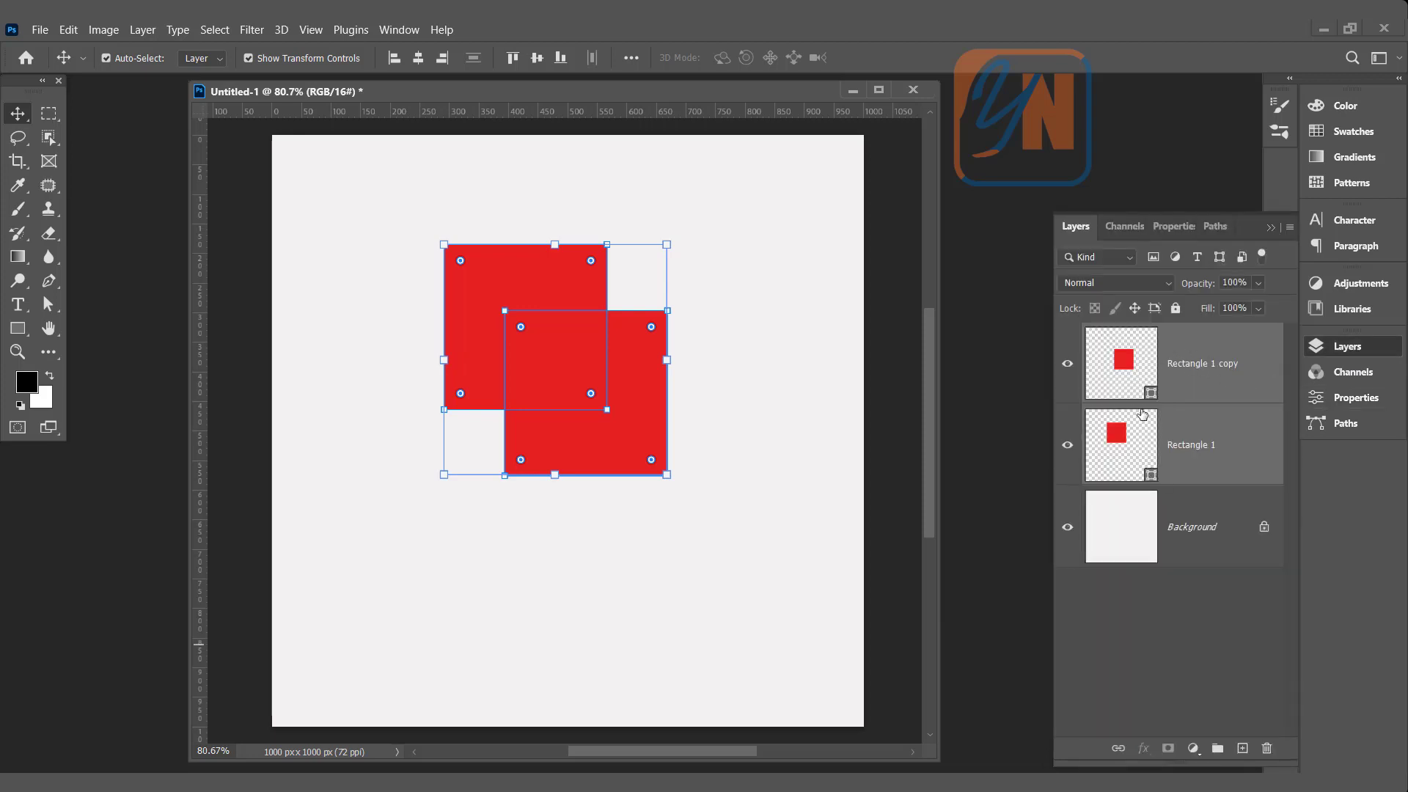
{"action": "left_click", "coordinate": [1215, 375]}
{"action": "key", "text": "ctrl"}
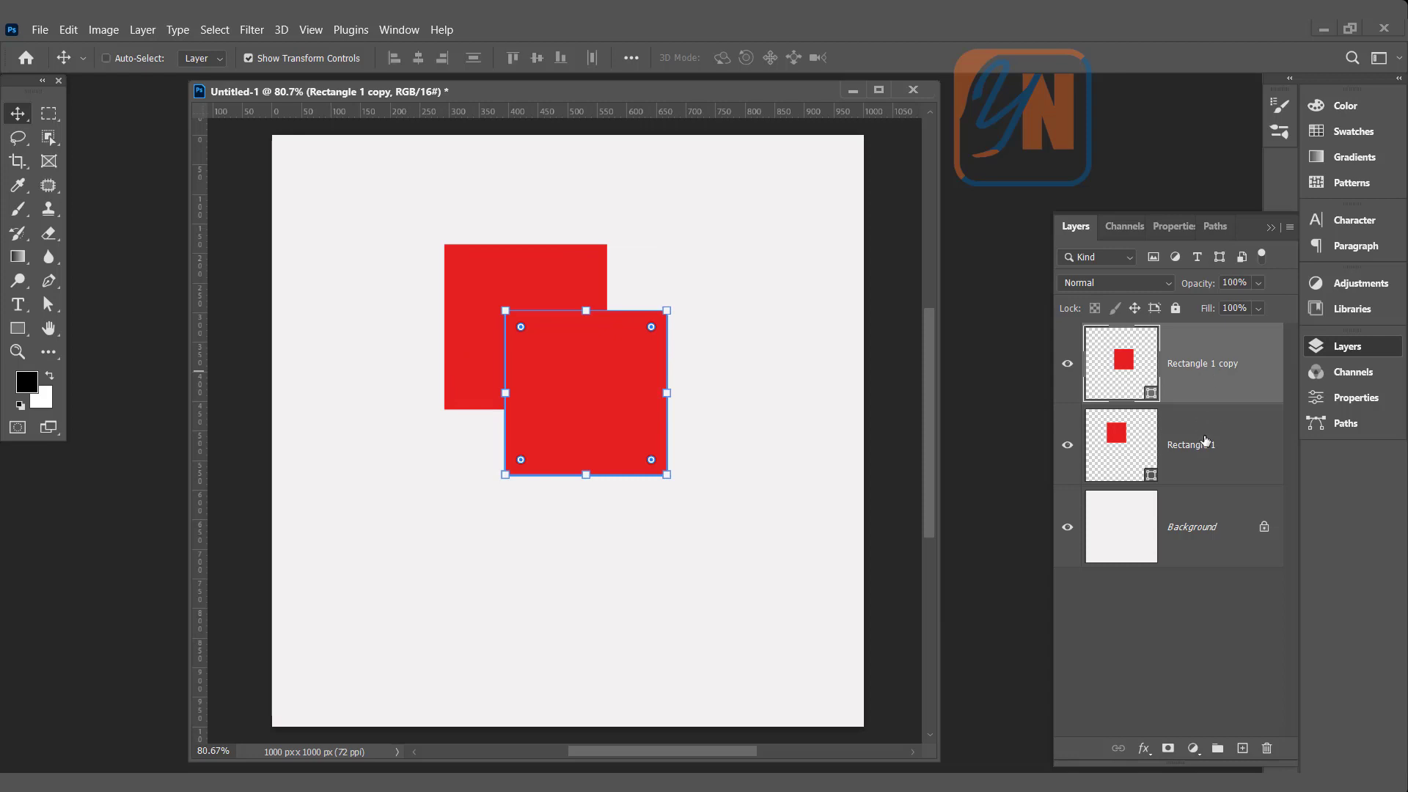
{"action": "left_click", "coordinate": [1205, 446], "text": "ctrl"}
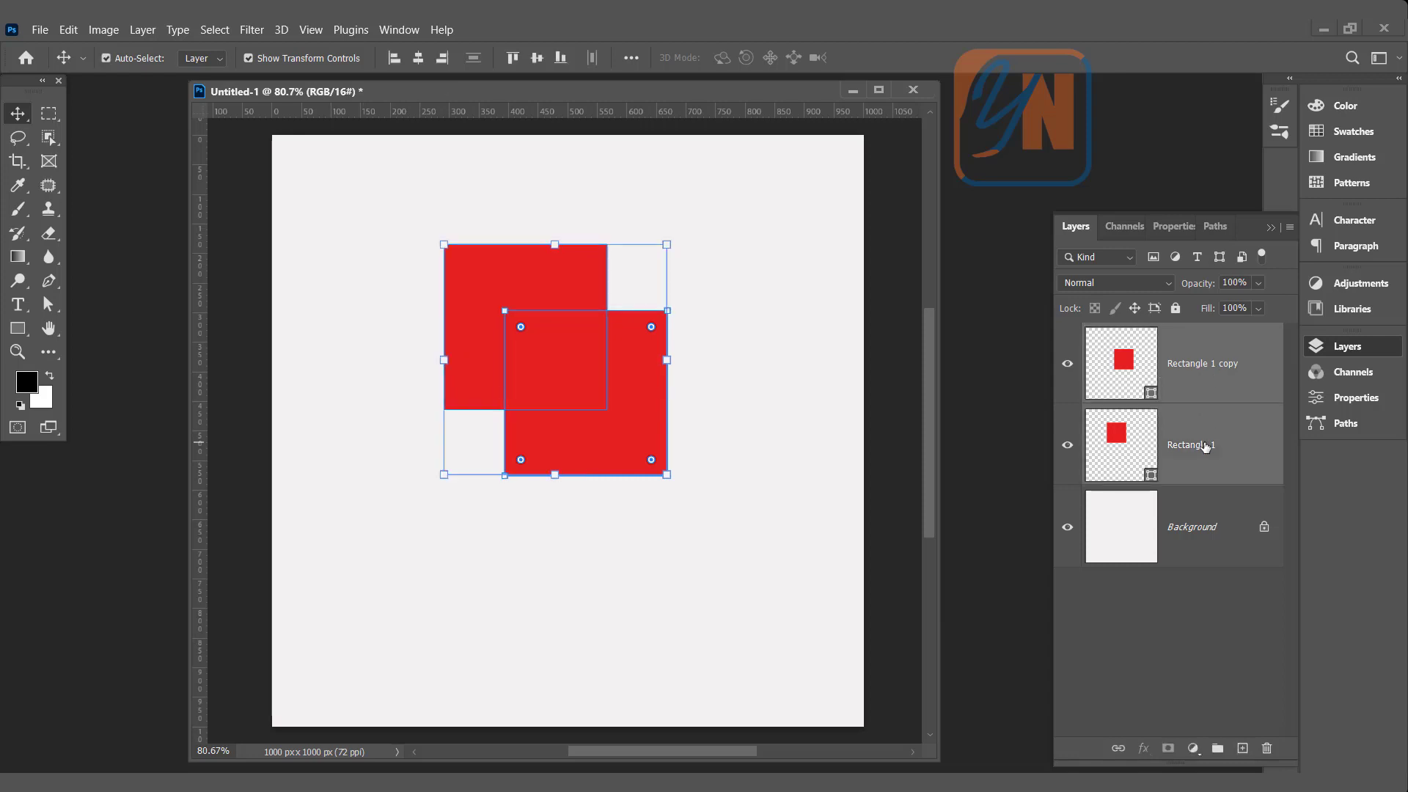
{"action": "right_click", "coordinate": [1208, 445]}
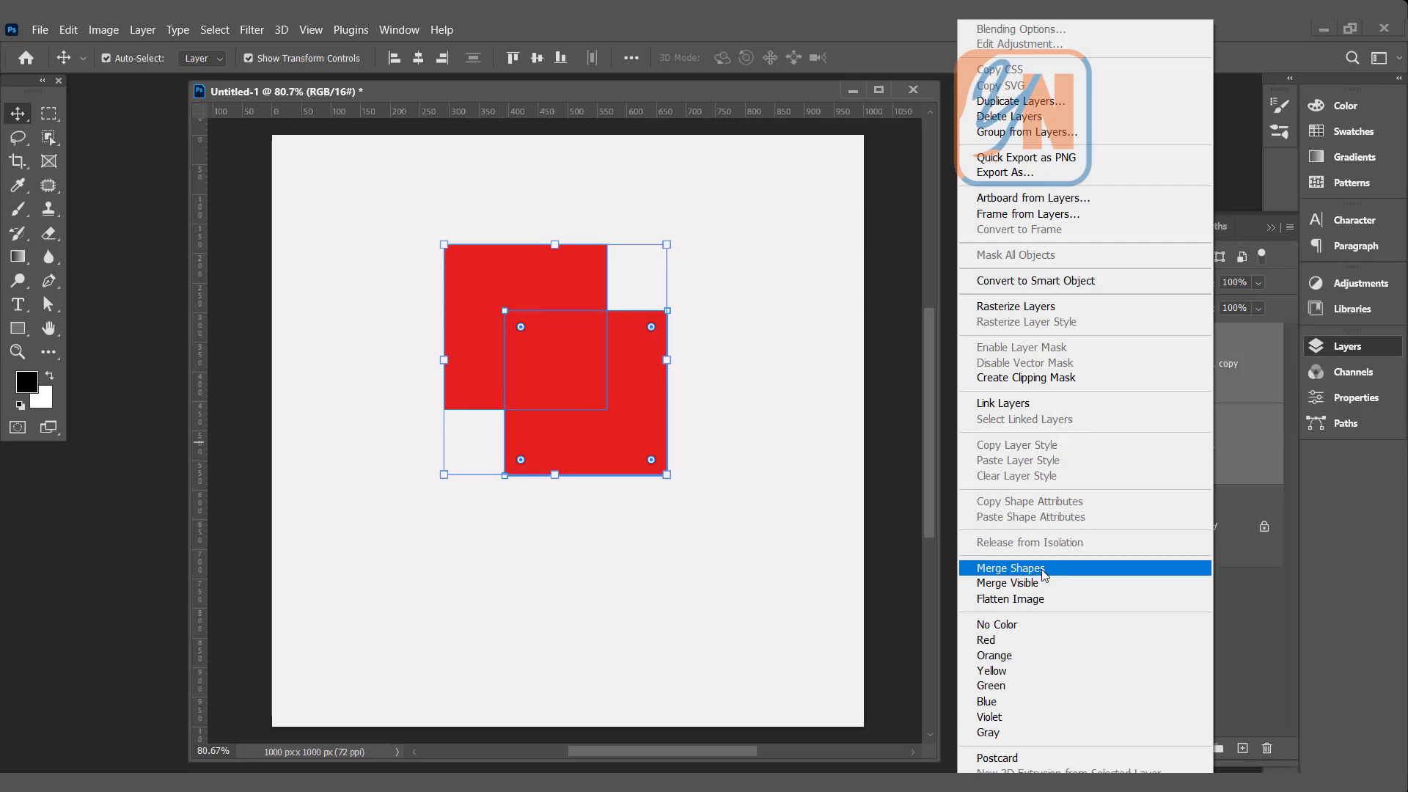
{"action": "left_click", "coordinate": [1042, 571]}
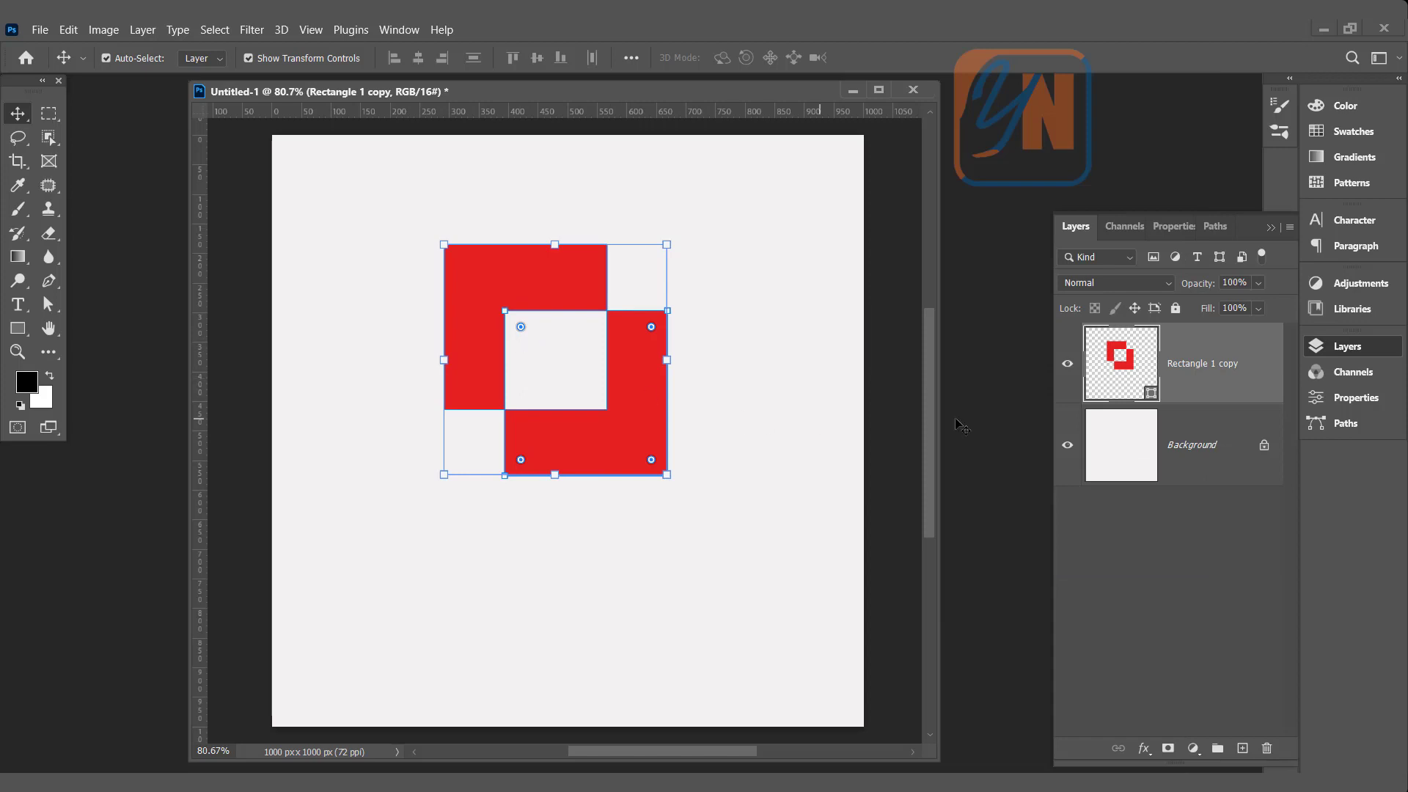
Step: Try the intersect, combine and subtract front Pathfinder modes on the merged squares, ending with combine shapes
{"action": "left_click", "coordinate": [1349, 399]}
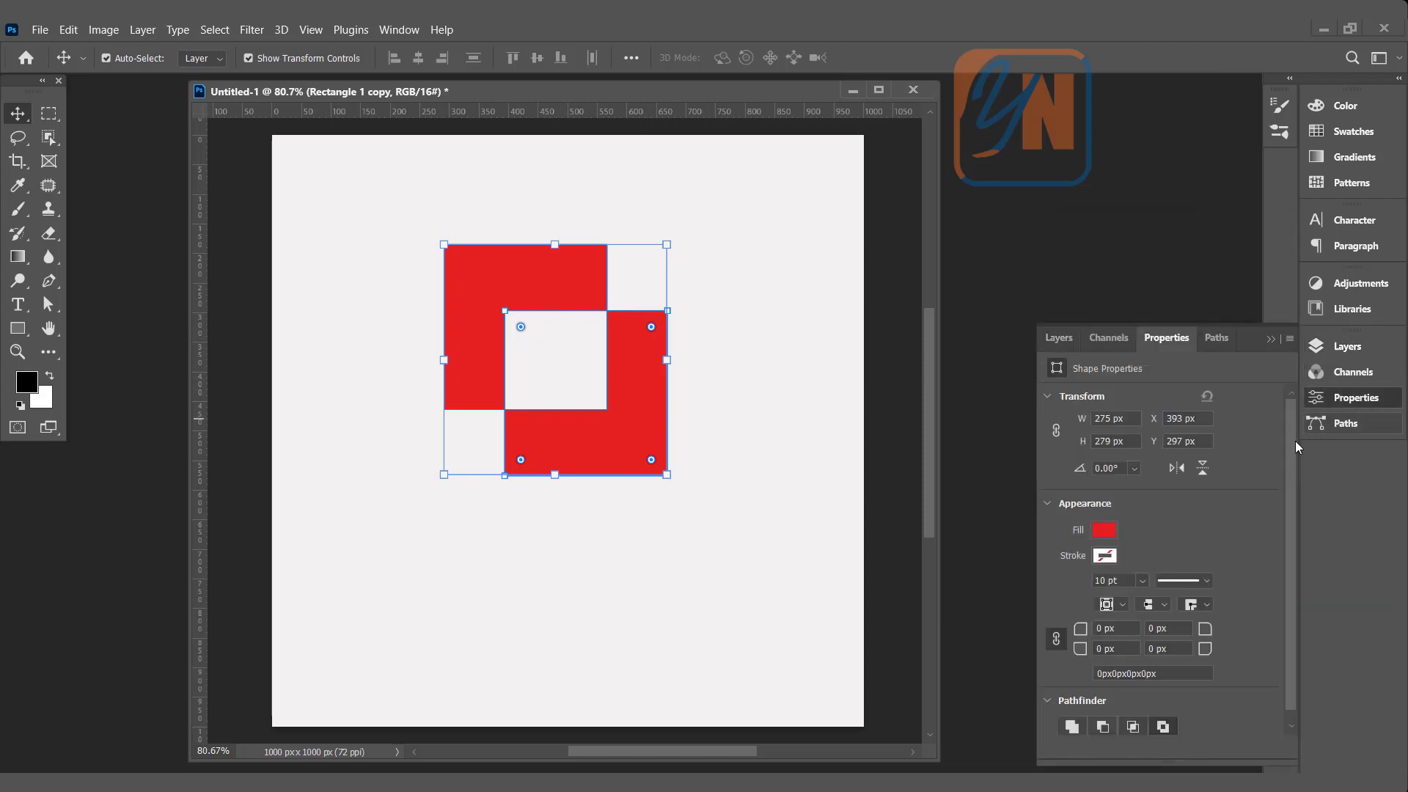
{"action": "left_click", "coordinate": [1133, 726]}
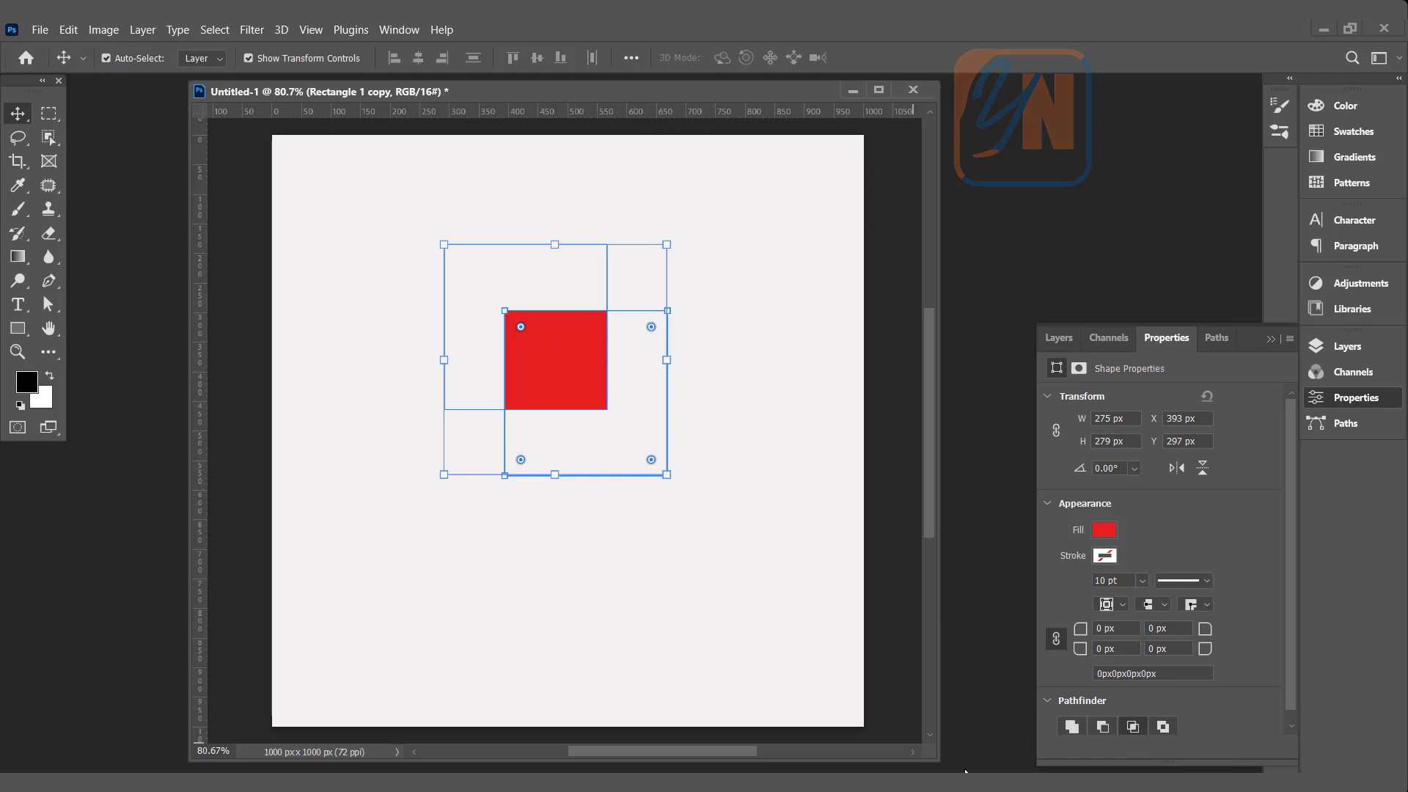
{"action": "left_click", "coordinate": [1071, 728]}
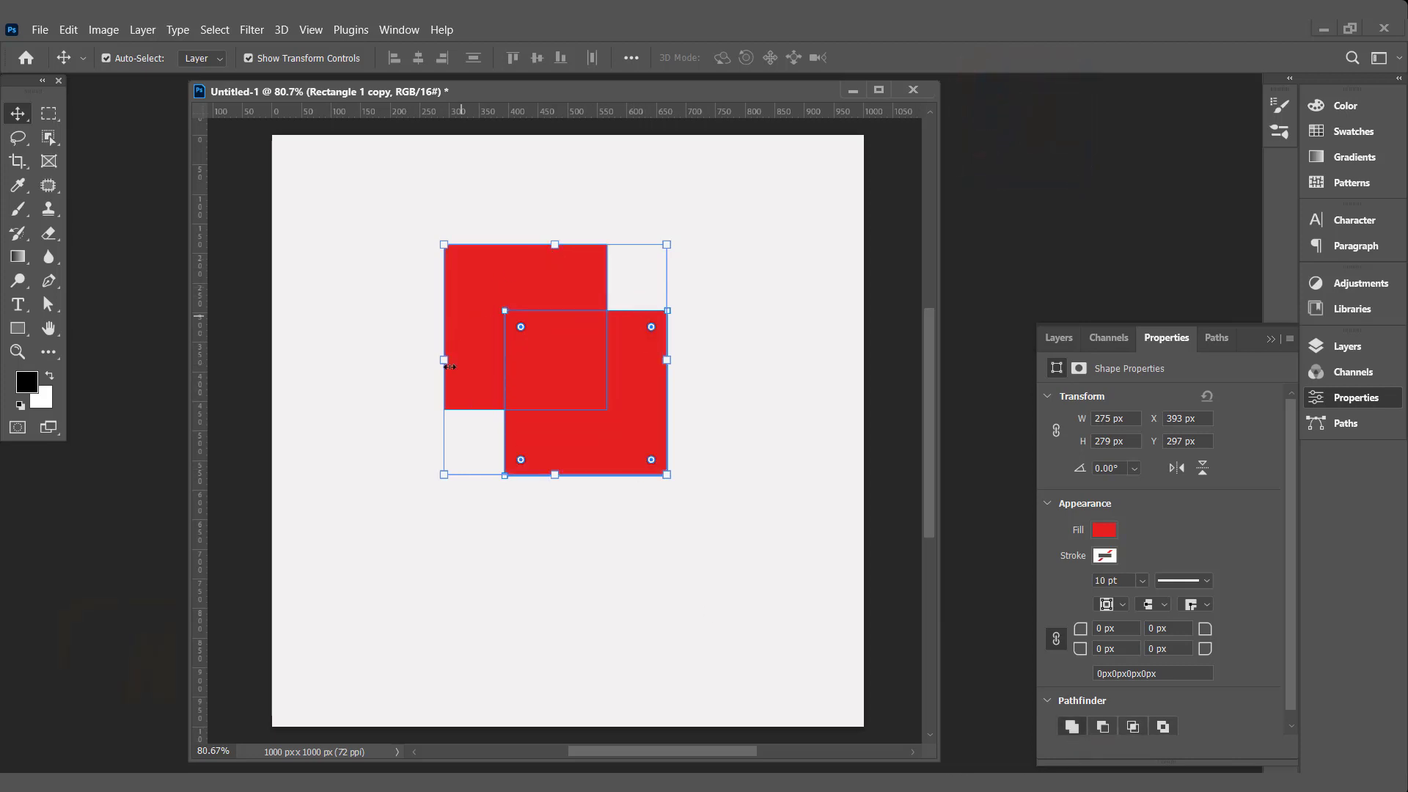
{"action": "left_click", "coordinate": [1102, 727]}
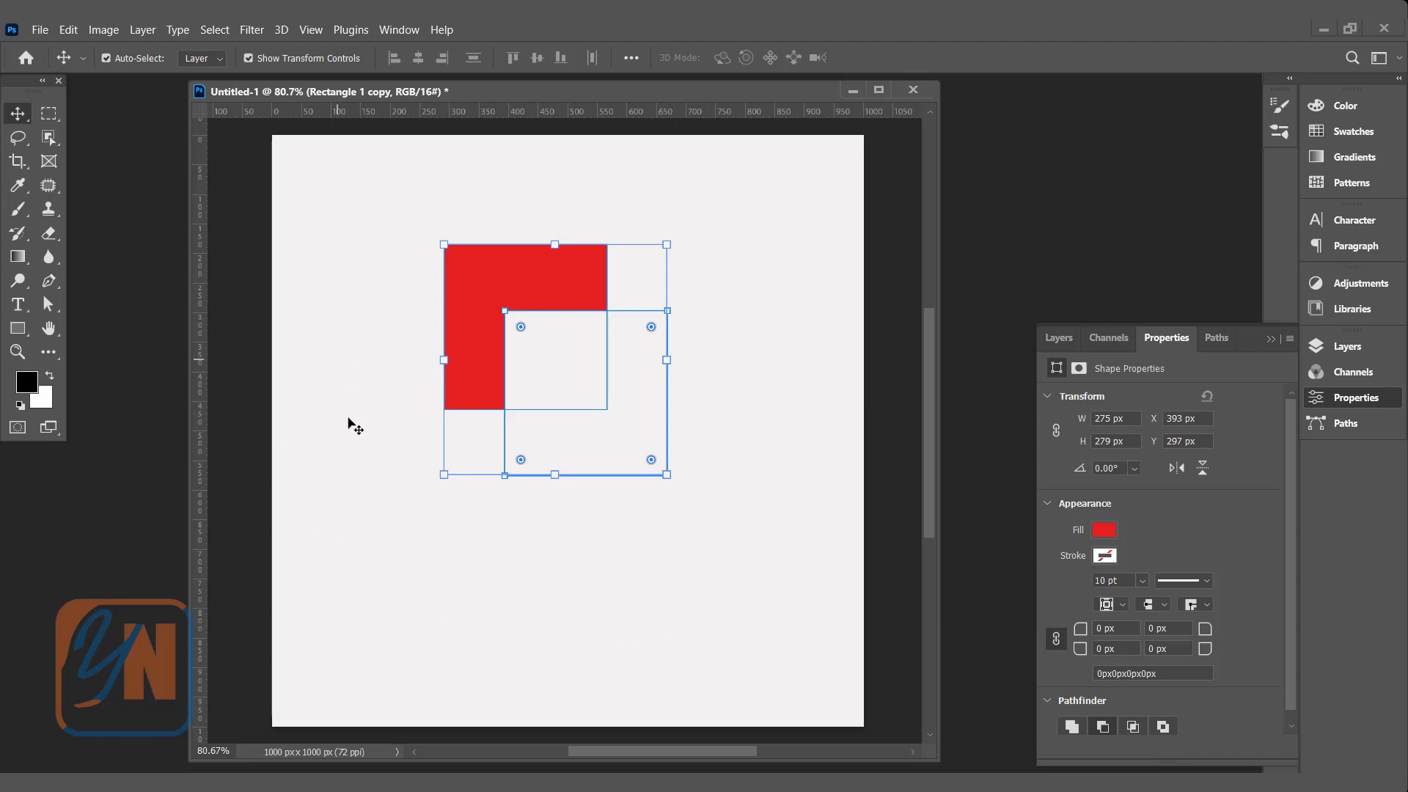
{"action": "left_click", "coordinate": [1073, 726]}
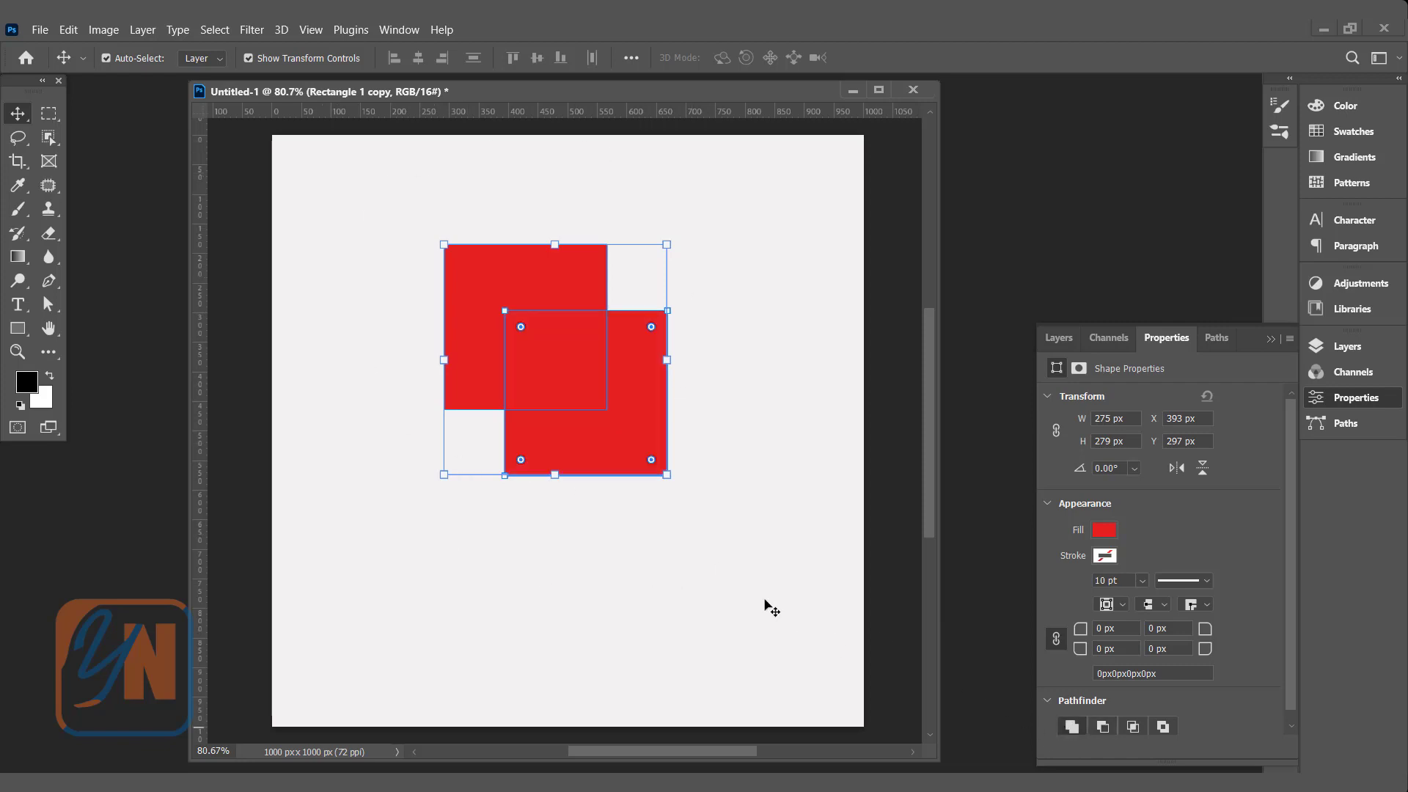
Step: With the Direct Selection tool active, subtract the front square from the one behind it
{"action": "left_click", "coordinate": [46, 307]}
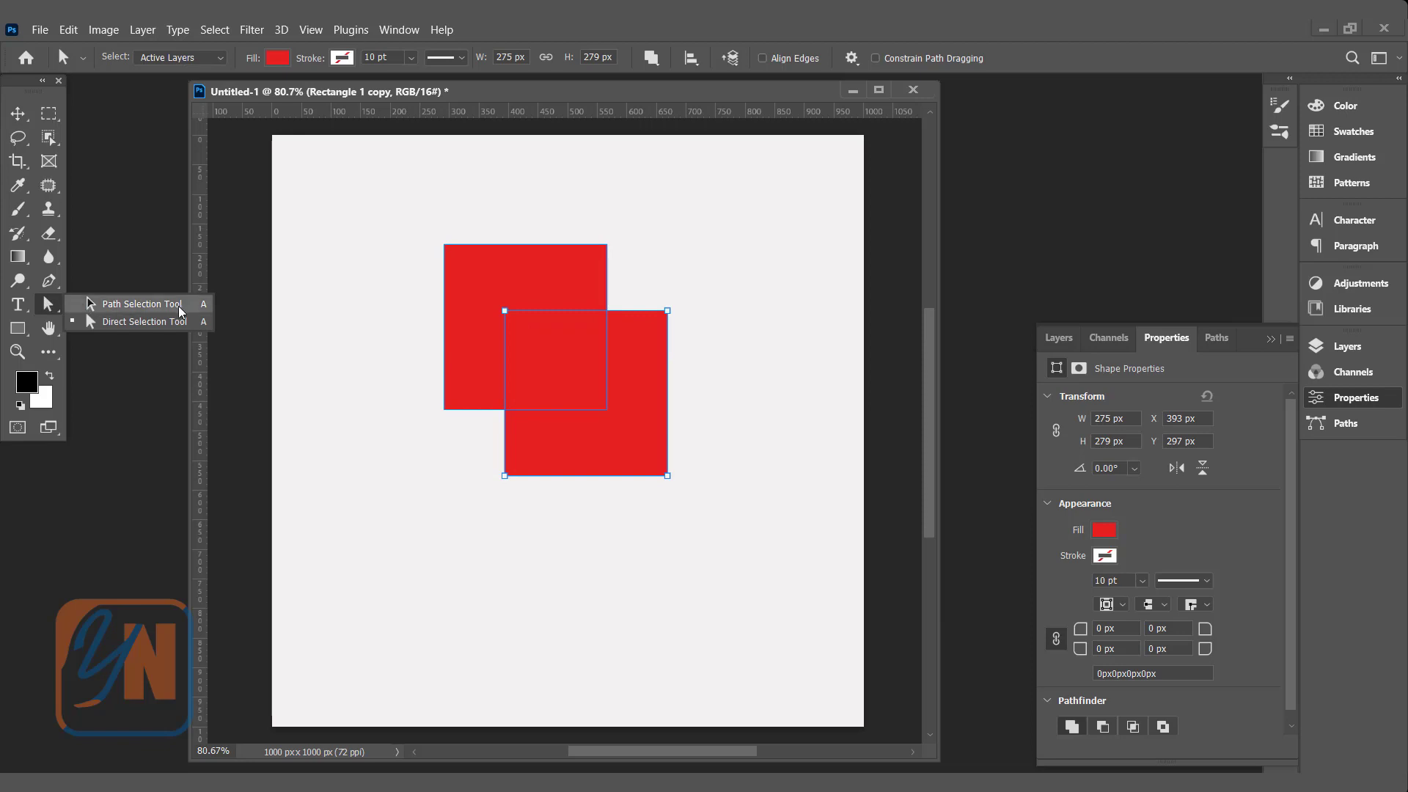
{"action": "left_click", "coordinate": [134, 323]}
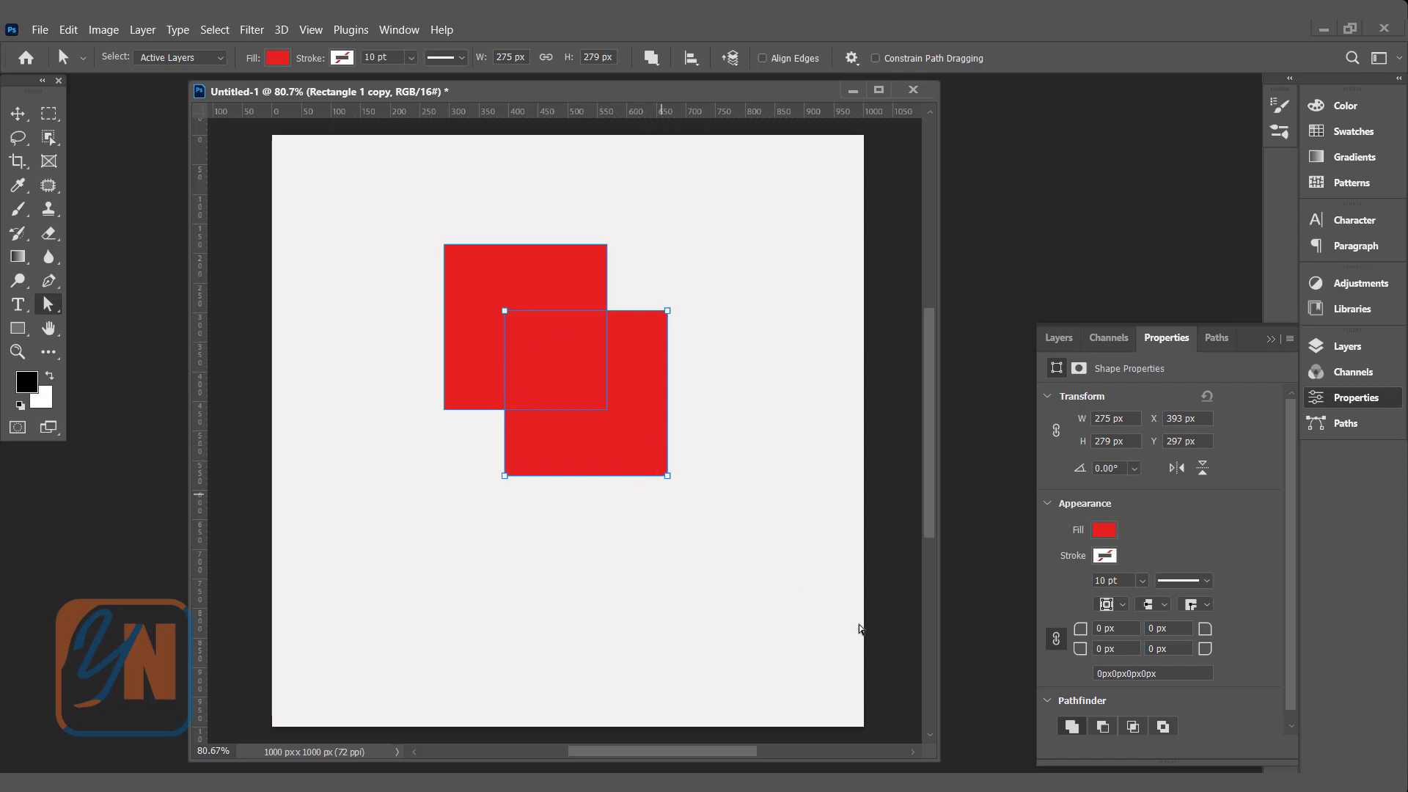
{"action": "left_click", "coordinate": [1102, 726]}
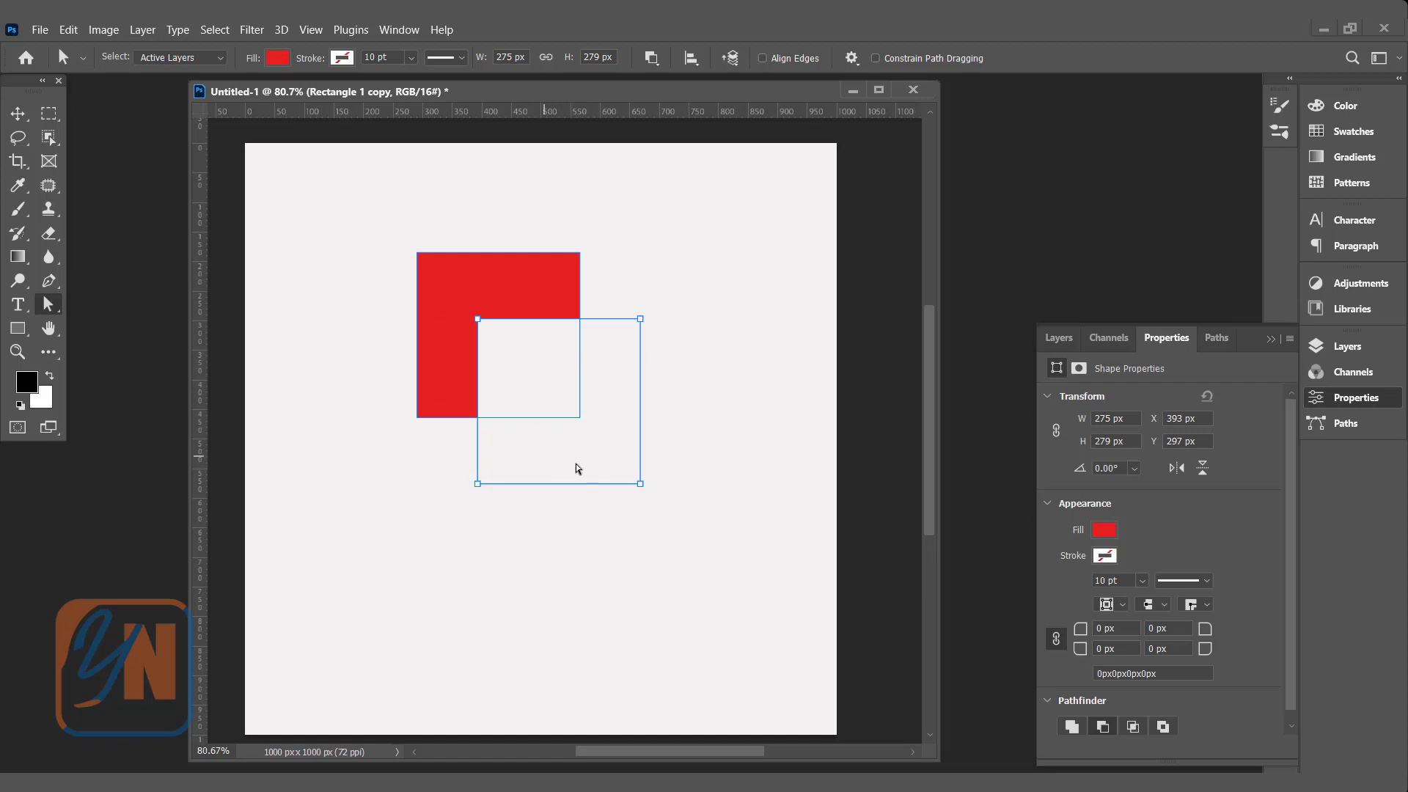
Step: Move the red square with the Path Selection tool so it overlaps the cutout's lower-right corner, at about X 500 px, Y 396 px
{"action": "right_click", "coordinate": [49, 304]}
{"action": "left_click", "coordinate": [113, 303]}
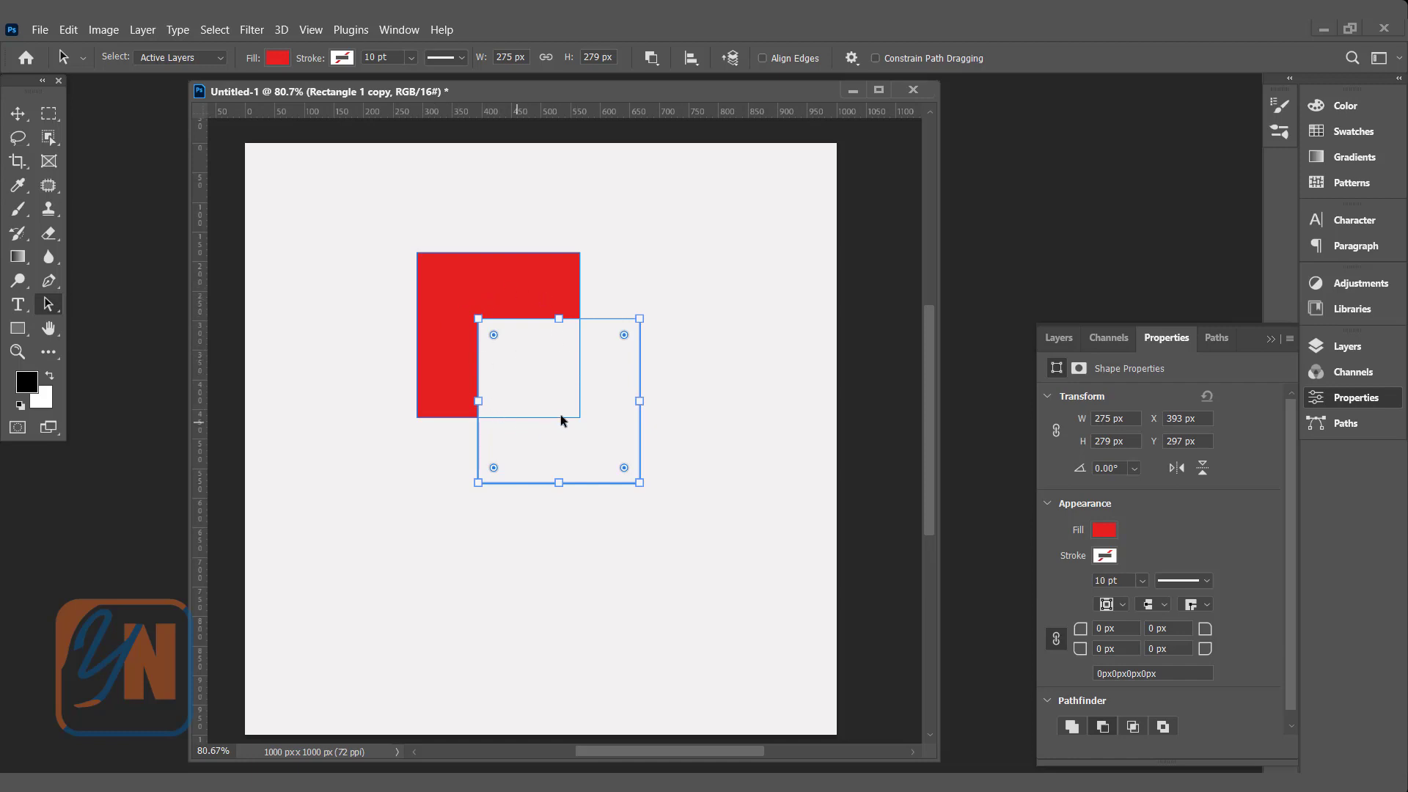
{"action": "left_click_drag", "start_coordinate": [483, 281], "coordinate": [450, 316]}
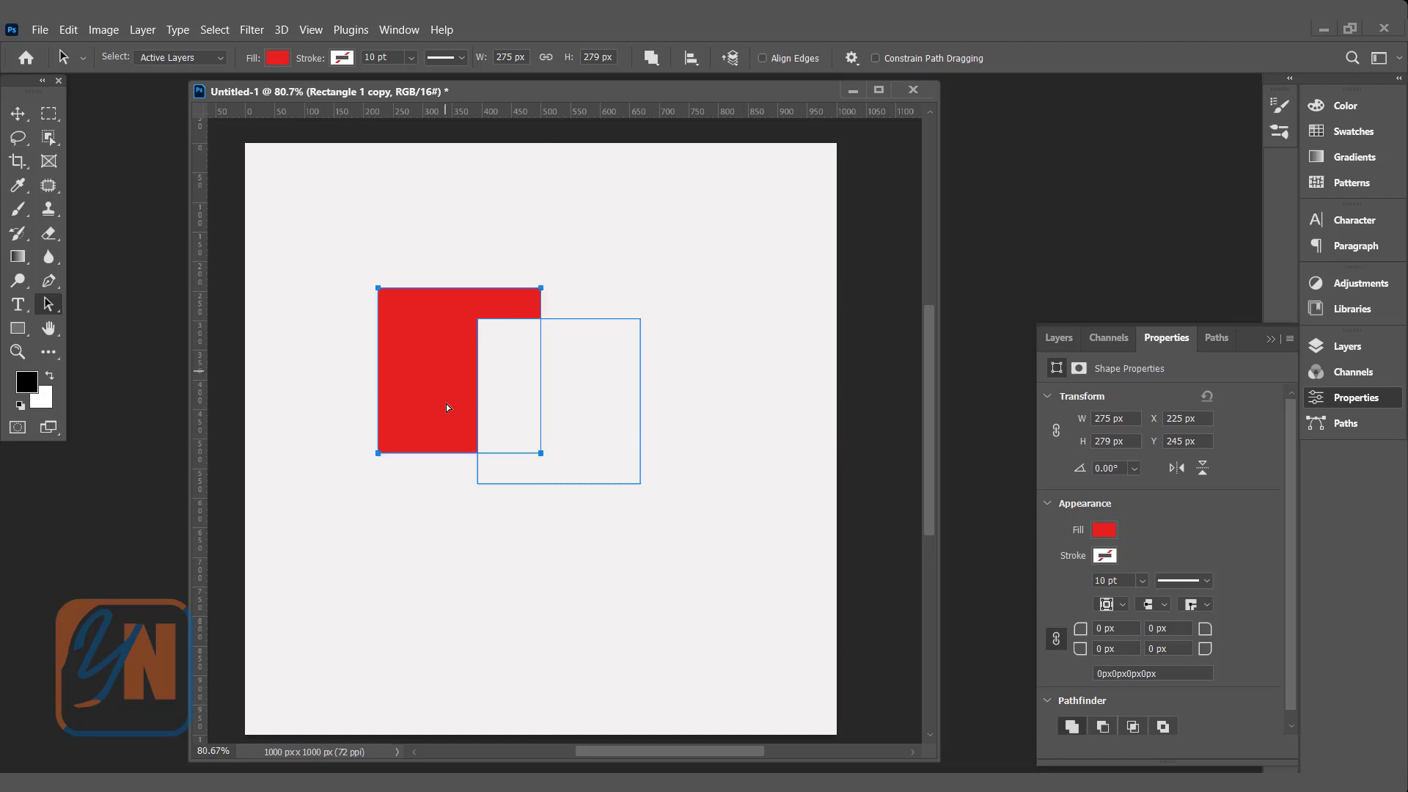
{"action": "left_click_drag", "start_coordinate": [446, 403], "coordinate": [658, 483]}
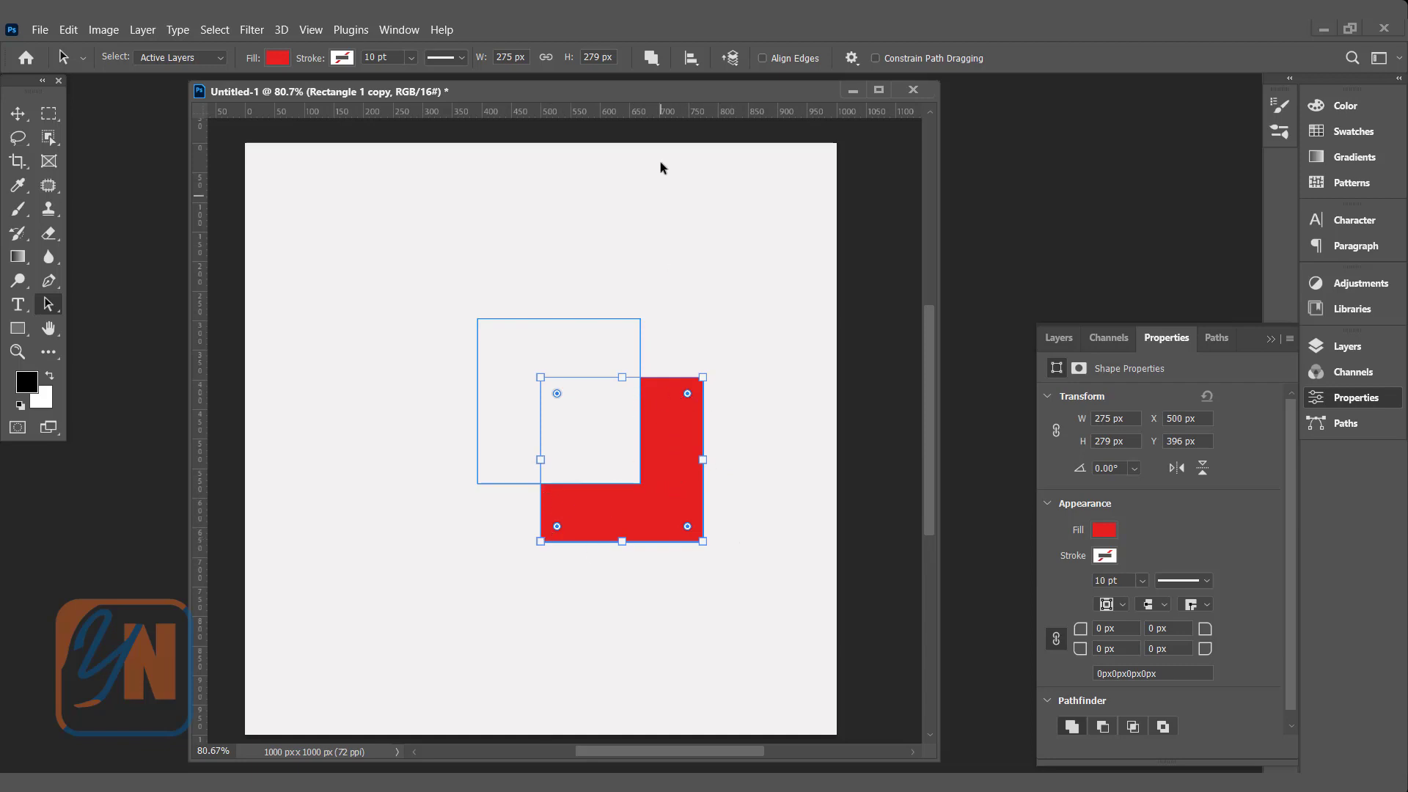
Step: Merge the shape components into a single L-shaped path, accepting the conversion of the live shape to a regular path
{"action": "left_click", "coordinate": [650, 64]}
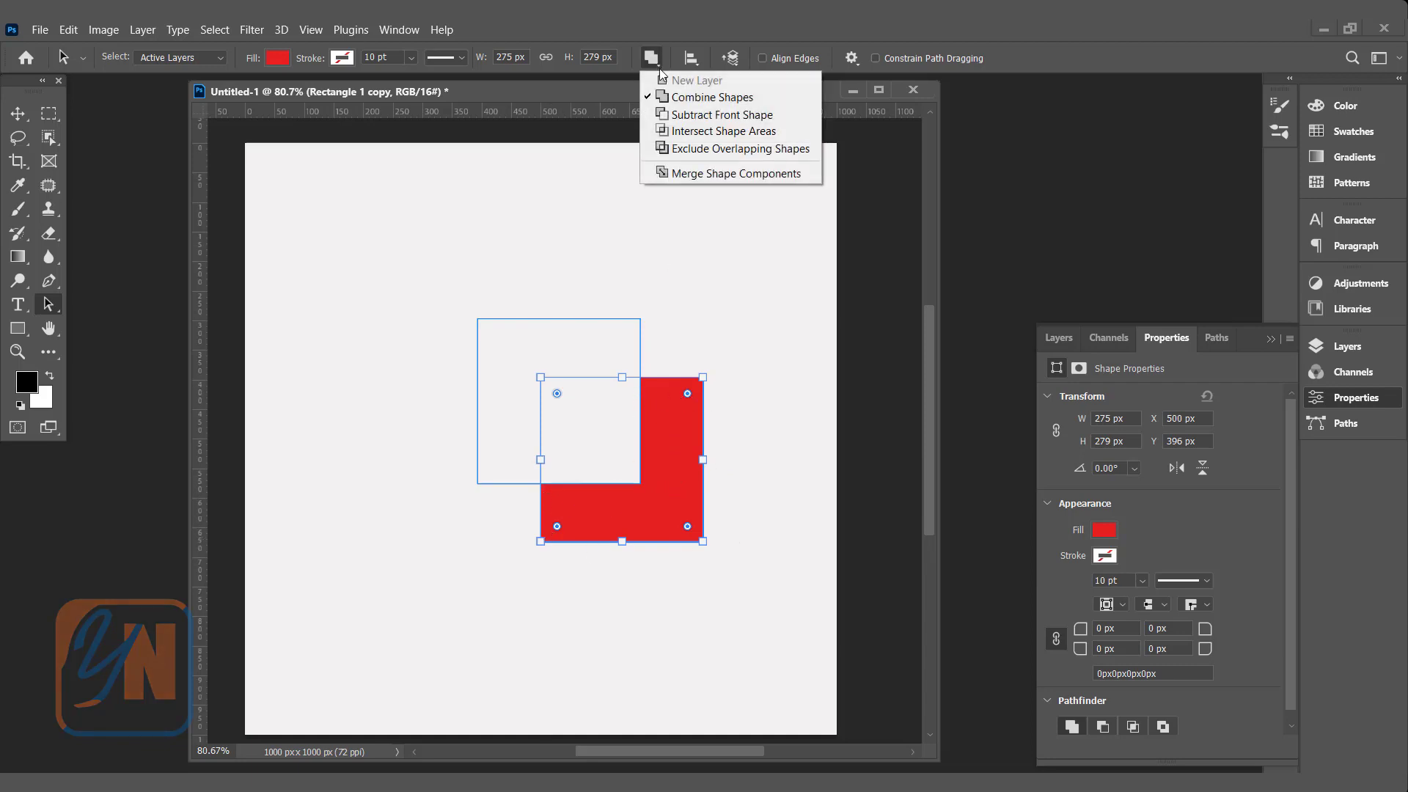
{"action": "left_click", "coordinate": [698, 173]}
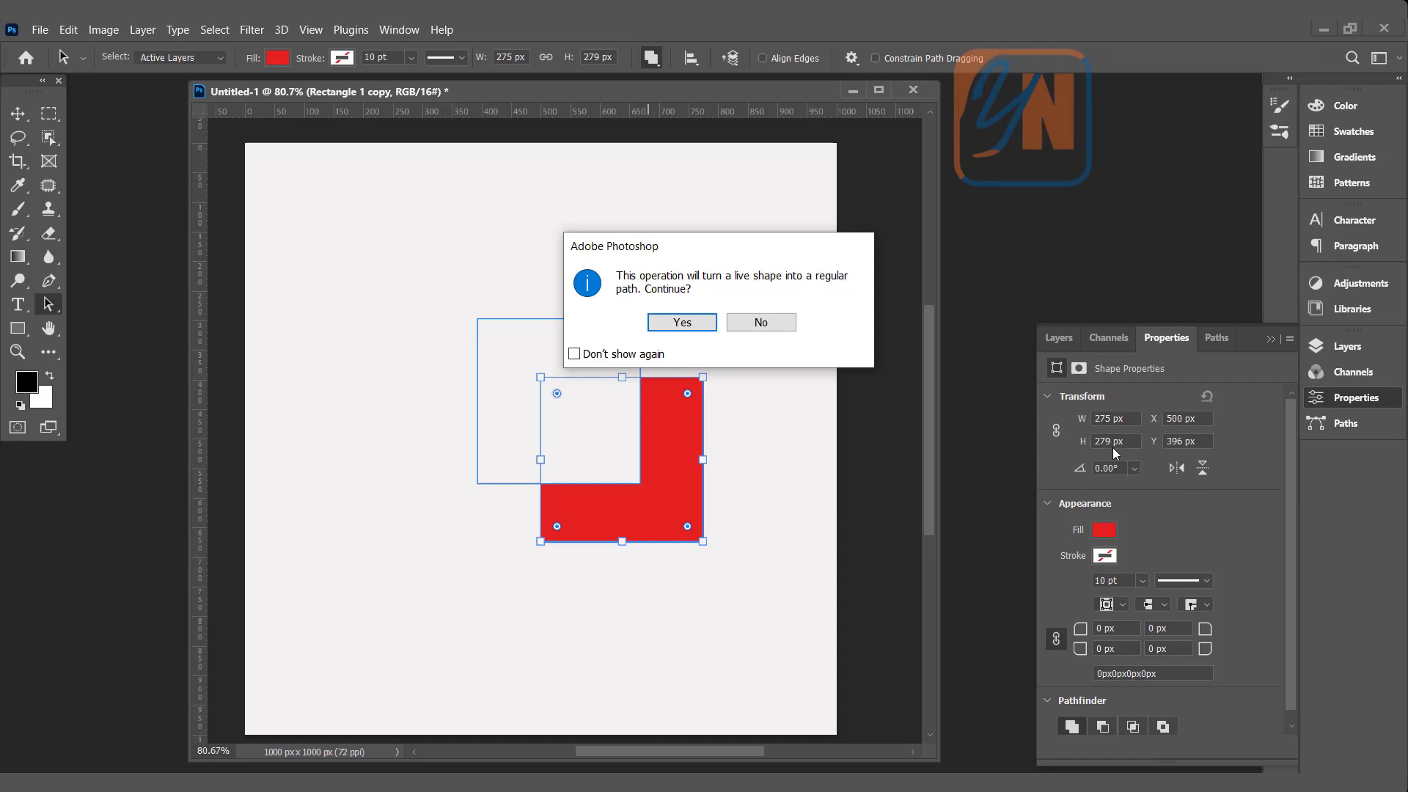
{"action": "left_click", "coordinate": [681, 323]}
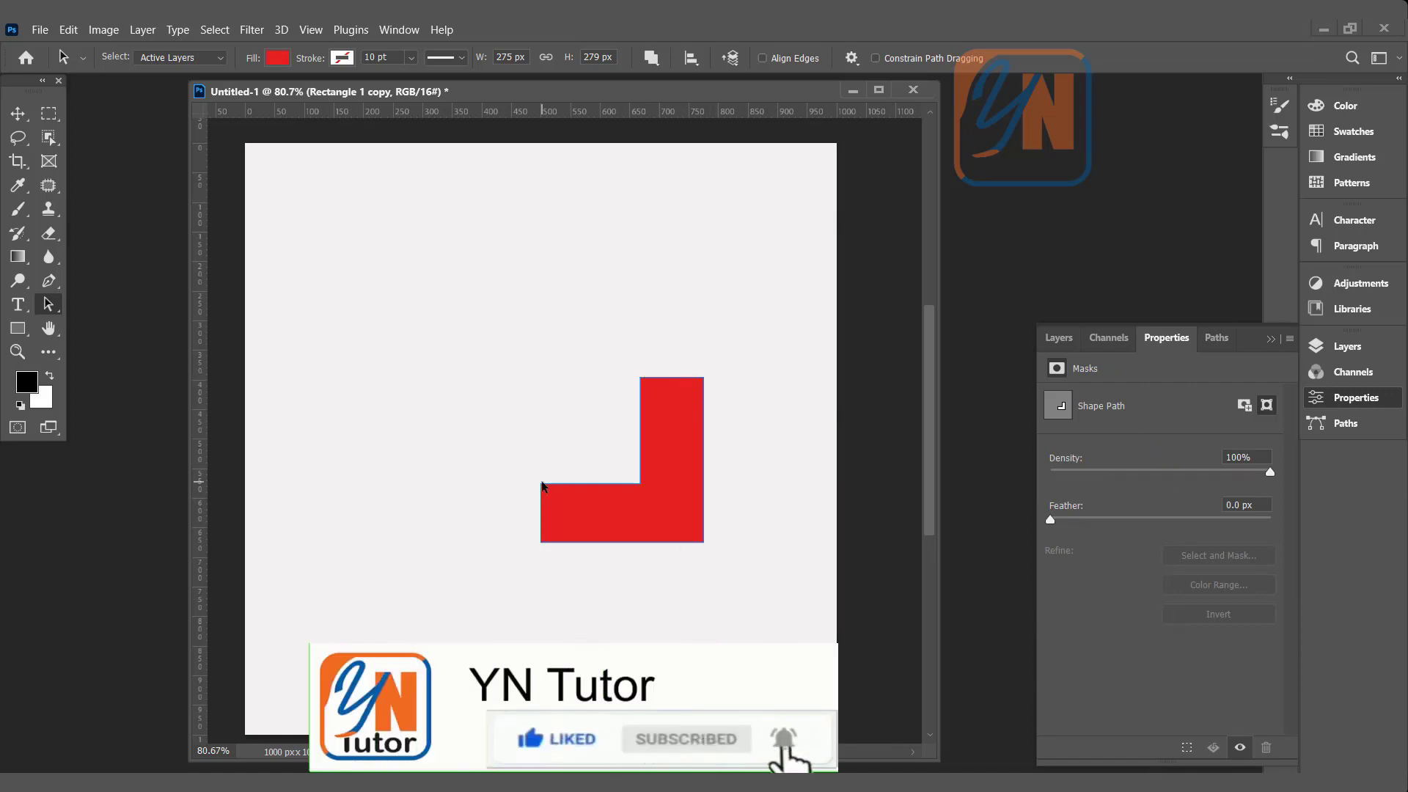
Step: With the Direct Selection tool, pull the two corner points at the free end of the L-shape's horizontal arm outward
{"action": "right_click", "coordinate": [49, 304]}
{"action": "left_click", "coordinate": [118, 320]}
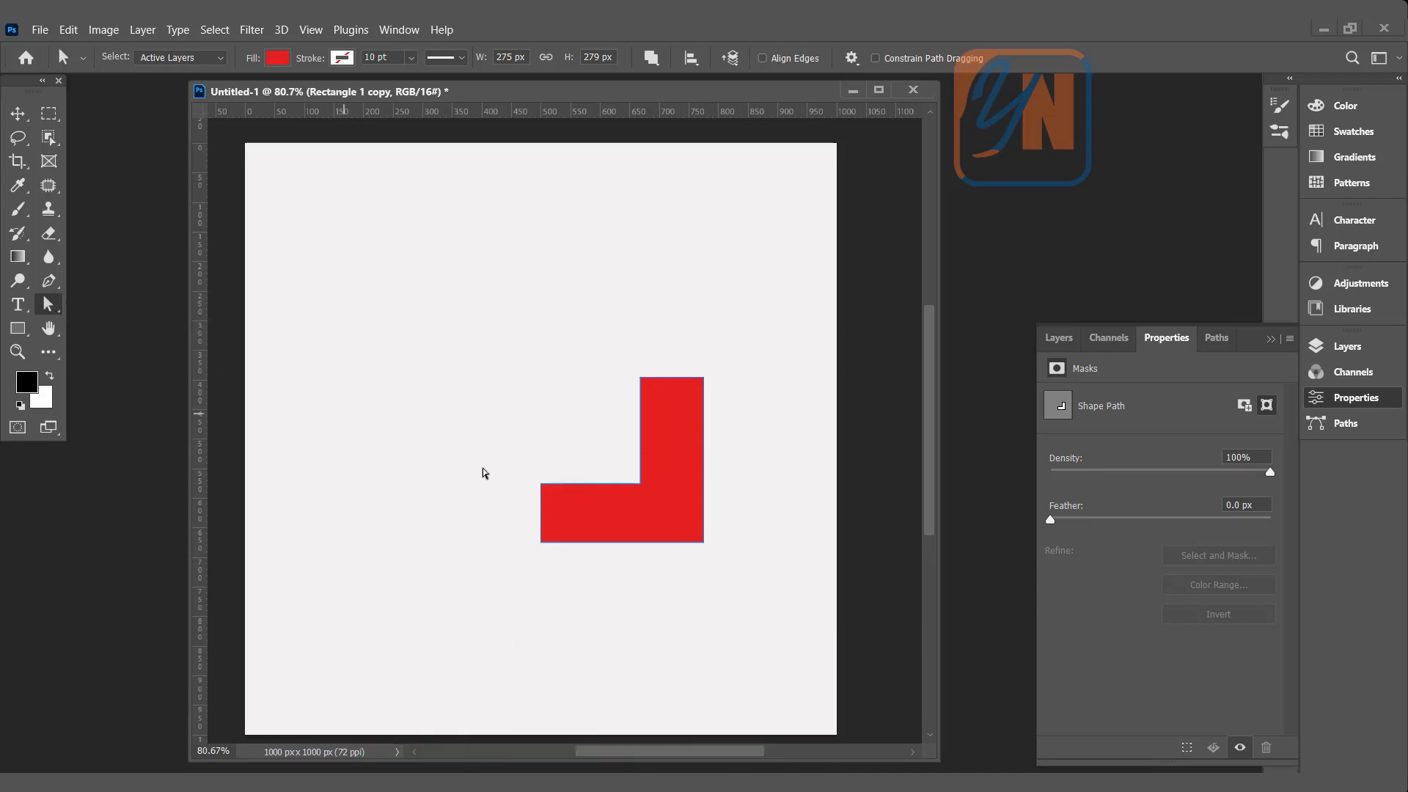
{"action": "left_click", "coordinate": [632, 492]}
{"action": "left_click", "coordinate": [542, 485]}
{"action": "left_click_drag", "start_coordinate": [541, 484], "coordinate": [494, 479]}
{"action": "mouse_move", "coordinate": [540, 542]}
{"action": "left_mouse_down"}
{"action": "mouse_move", "coordinate": [522, 539]}
{"action": "mouse_move", "coordinate": [522, 561]}
{"action": "left_mouse_up"}
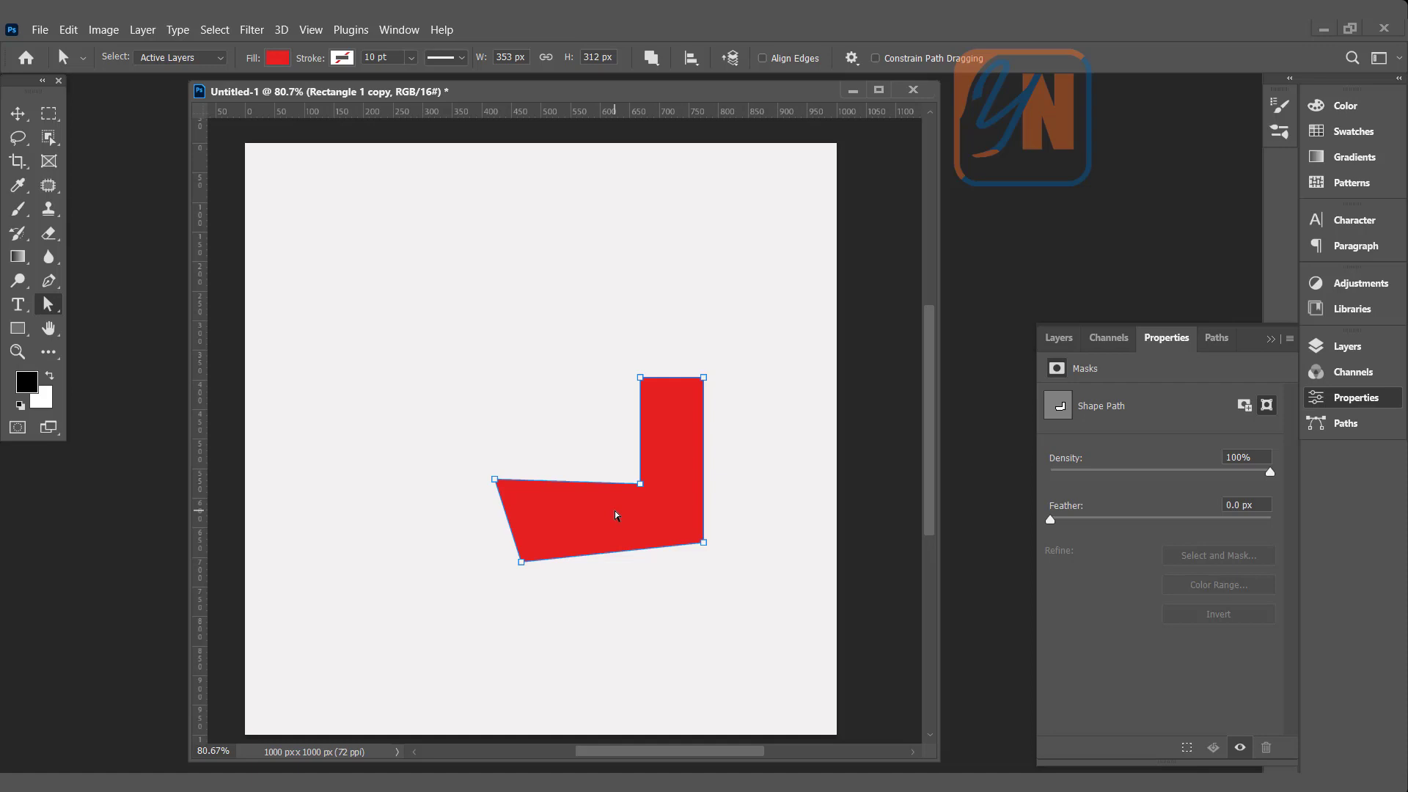
Step: Delete the distorted red shape and draw a black rectangle about 240 by 268 px in the upper-left part of the canvas
{"action": "key", "text": "Delete"}
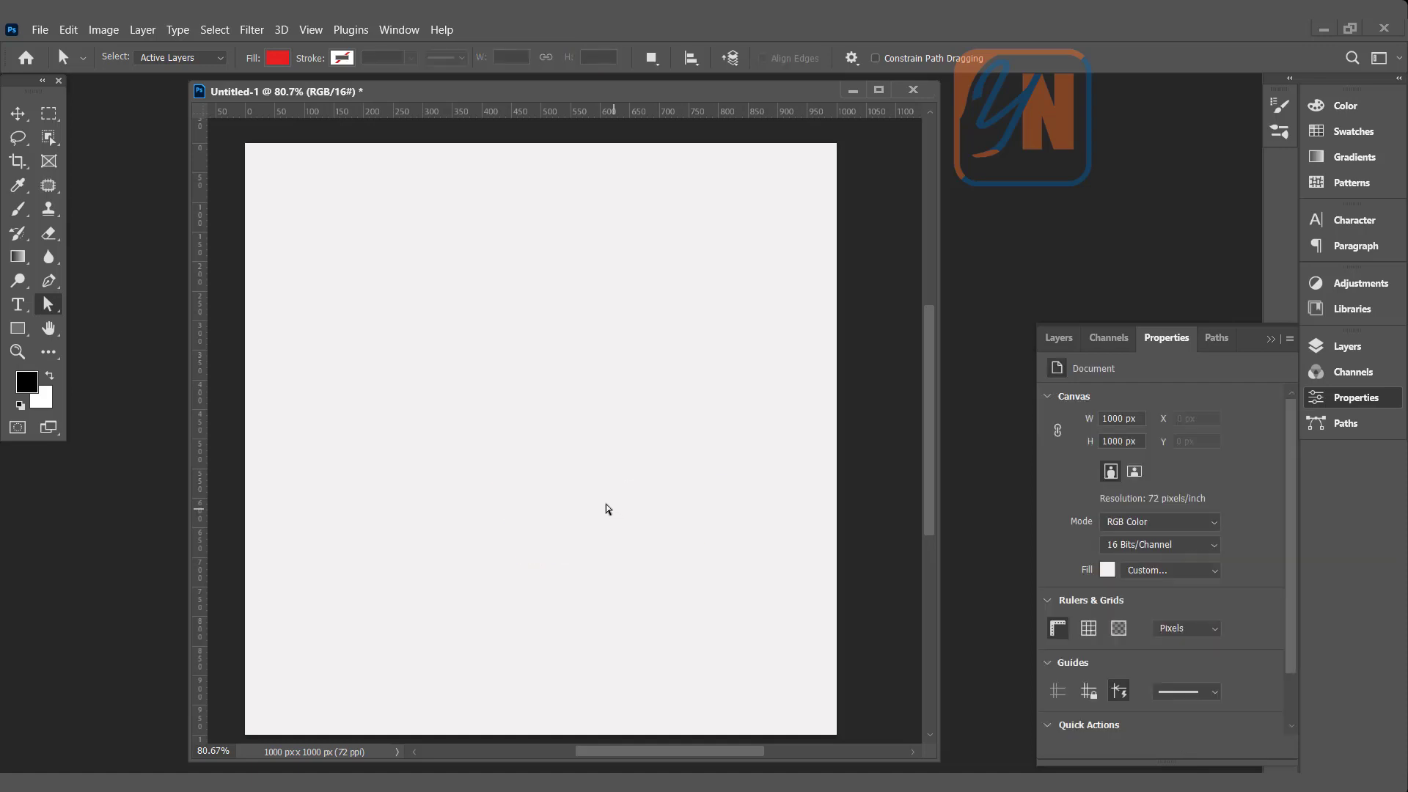
{"action": "left_click", "coordinate": [18, 328]}
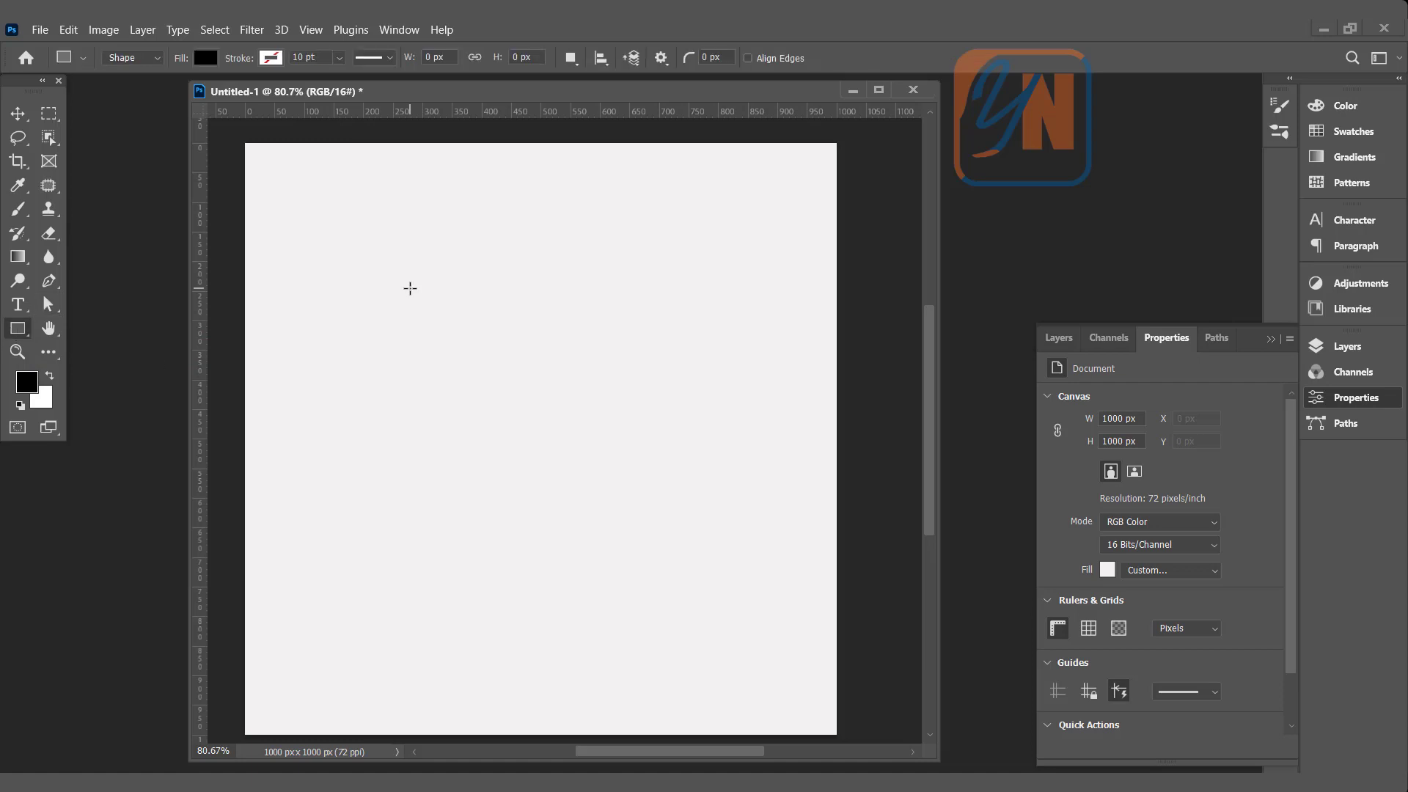
{"action": "left_click_drag", "start_coordinate": [409, 287], "coordinate": [551, 444]}
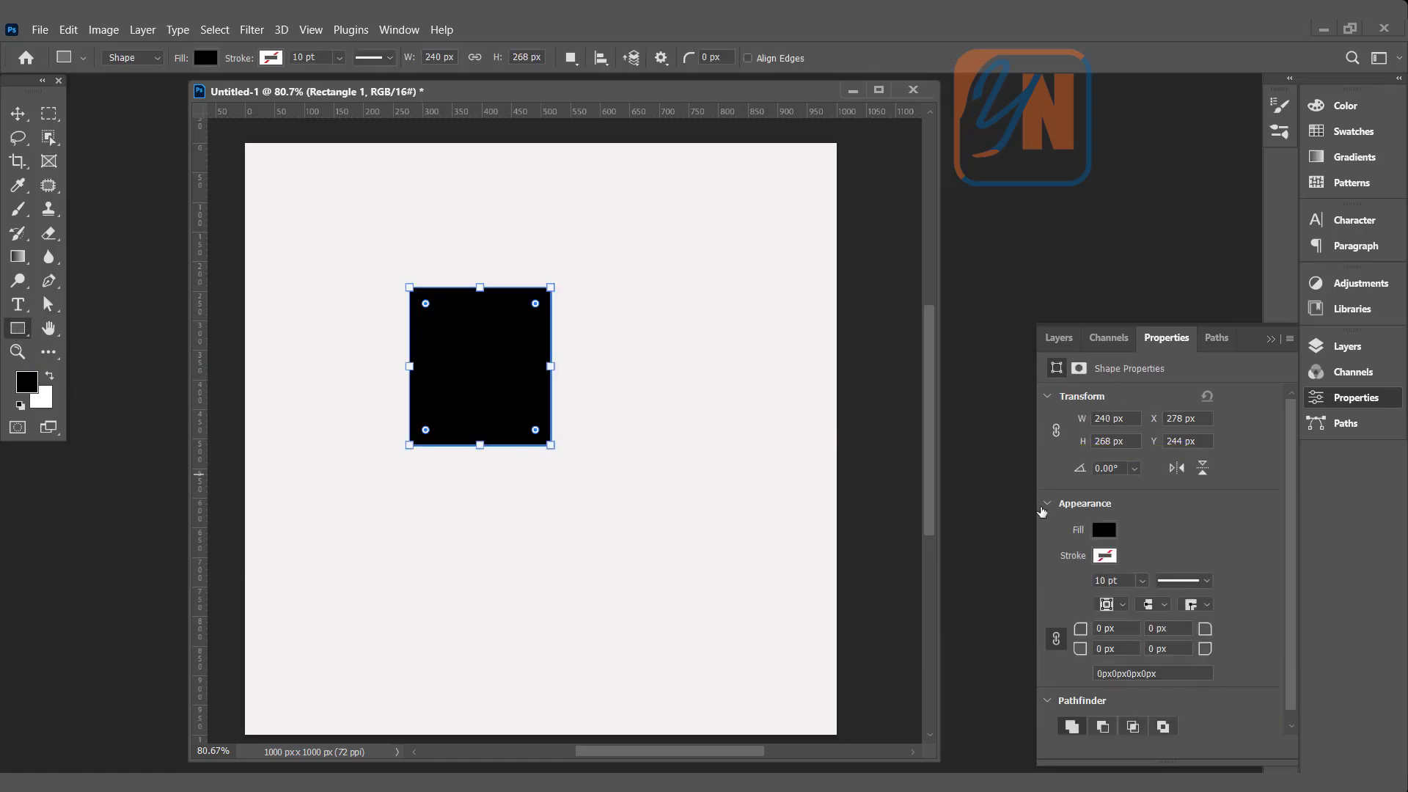
Step: Set the rectangle's width to 200 px and its height to 320 px
{"action": "double_click", "coordinate": [1105, 418]}
{"action": "type", "text": "200"}
{"action": "key", "text": "Tab"}
{"action": "type", "text": "320"}
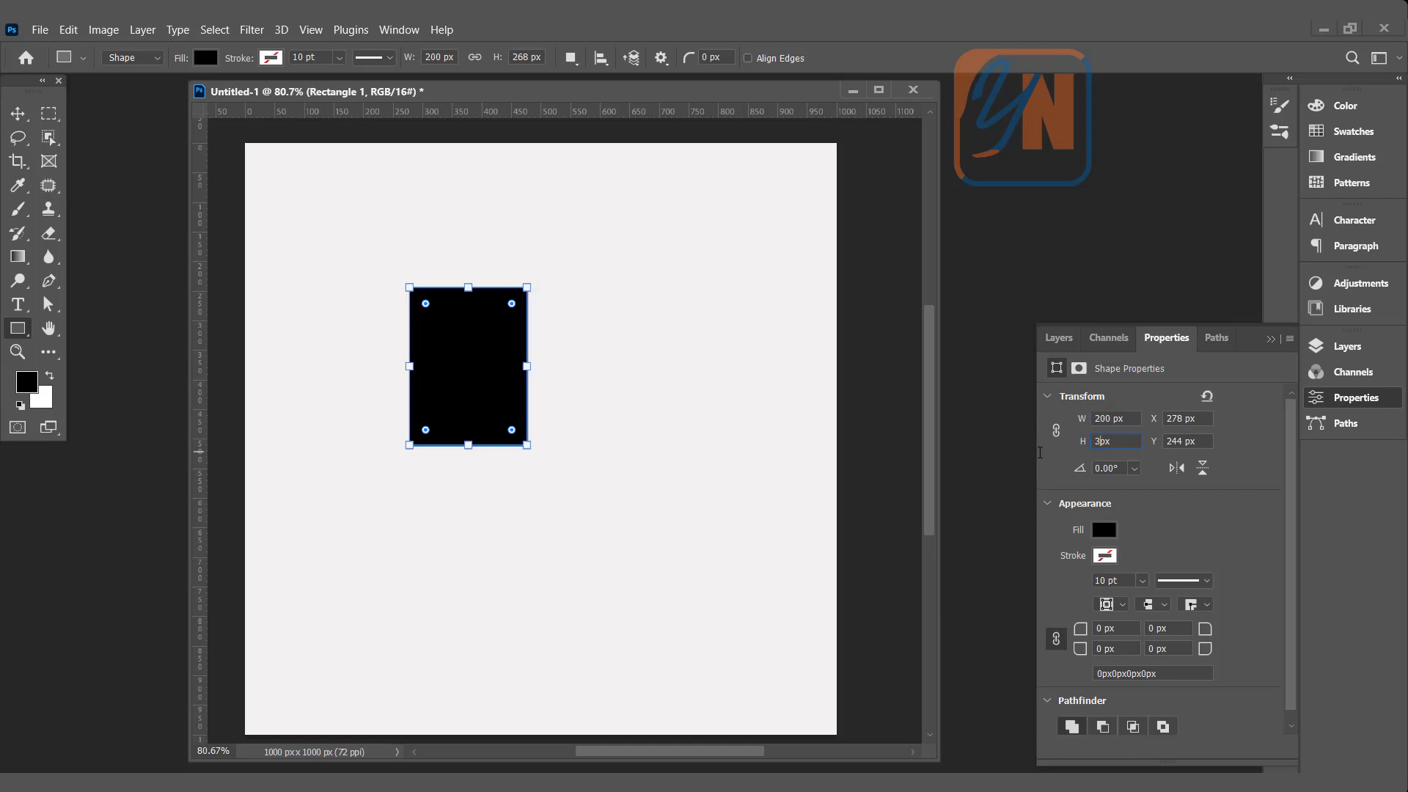
{"action": "key", "text": "Return"}
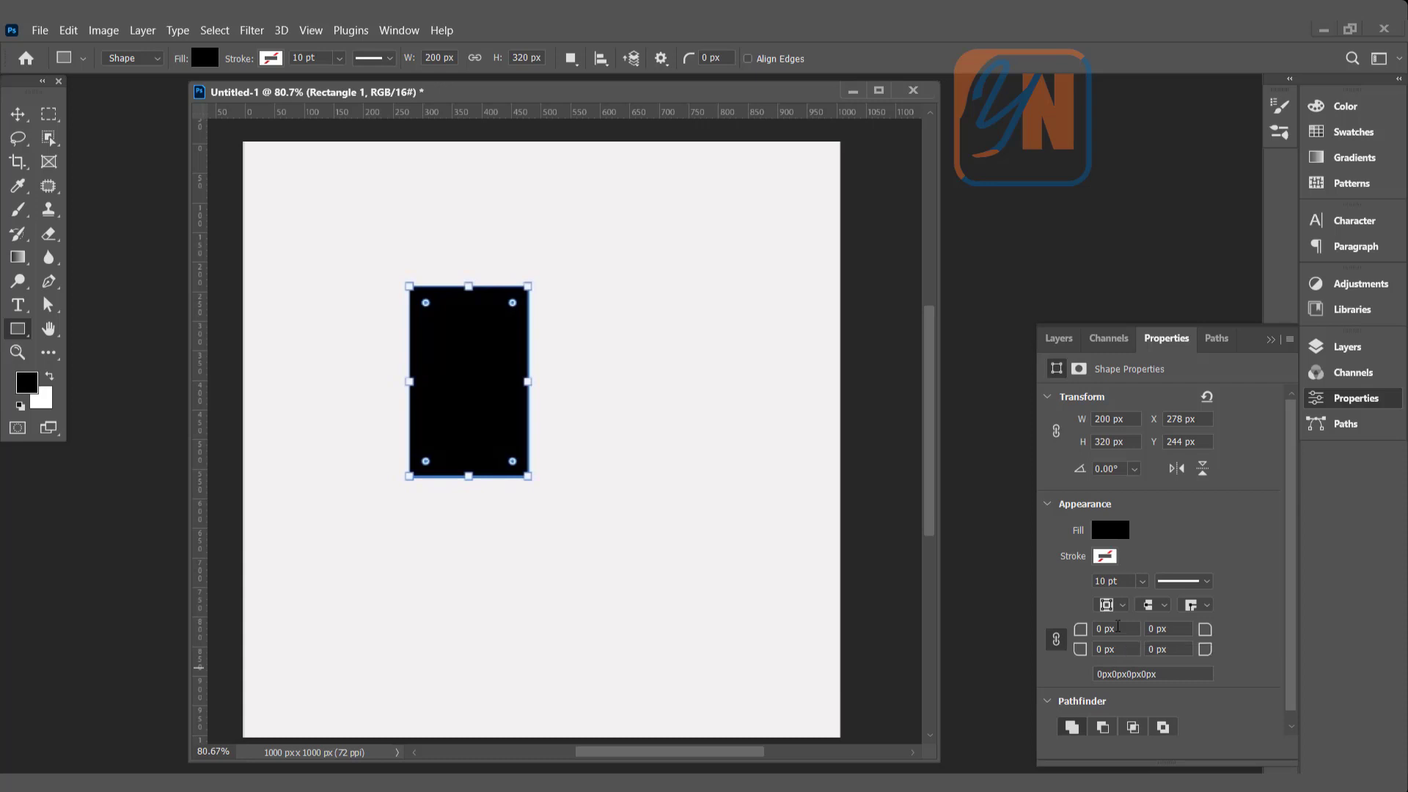
Step: Unlink the corner radii and set both of the rectangle's top corners to 100 px
{"action": "left_click", "coordinate": [1057, 642]}
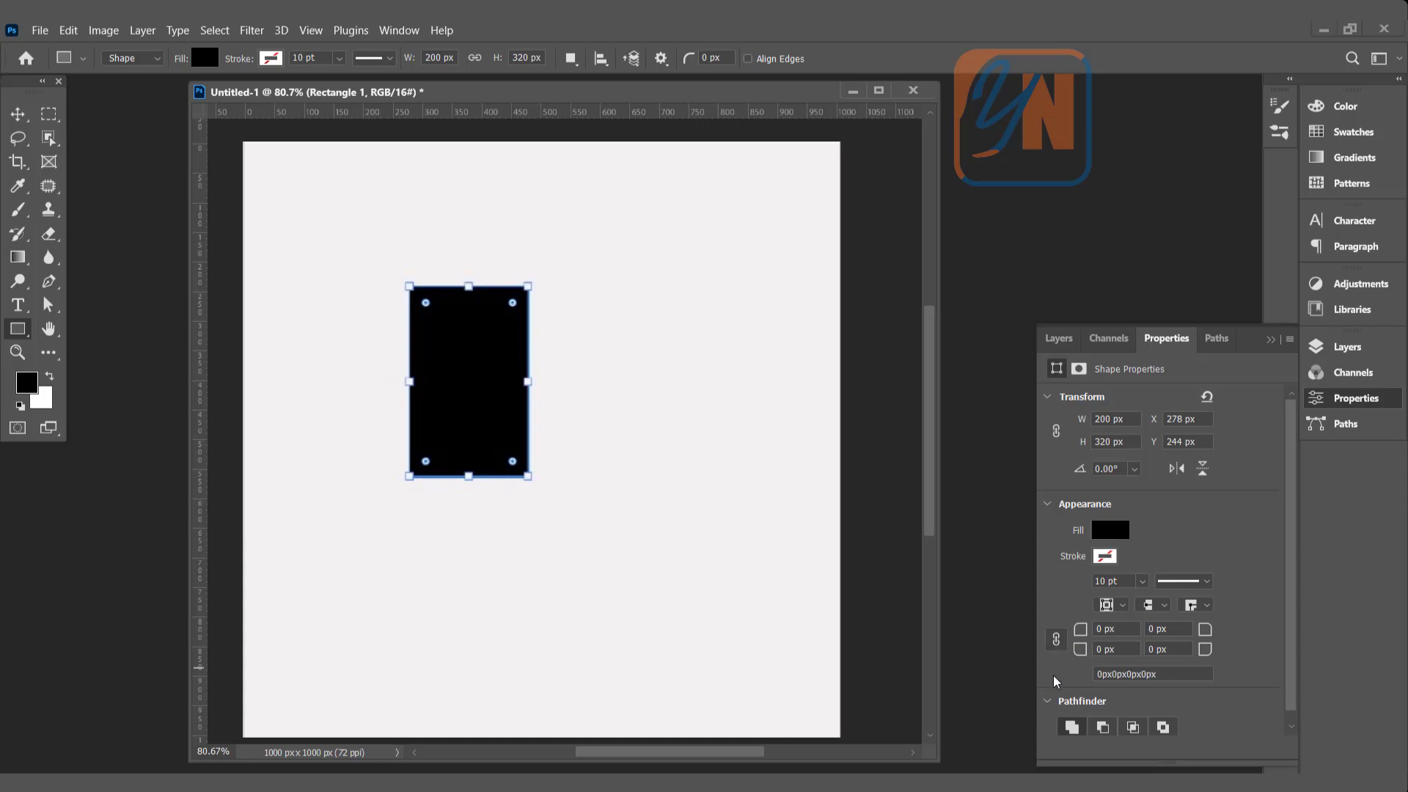
{"action": "type", "text": "100"}
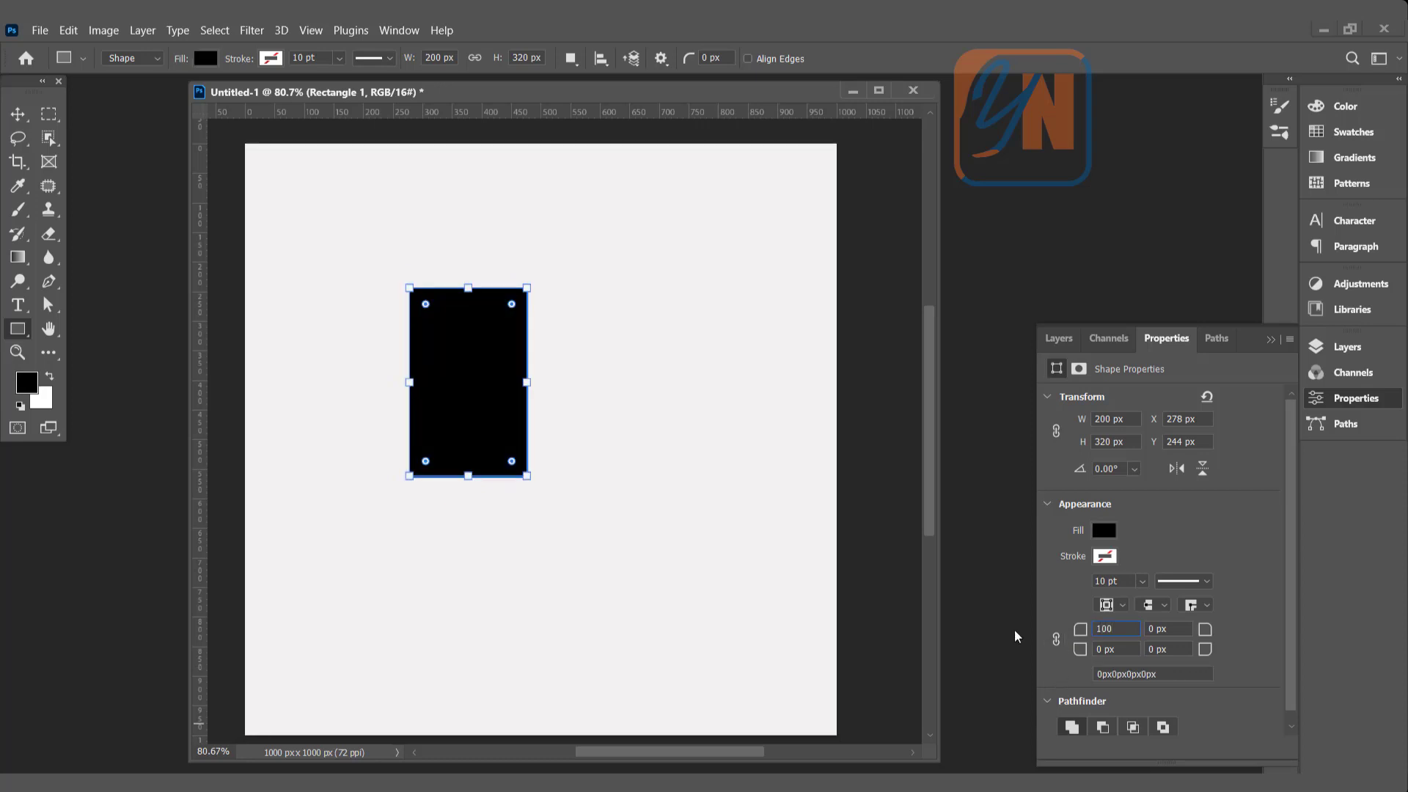
{"action": "left_click", "coordinate": [1165, 635]}
{"action": "type", "text": "100"}
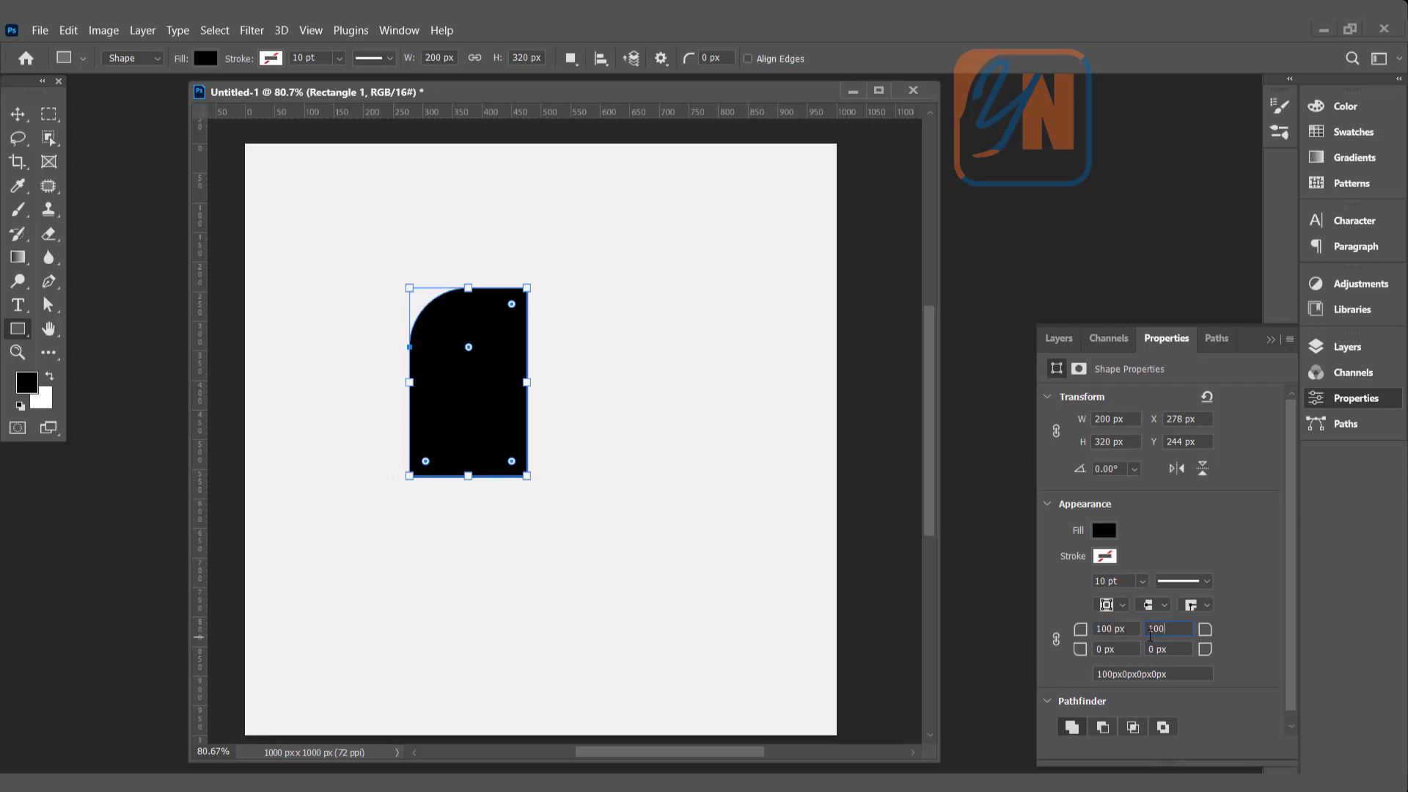
{"action": "key", "text": "Return"}
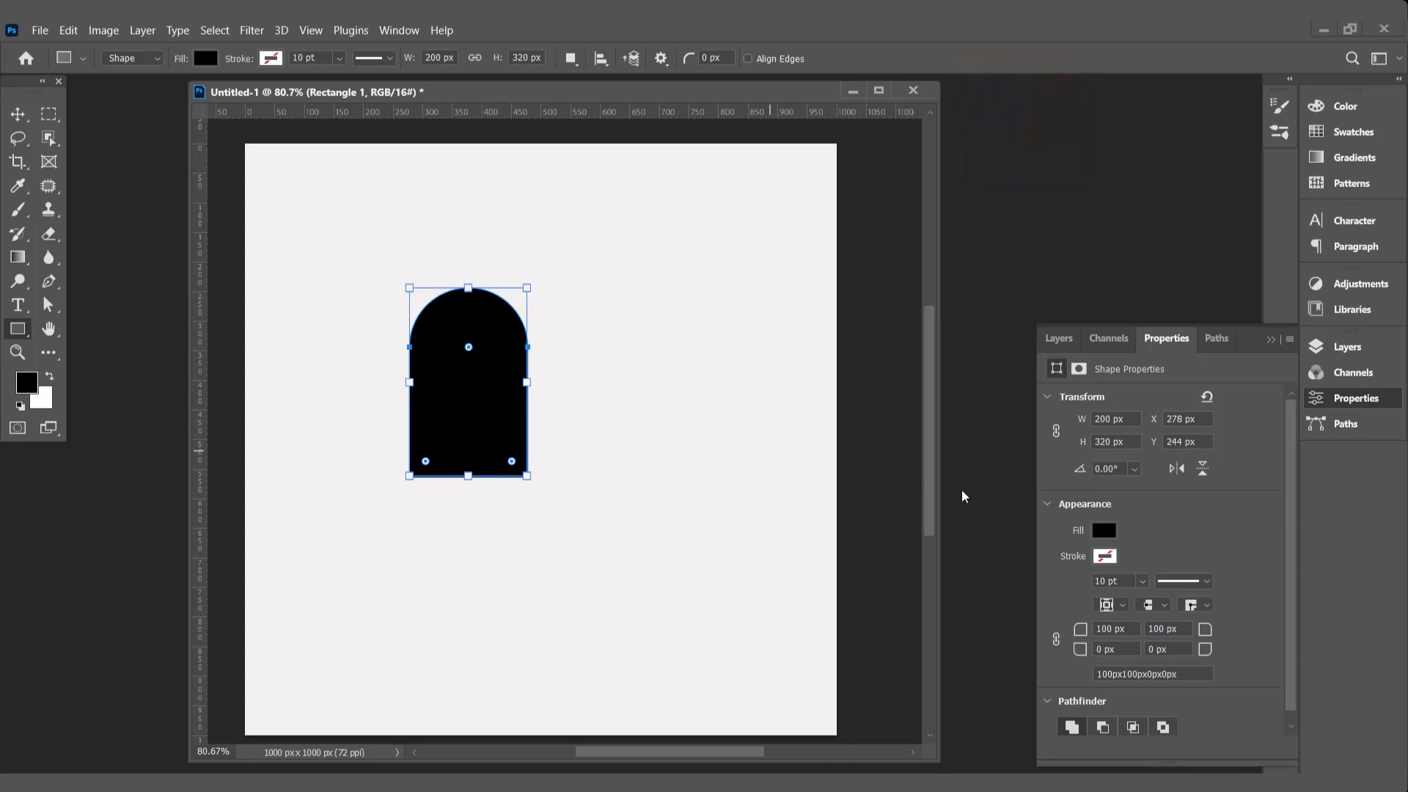
Step: Fill the rounded-top shape with the recently used red
{"action": "left_click", "coordinate": [1098, 530]}
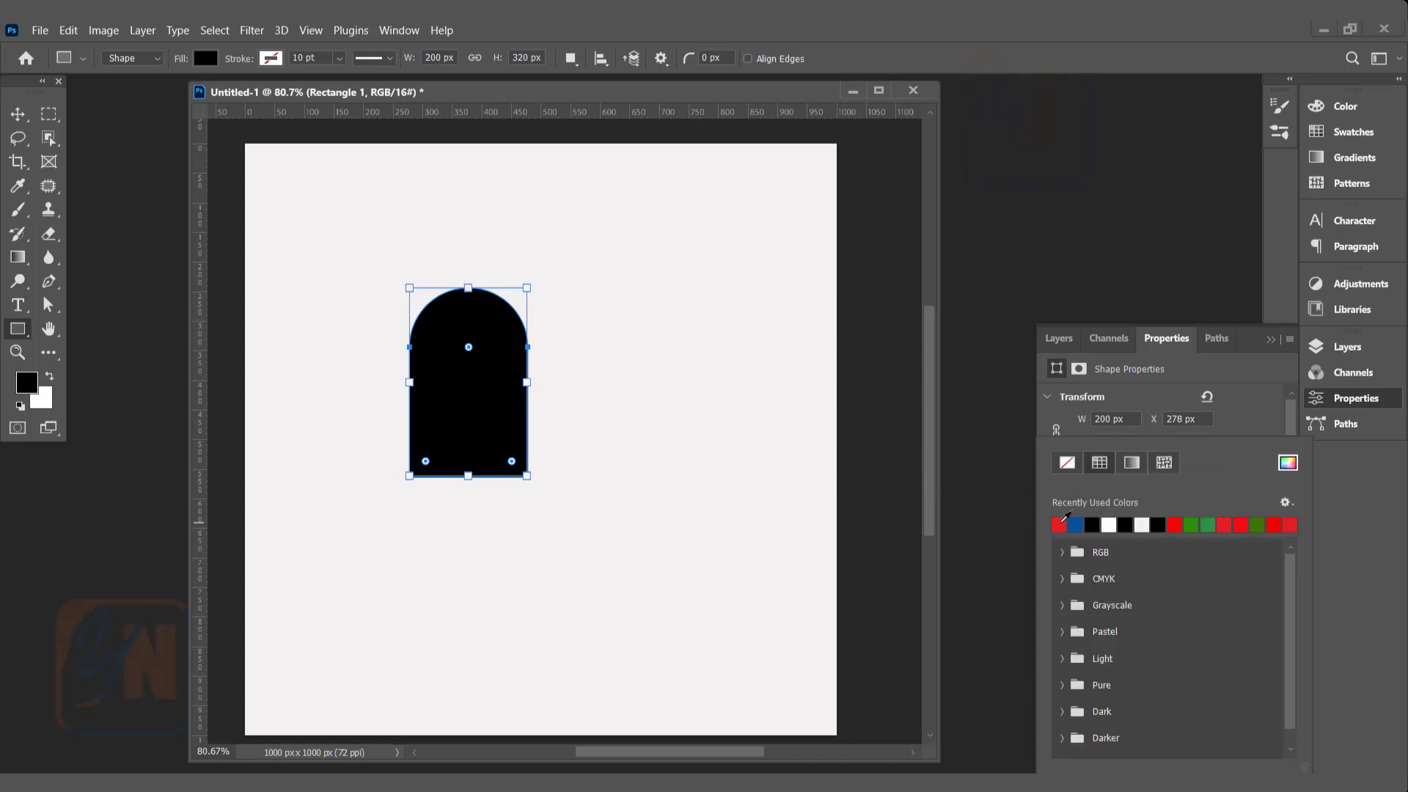
{"action": "left_click", "coordinate": [1059, 524]}
{"action": "left_click", "coordinate": [671, 428]}
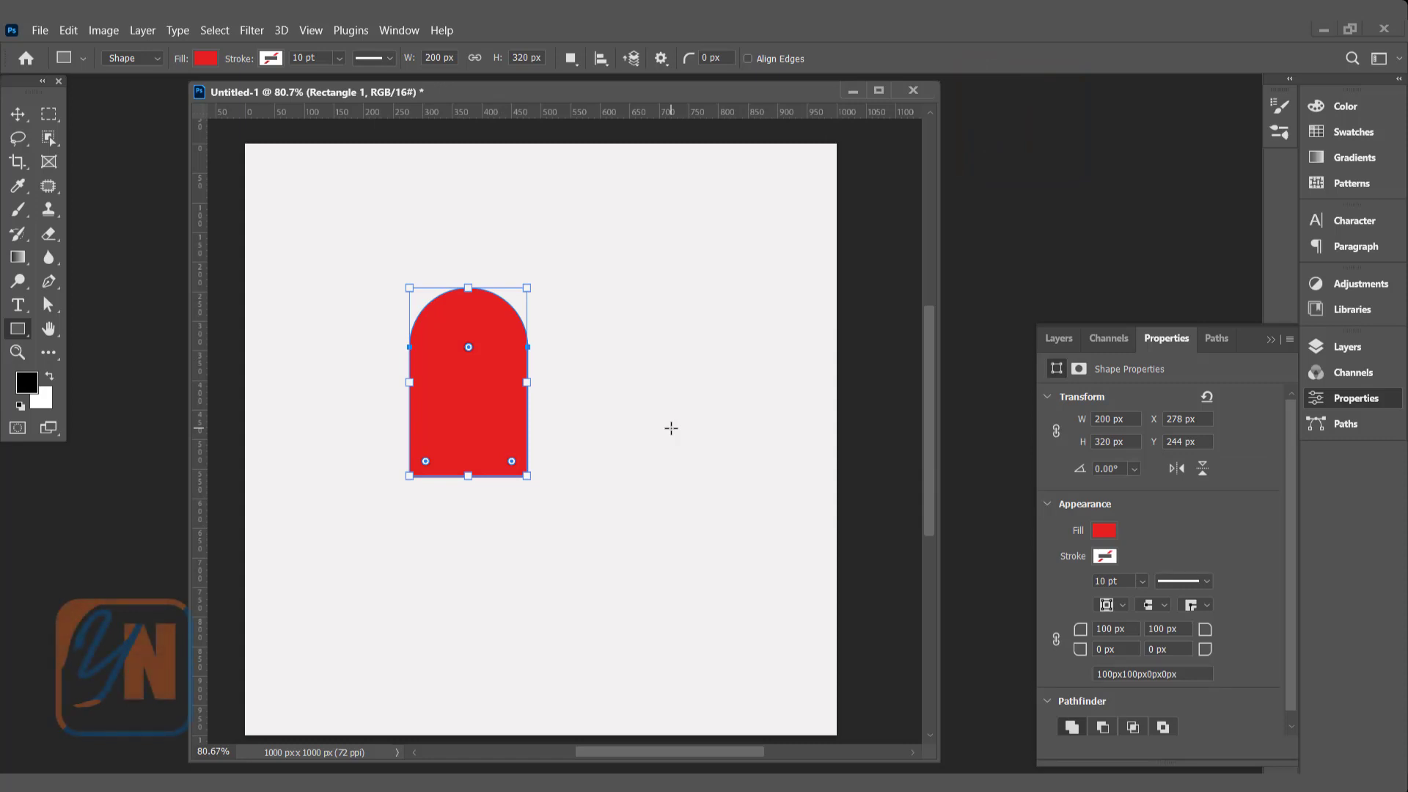
{"action": "left_click", "coordinate": [671, 428]}
{"action": "left_click_drag", "start_coordinate": [704, 189], "coordinate": [719, 213]}
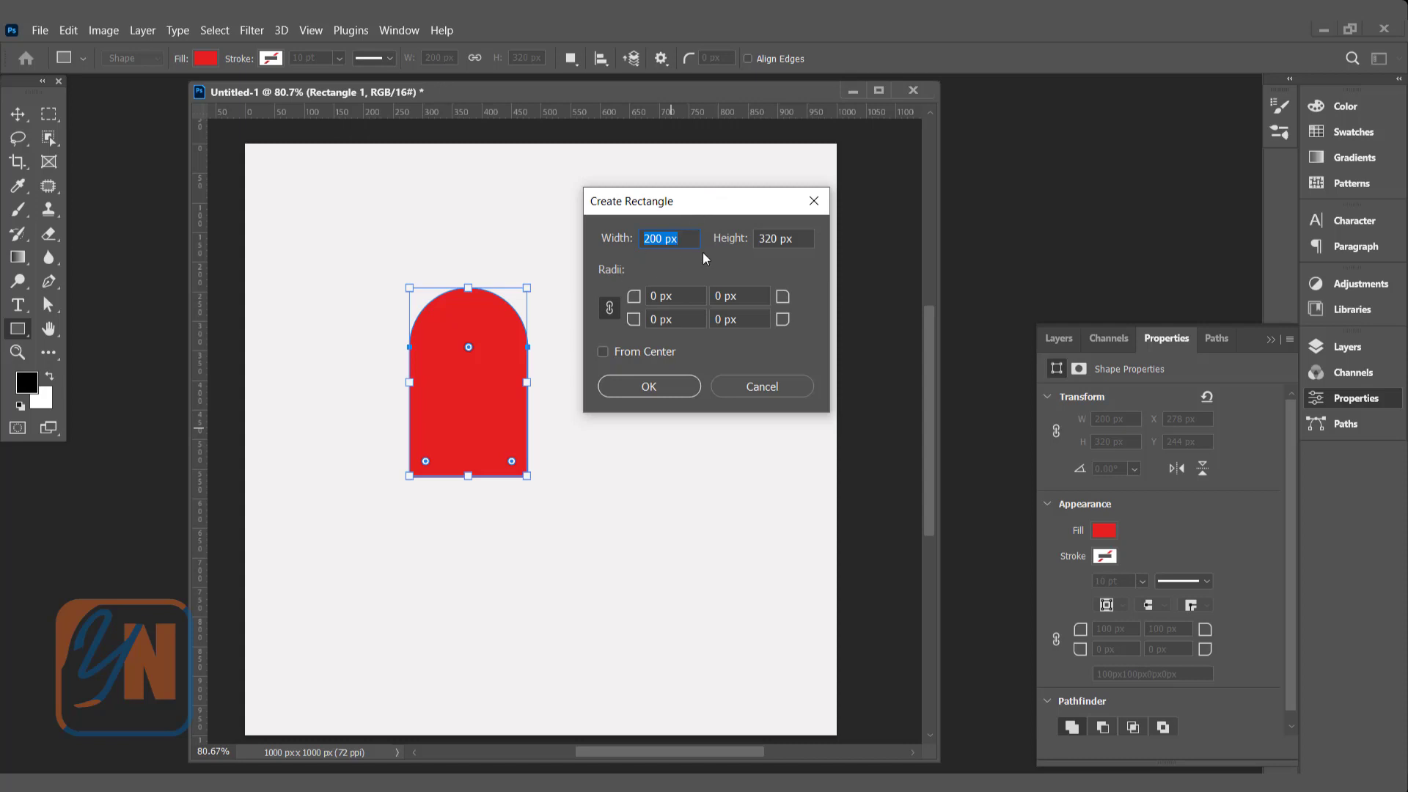
{"action": "left_click", "coordinate": [664, 387]}
{"action": "key", "text": "ctrl+z"}
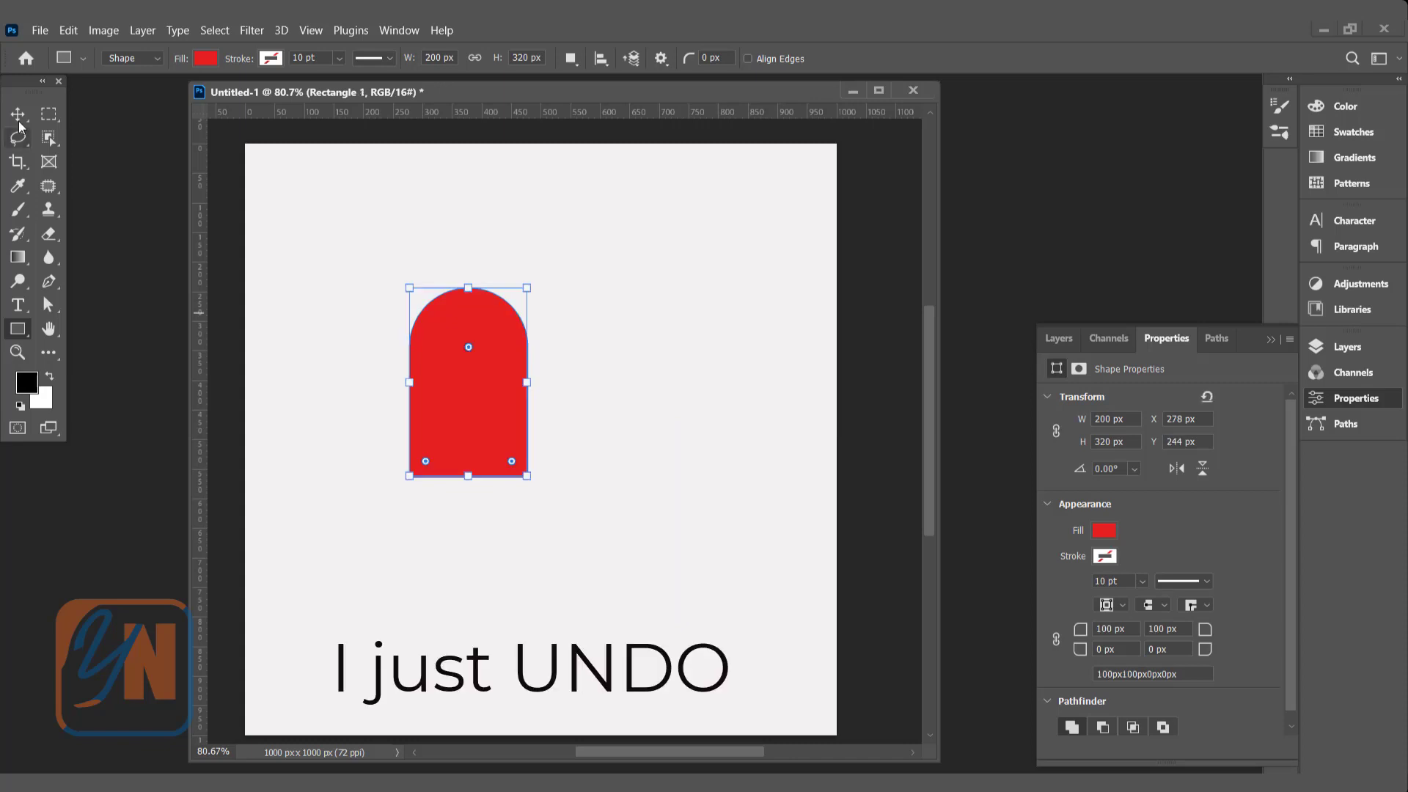
Step: Move the red shape to about X 200 px and place a duplicate beside it at about X 455 px
{"action": "left_click", "coordinate": [18, 114]}
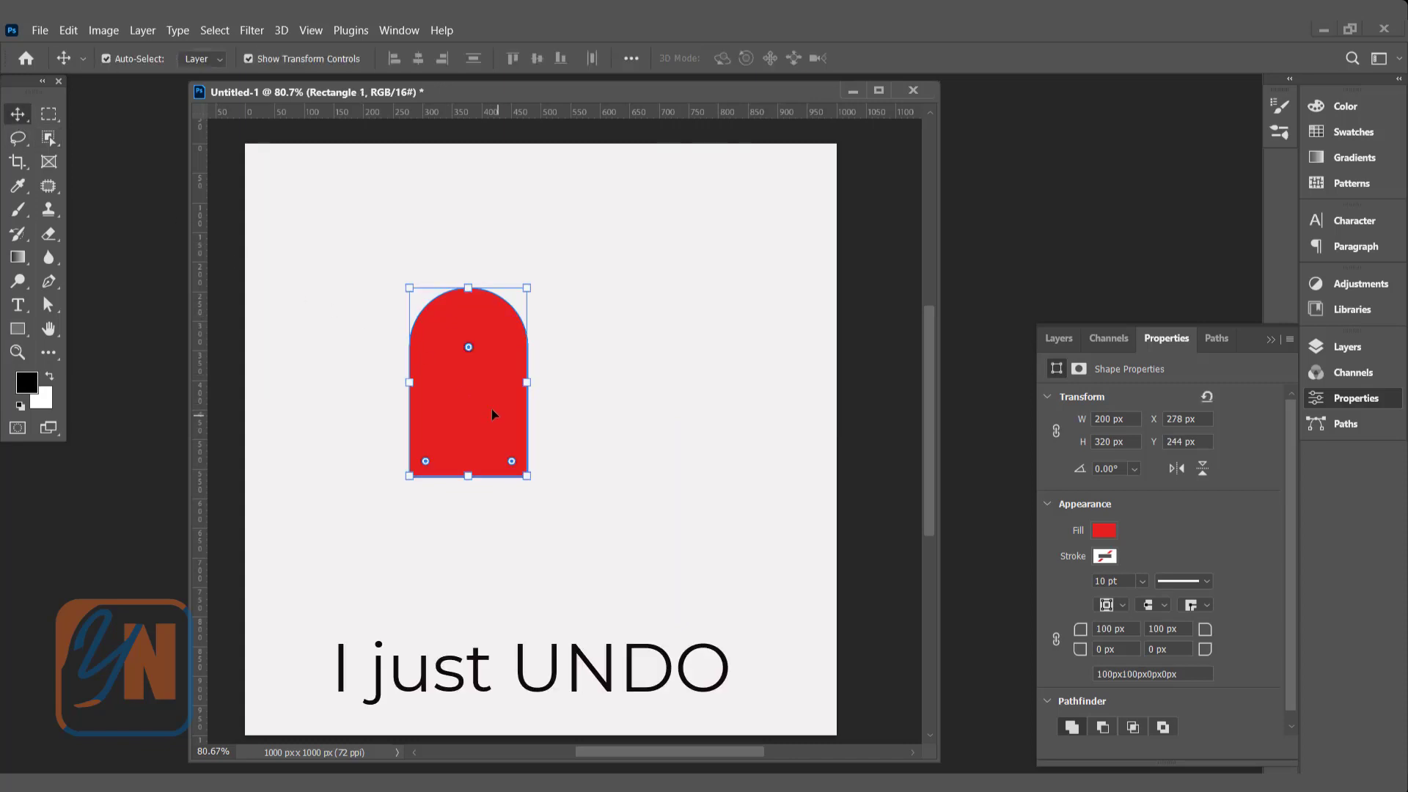
{"action": "left_click_drag", "start_coordinate": [490, 319], "coordinate": [444, 319]}
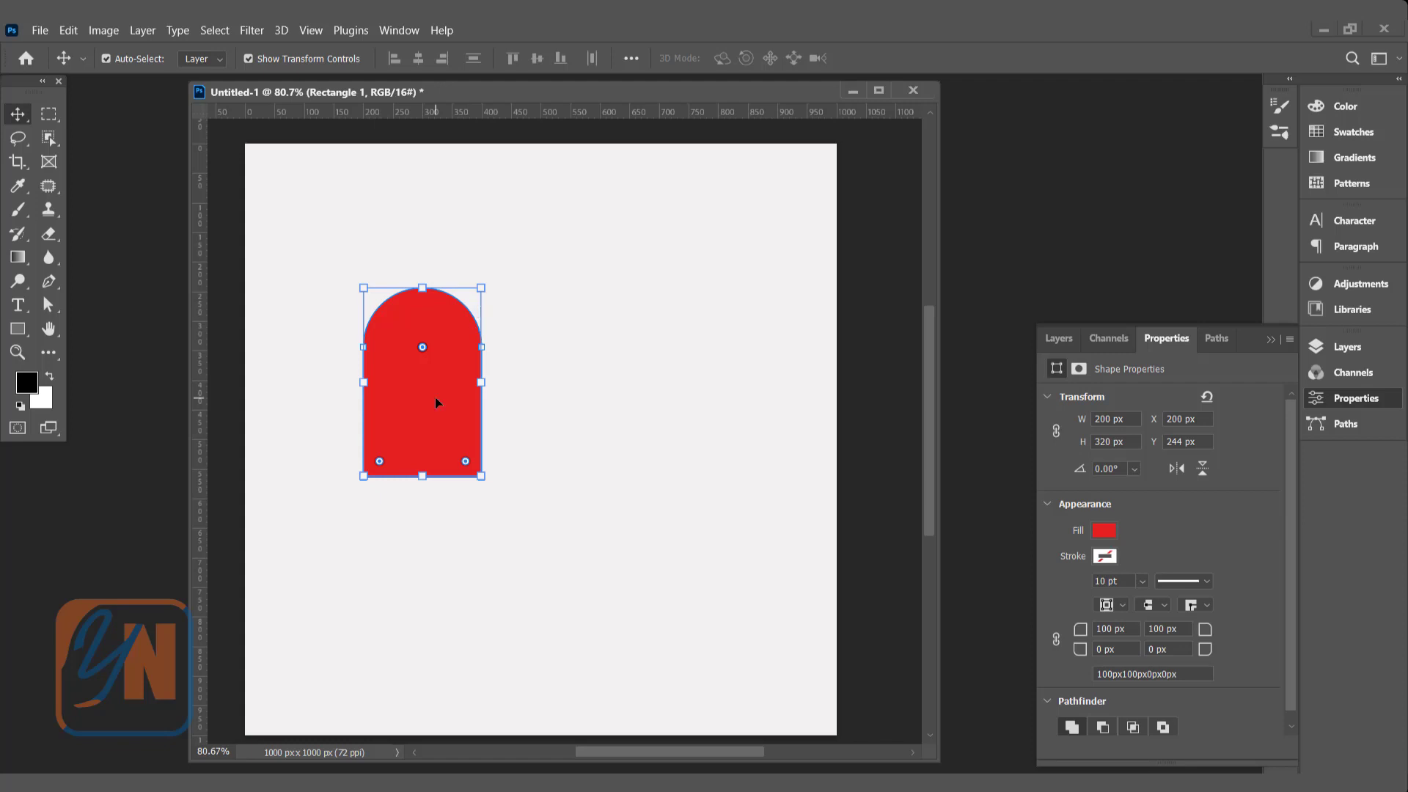
{"action": "left_click_drag", "start_coordinate": [423, 404], "coordinate": [565, 397]}
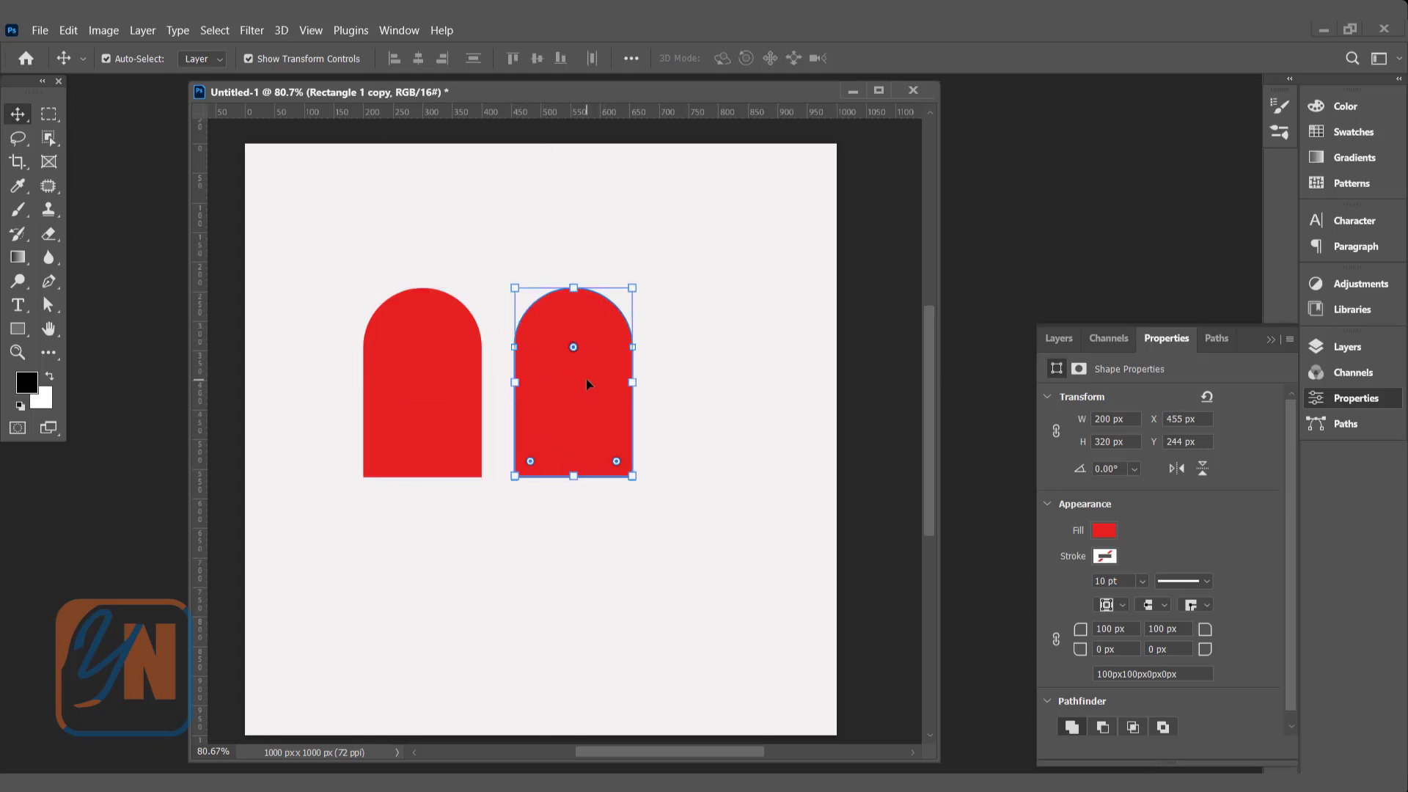
Step: Rotate the duplicate shape to 90°
{"action": "left_click", "coordinate": [1108, 468]}
{"action": "type", "text": "90"}
{"action": "key", "text": "Return"}
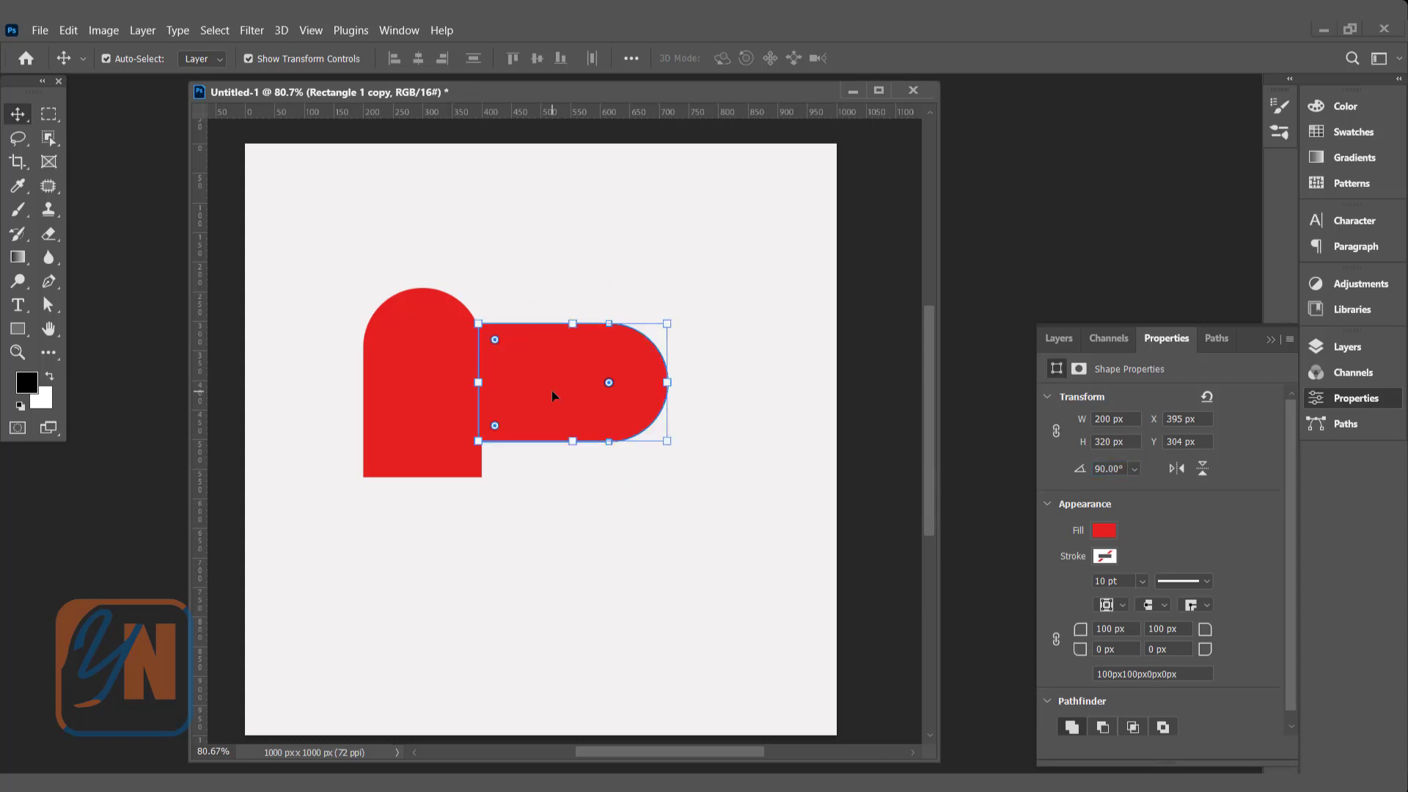
Step: Select both red shapes and align their left edges and bottom edges
{"action": "left_click_drag", "start_coordinate": [562, 522], "coordinate": [416, 414]}
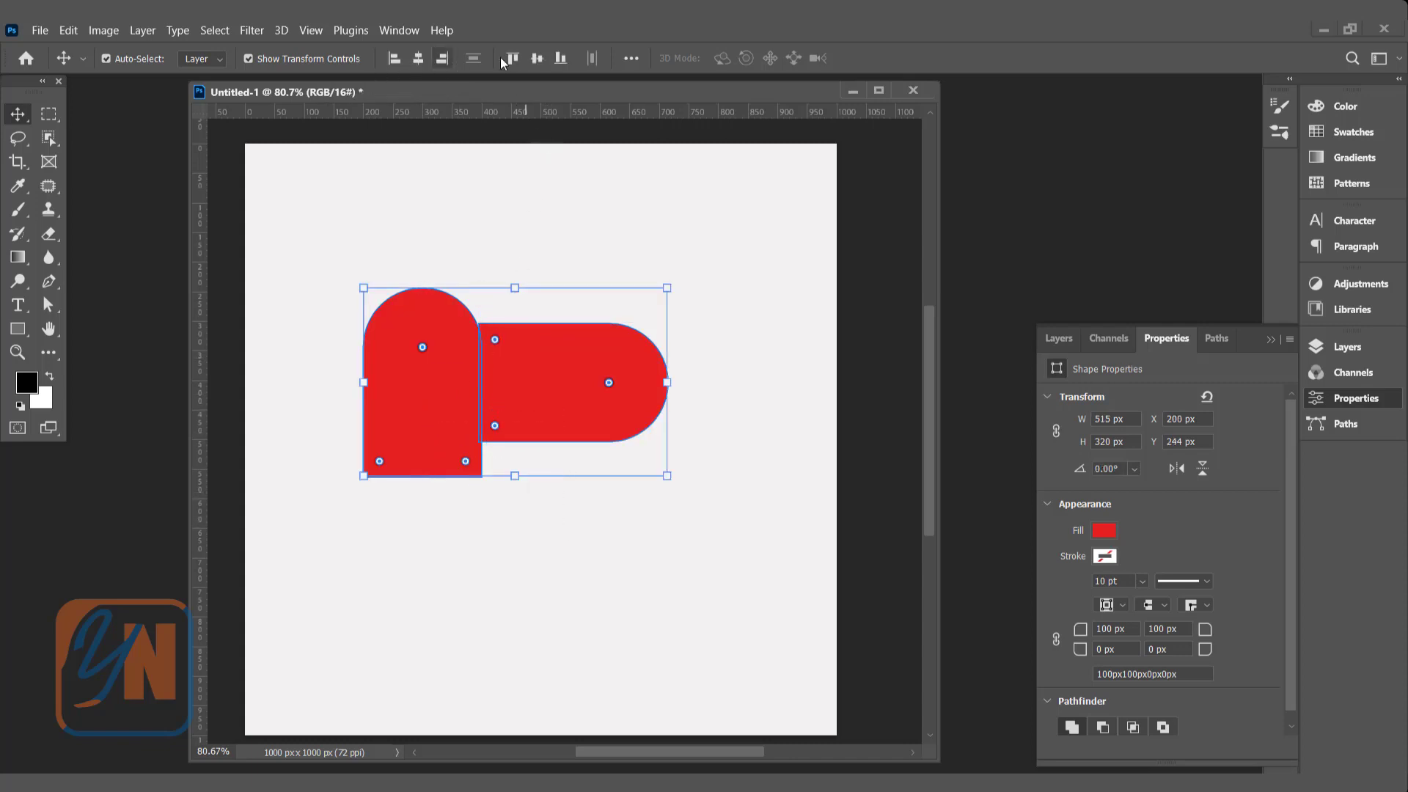
{"action": "left_click", "coordinate": [394, 60]}
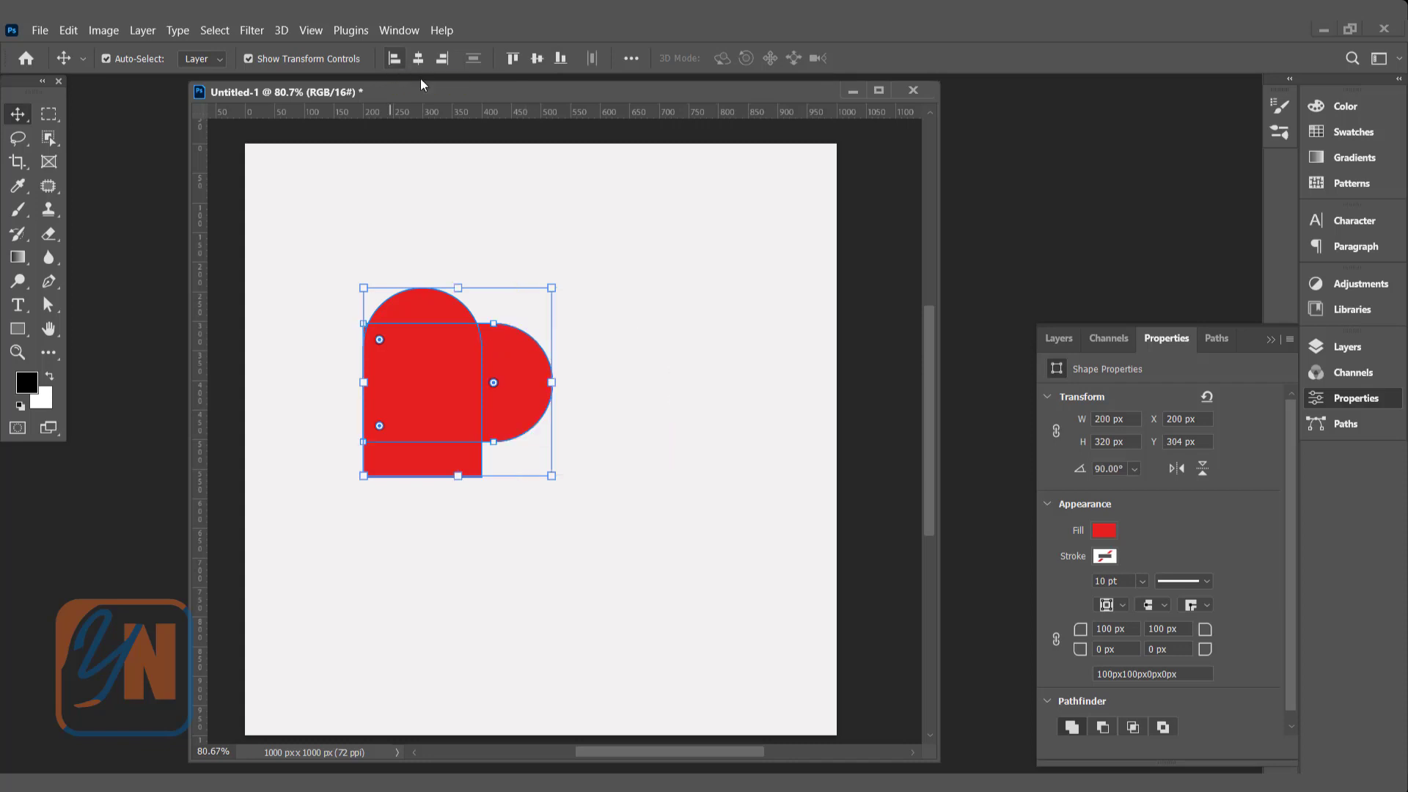
{"action": "left_click", "coordinate": [561, 60]}
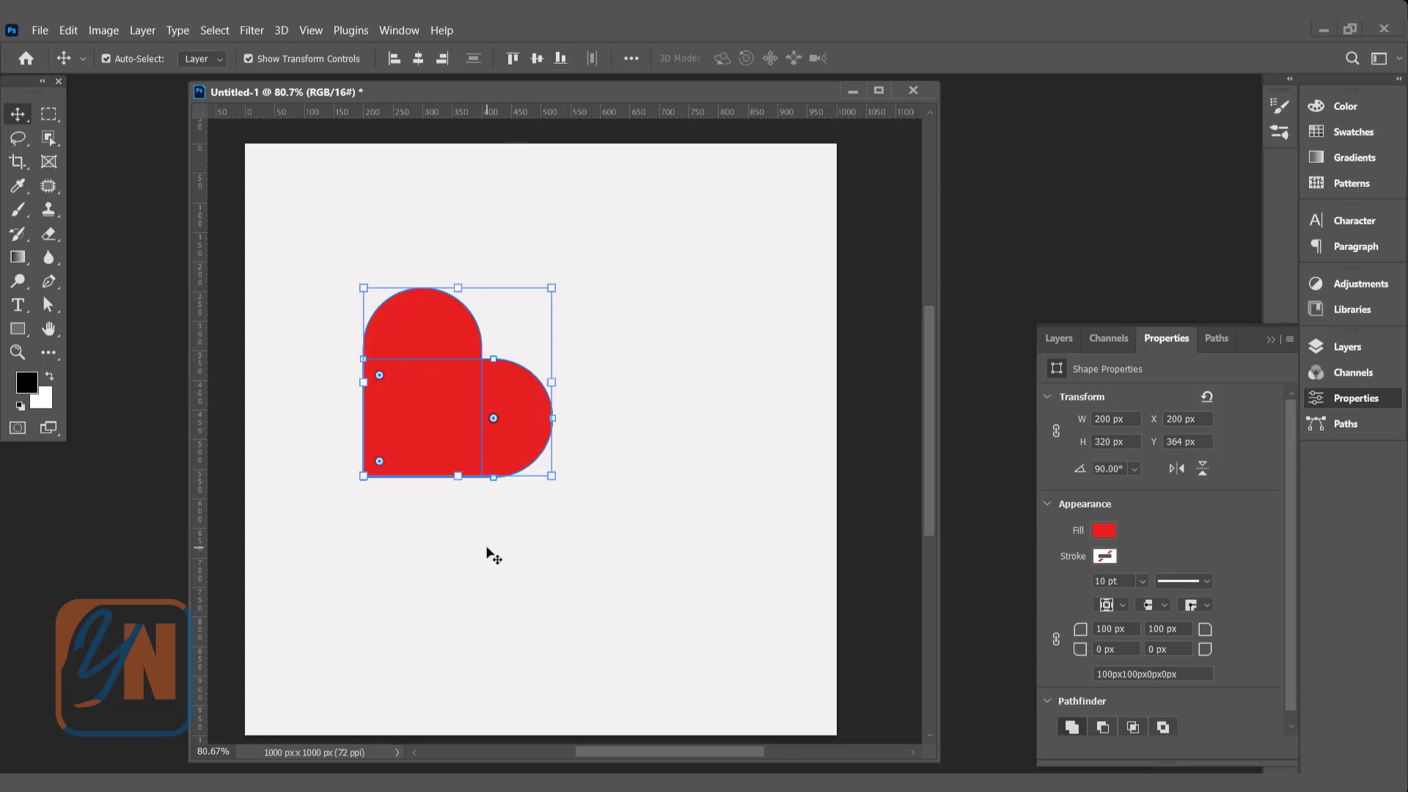
Step: Rotate both aligned shapes together by -45° so they form an upright heart
{"action": "key", "text": "ctrl+t"}
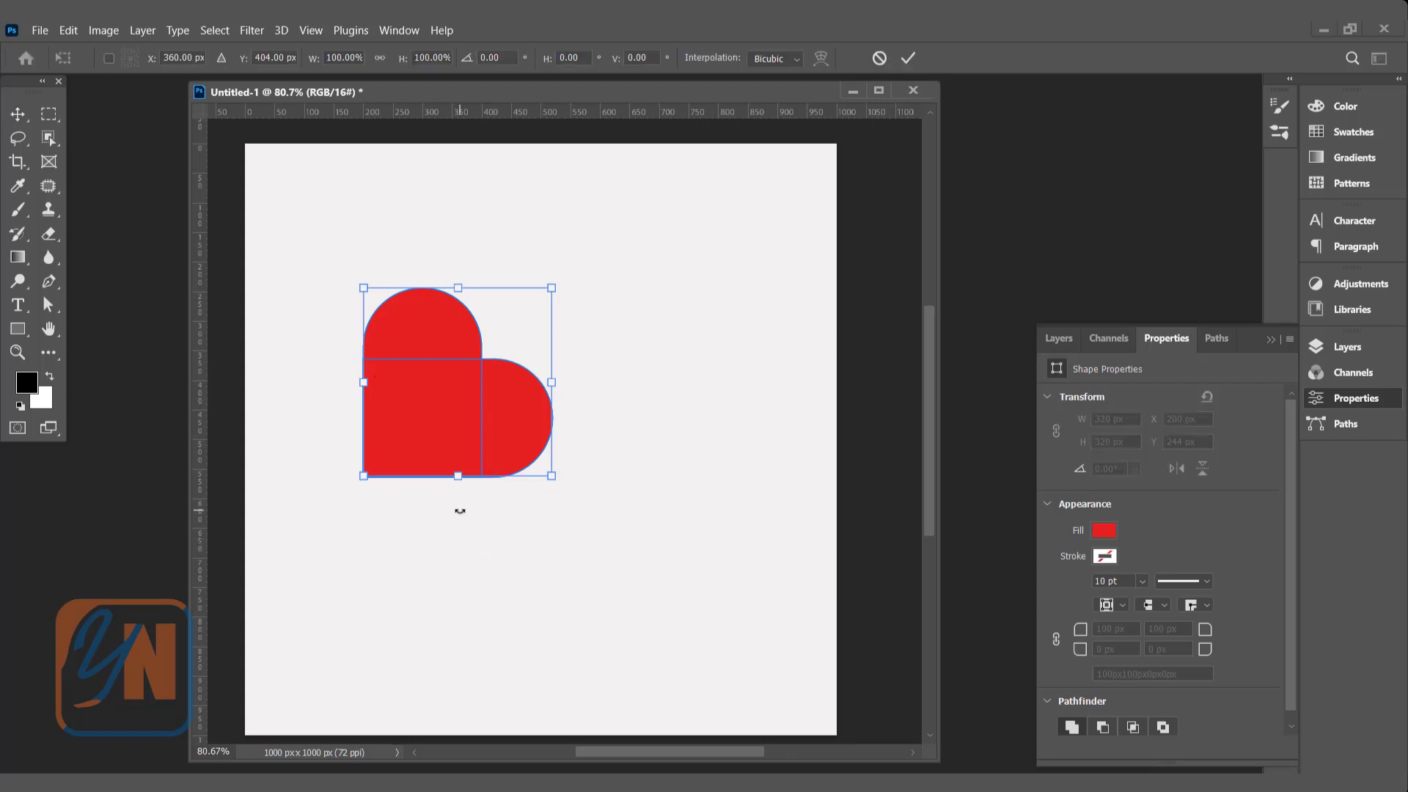
{"action": "key", "text": "Return"}
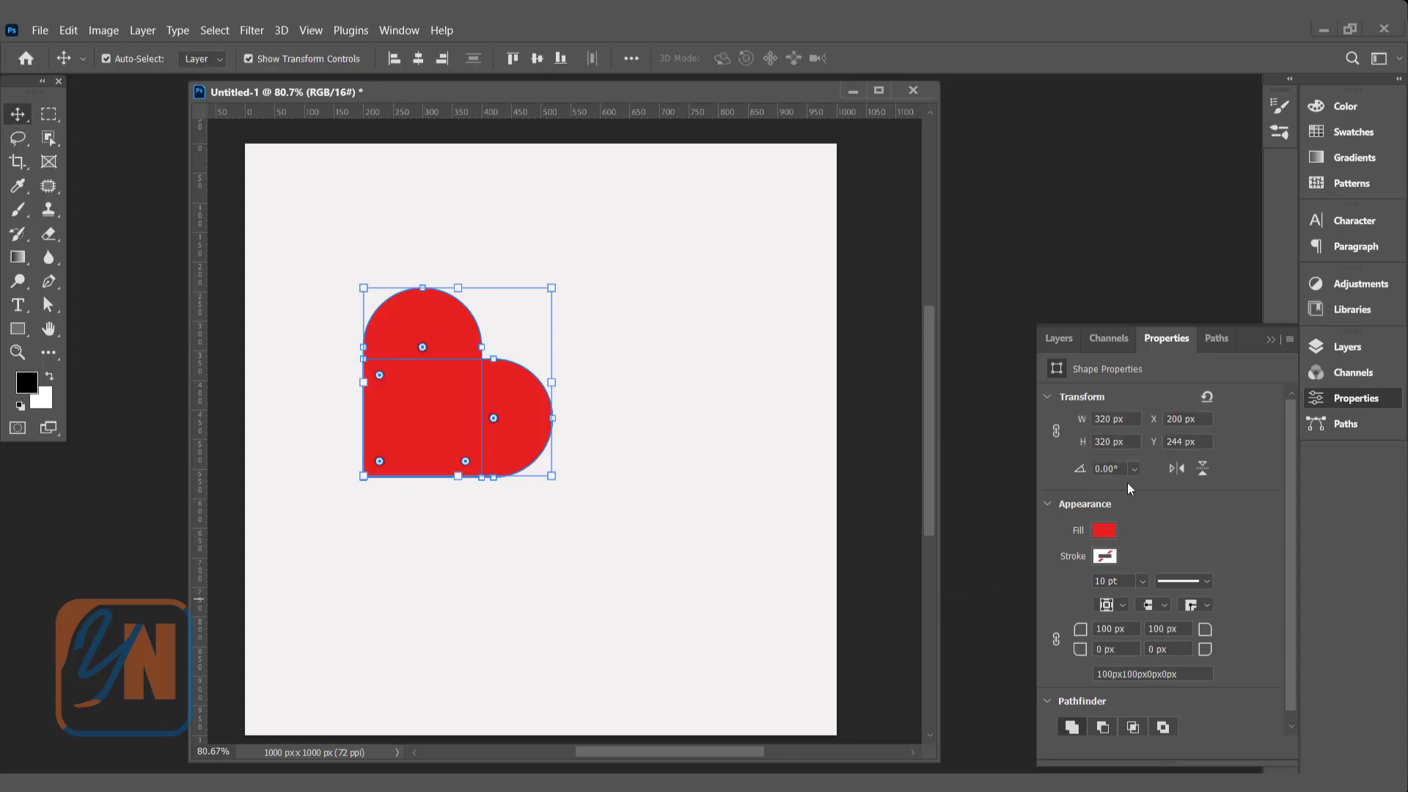
{"action": "left_click", "coordinate": [1106, 468]}
{"action": "type", "text": "-45"}
{"action": "key", "text": "Return"}
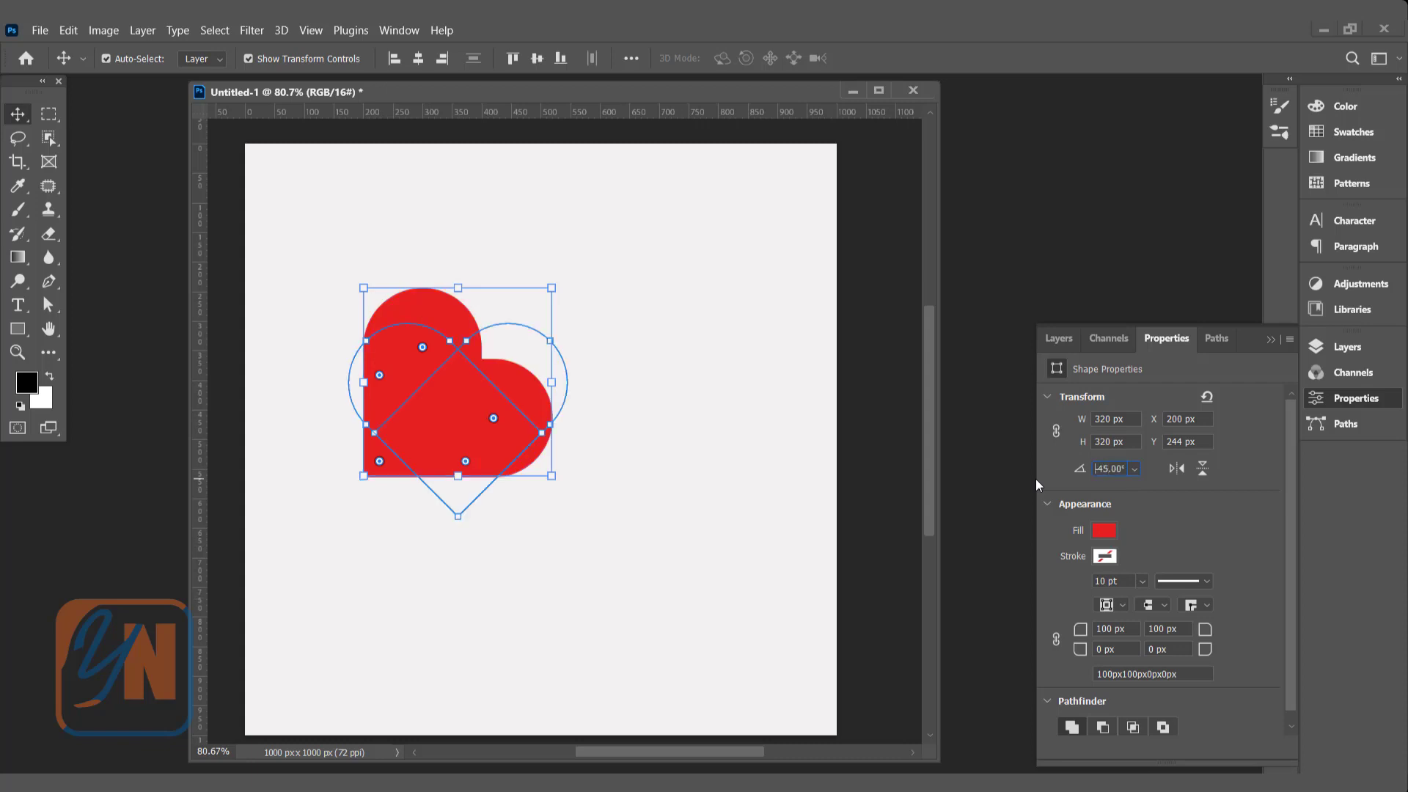
{"action": "left_click", "coordinate": [637, 577]}
Step: Select the Rectangle 1 copy and Rectangle 1 layers and merge their shapes into one layer
{"action": "left_click", "coordinate": [534, 393]}
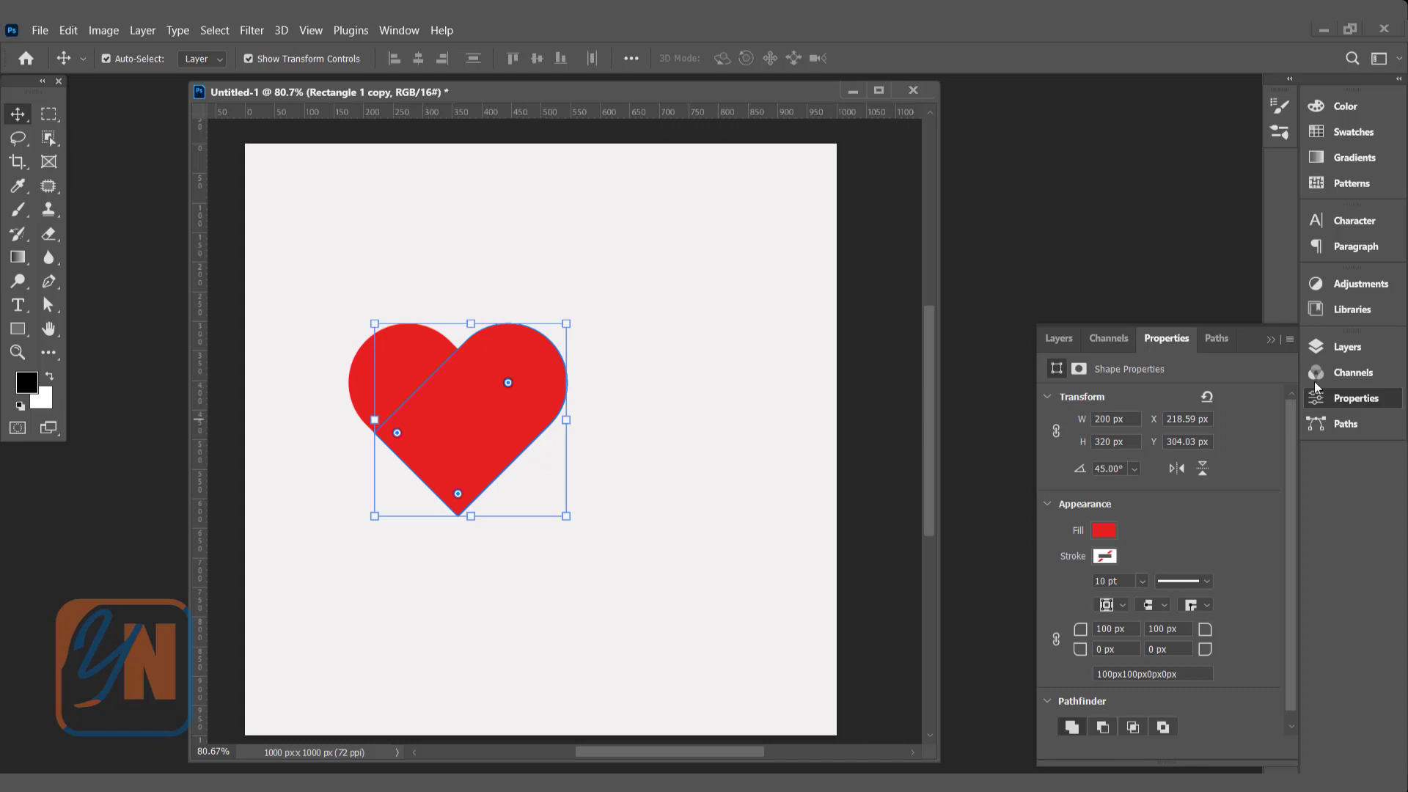
{"action": "left_click", "coordinate": [1347, 347]}
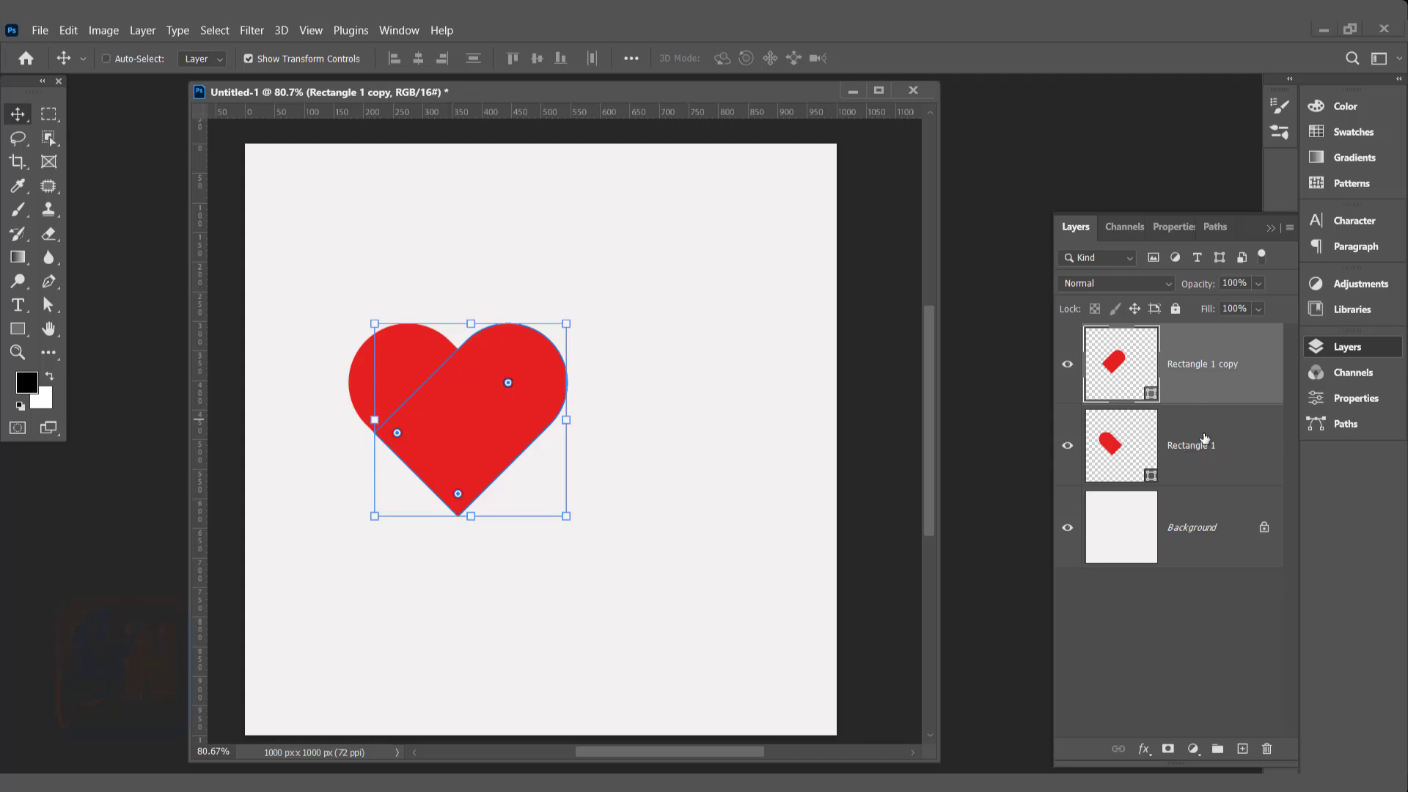
{"action": "left_click", "coordinate": [1204, 440], "text": "ctrl"}
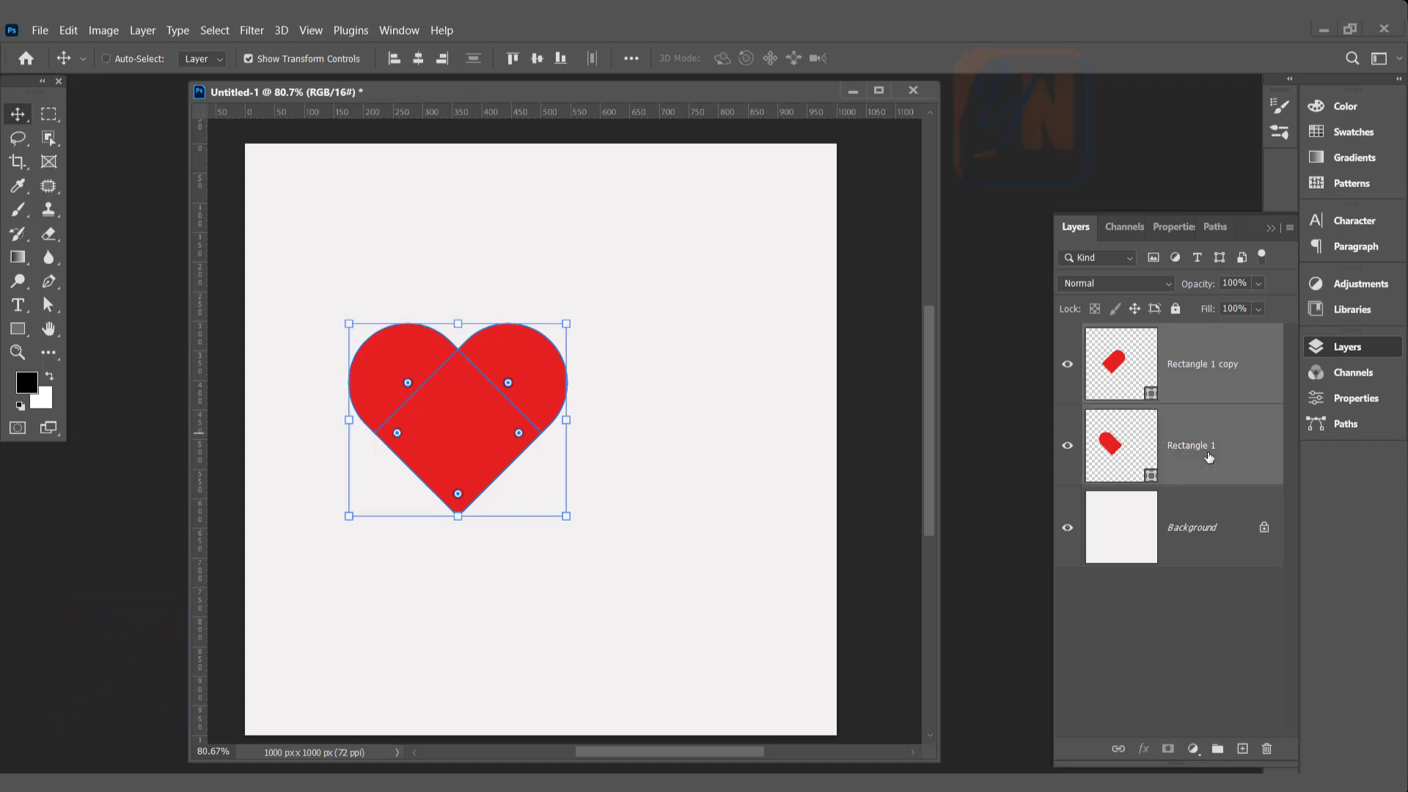
{"action": "right_click", "coordinate": [1209, 456]}
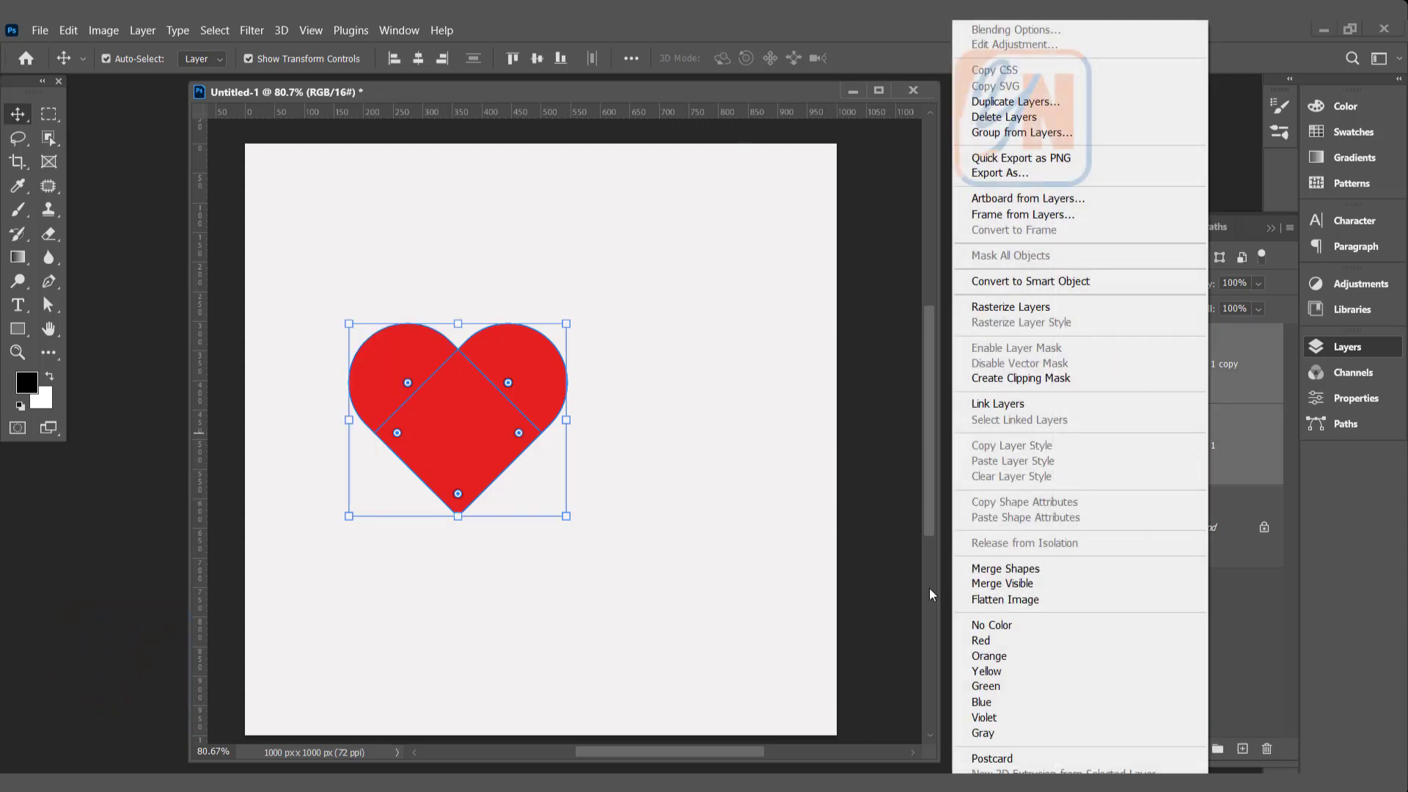
{"action": "left_click", "coordinate": [997, 570]}
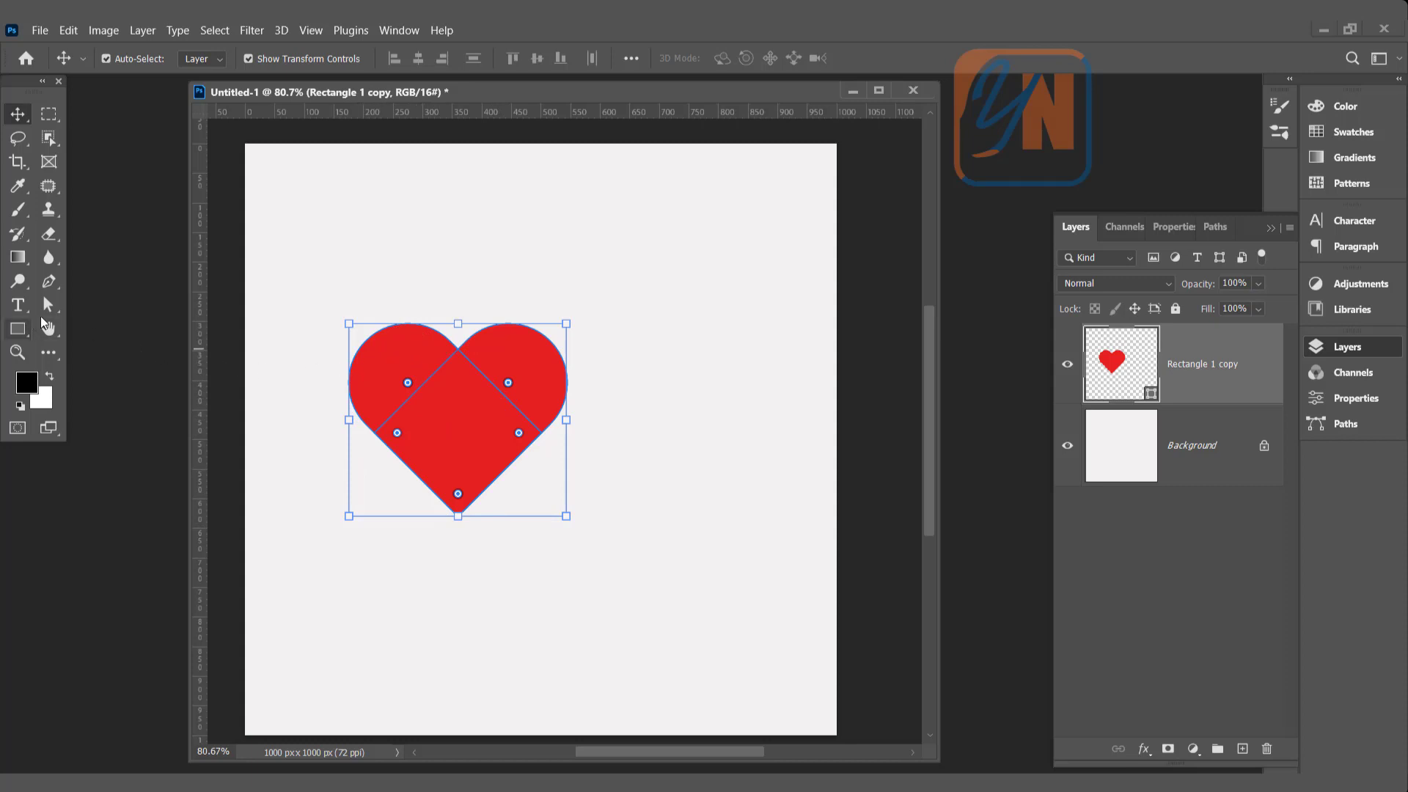
Step: Merge the heart's shape components into a single outline, accepting the conversion of the live shape to a regular path
{"action": "left_click_drag", "start_coordinate": [50, 305], "coordinate": [144, 304]}
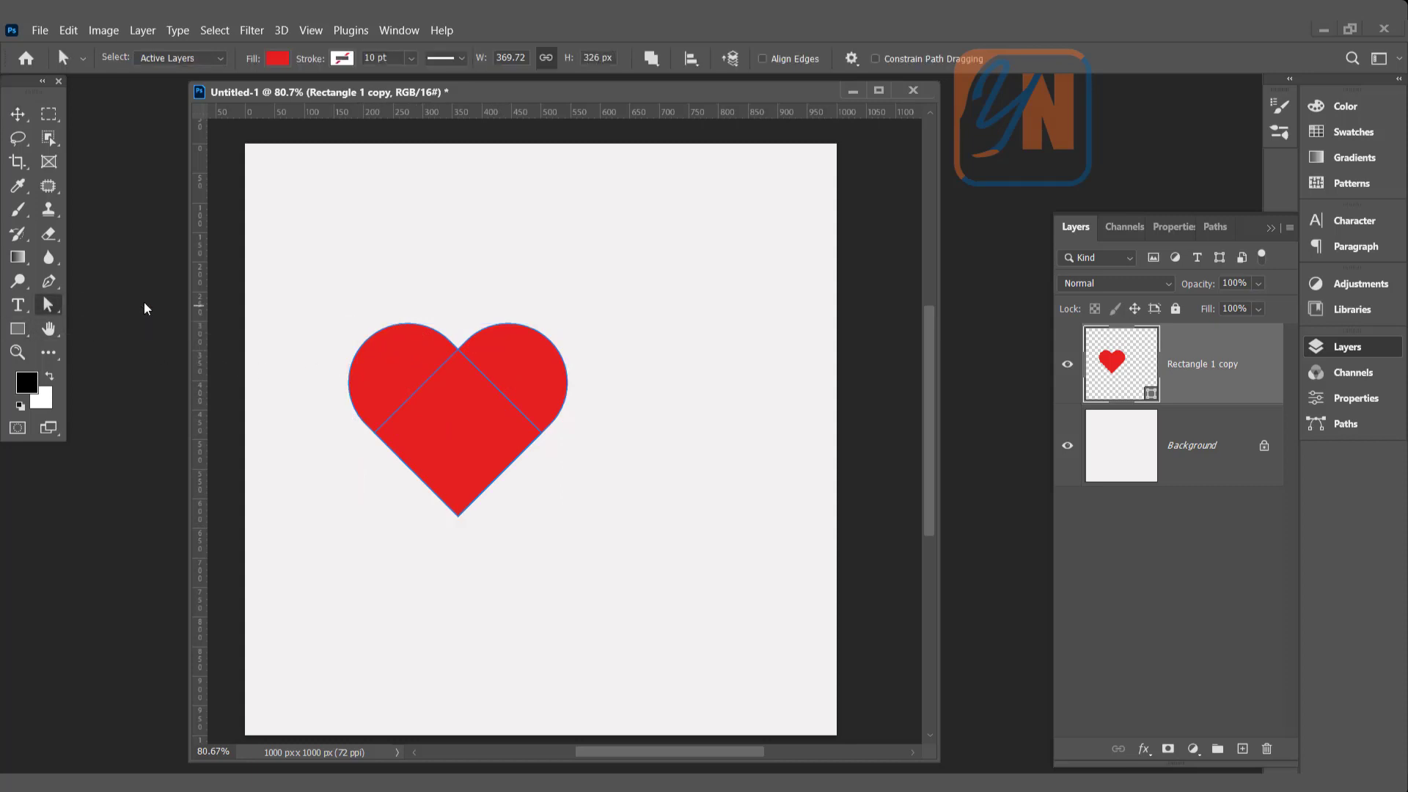
{"action": "left_click", "coordinate": [652, 59]}
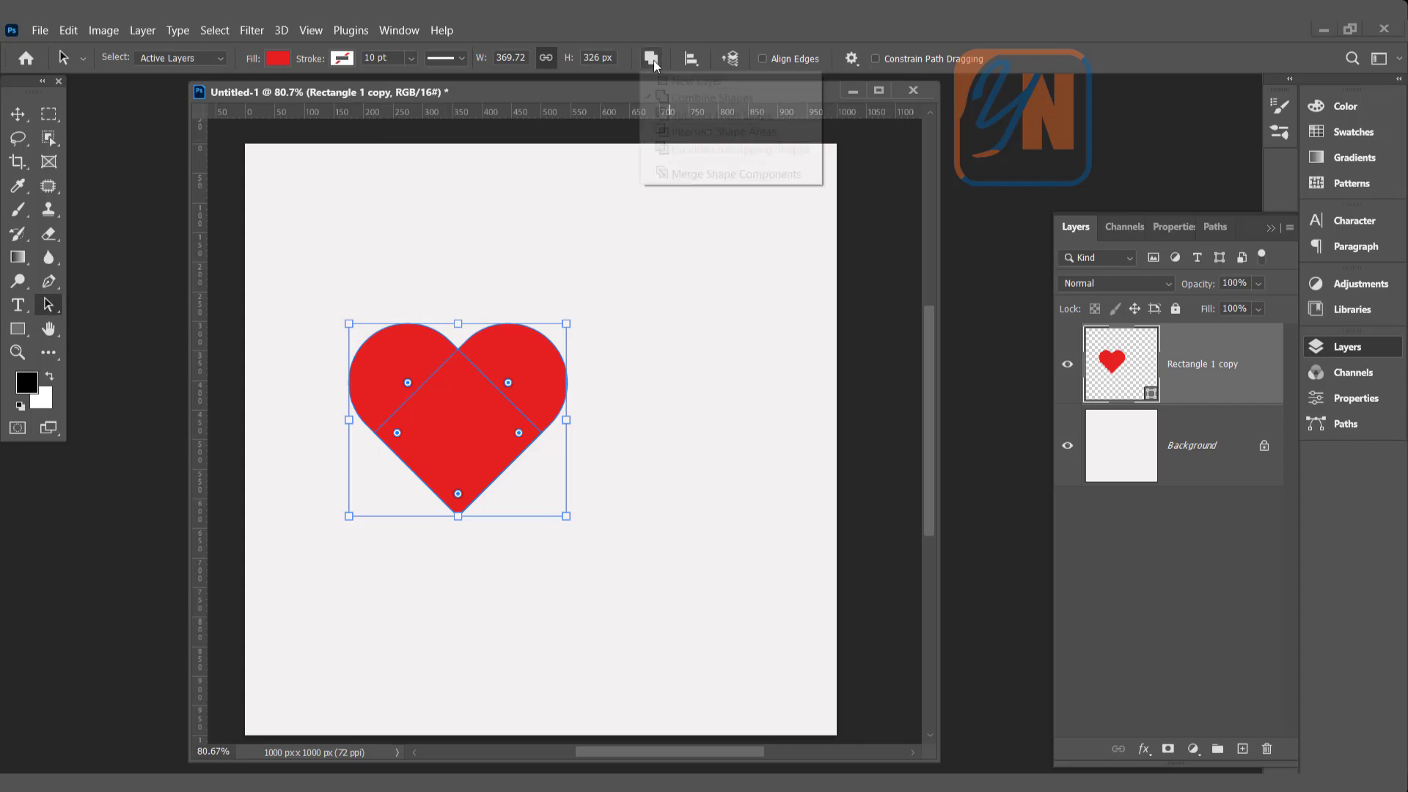
{"action": "left_click", "coordinate": [699, 174]}
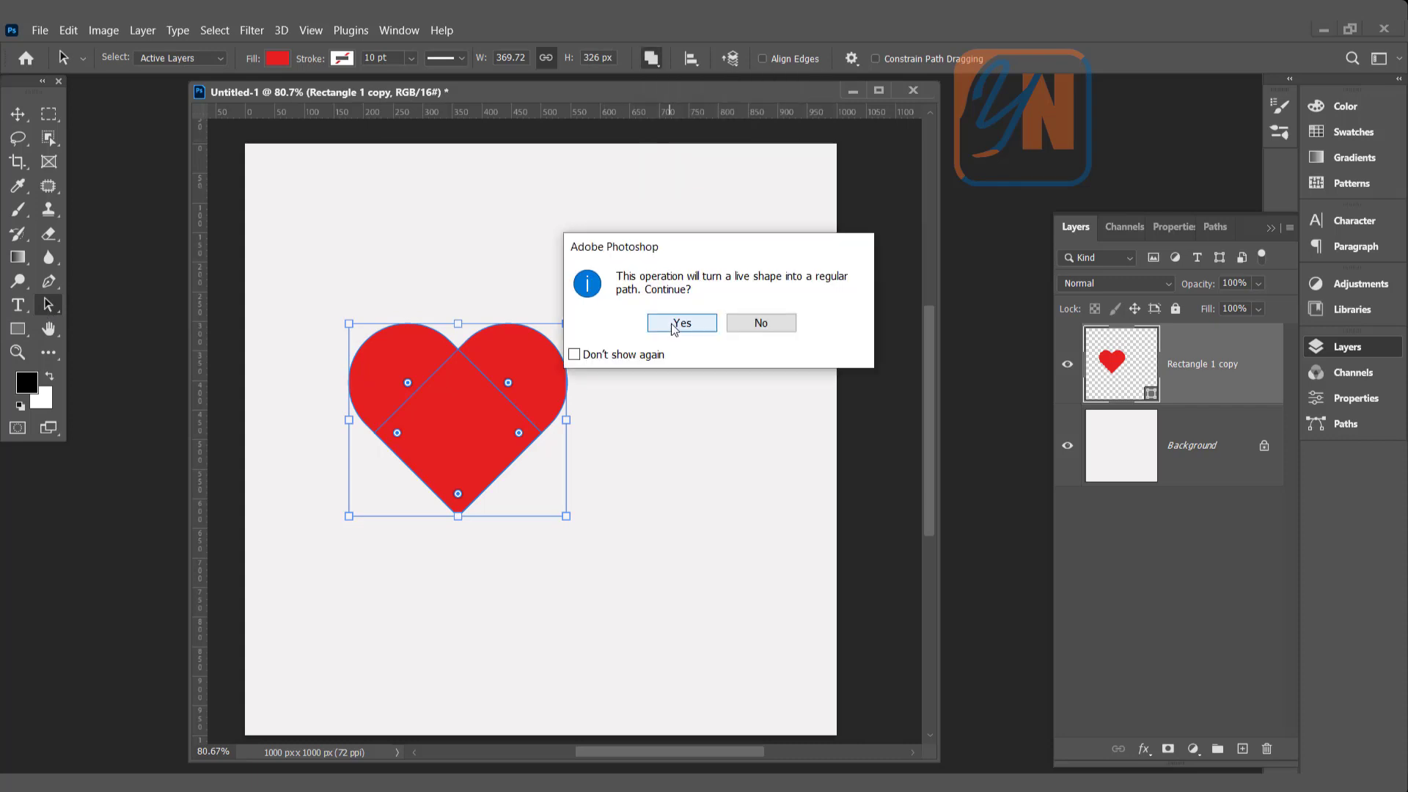
{"action": "left_click", "coordinate": [673, 325]}
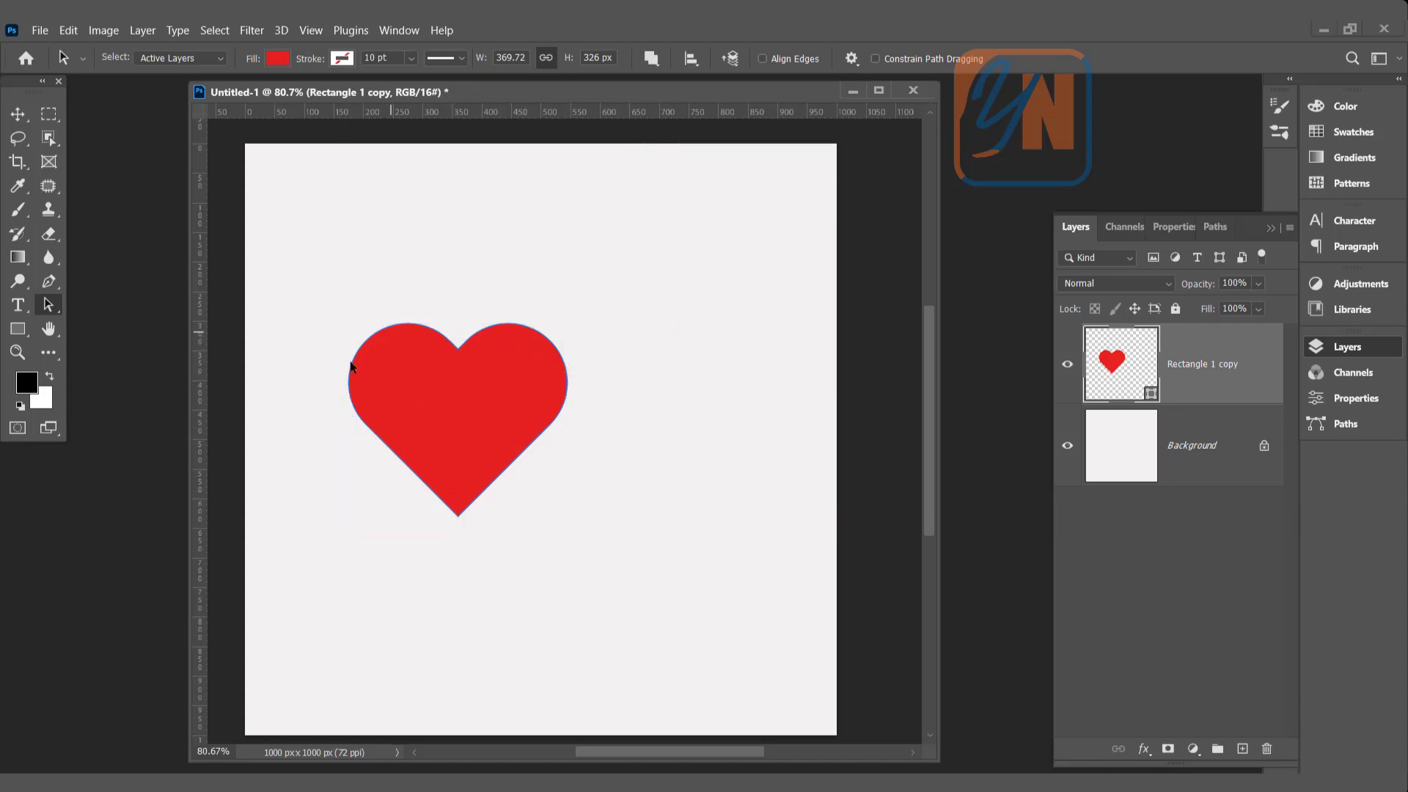
Step: Define the merged heart path as a custom shape named Heart
{"action": "left_click", "coordinate": [419, 331]}
{"action": "left_click", "coordinate": [462, 520]}
{"action": "left_click", "coordinate": [472, 401]}
{"action": "right_click", "coordinate": [504, 394]}
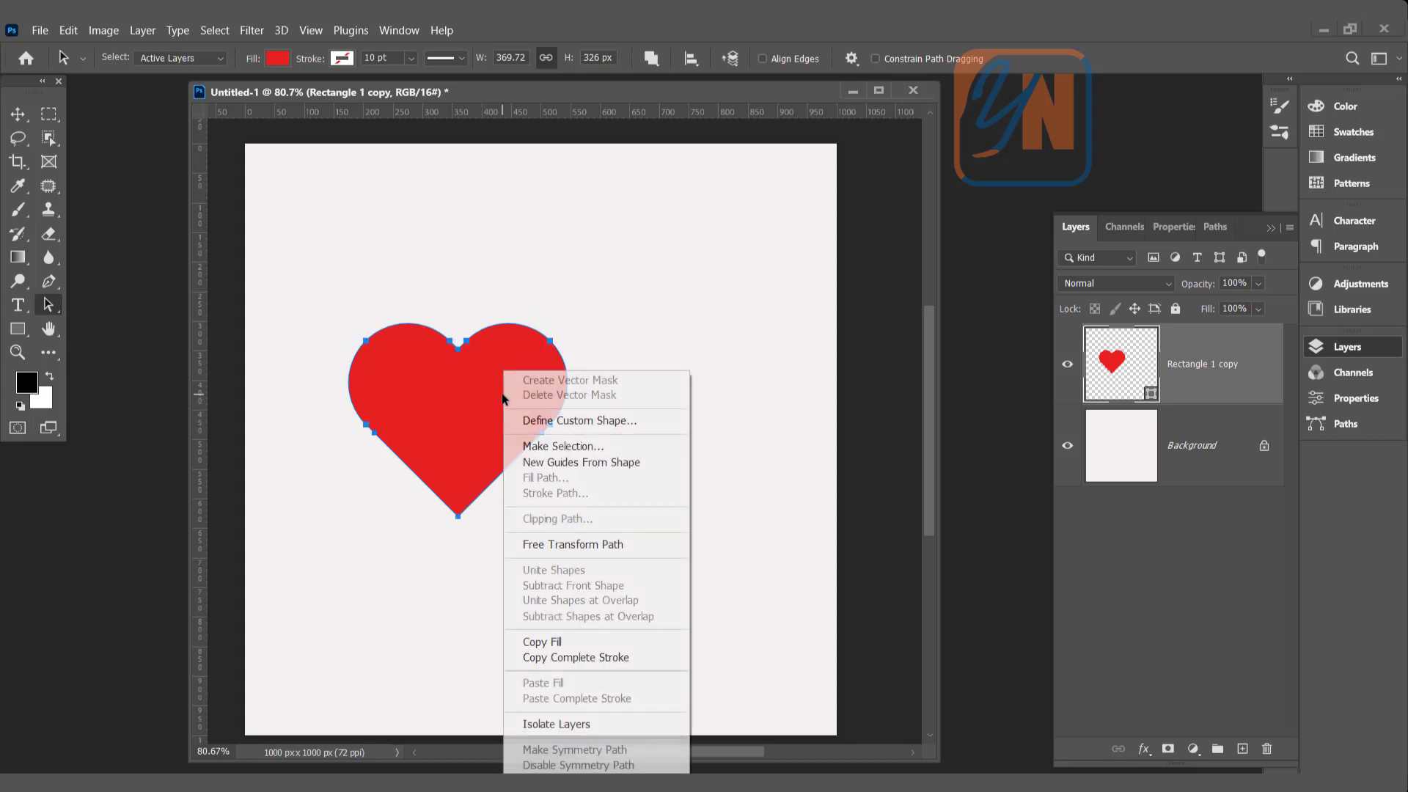
{"action": "left_click", "coordinate": [540, 421]}
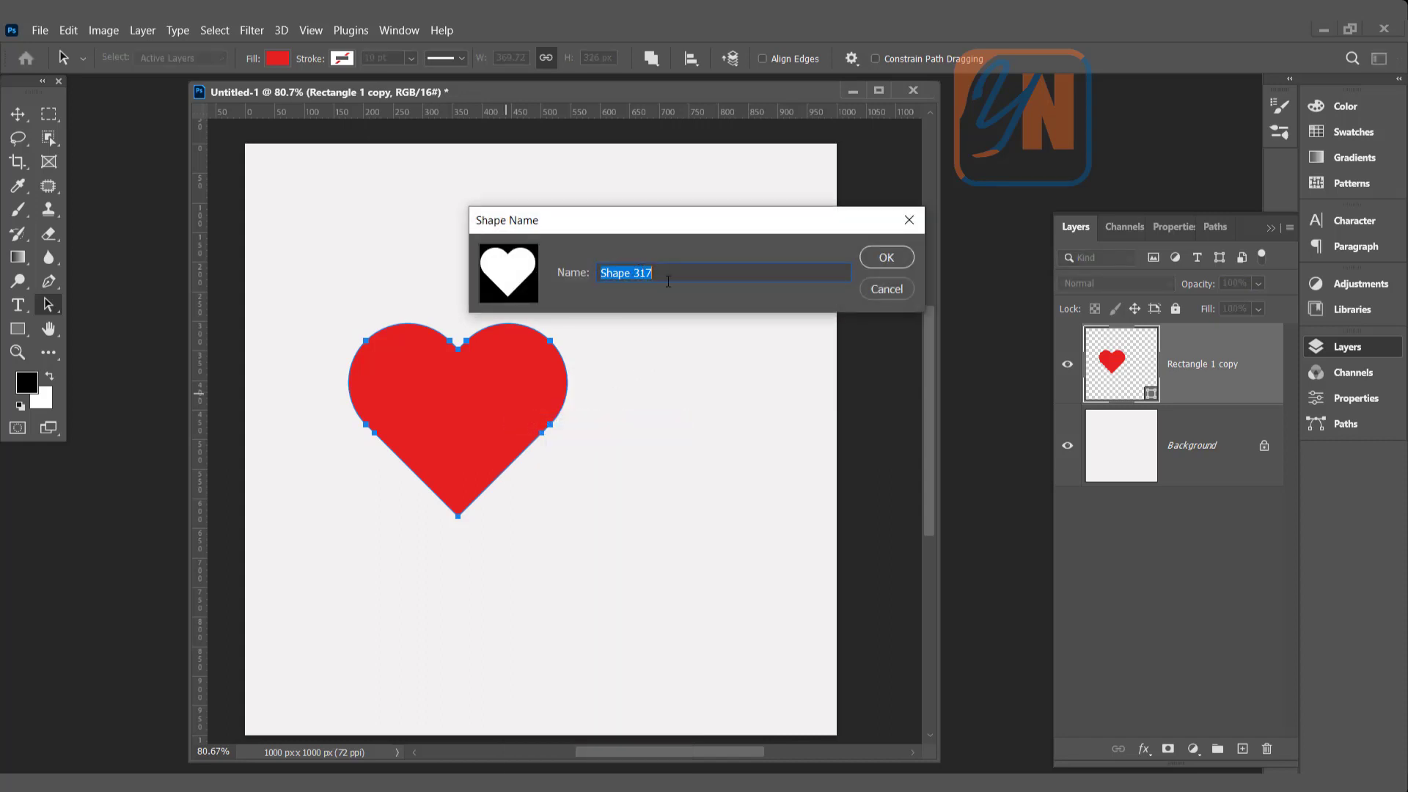
{"action": "type", "text": "Heart"}
{"action": "left_click", "coordinate": [886, 257]}
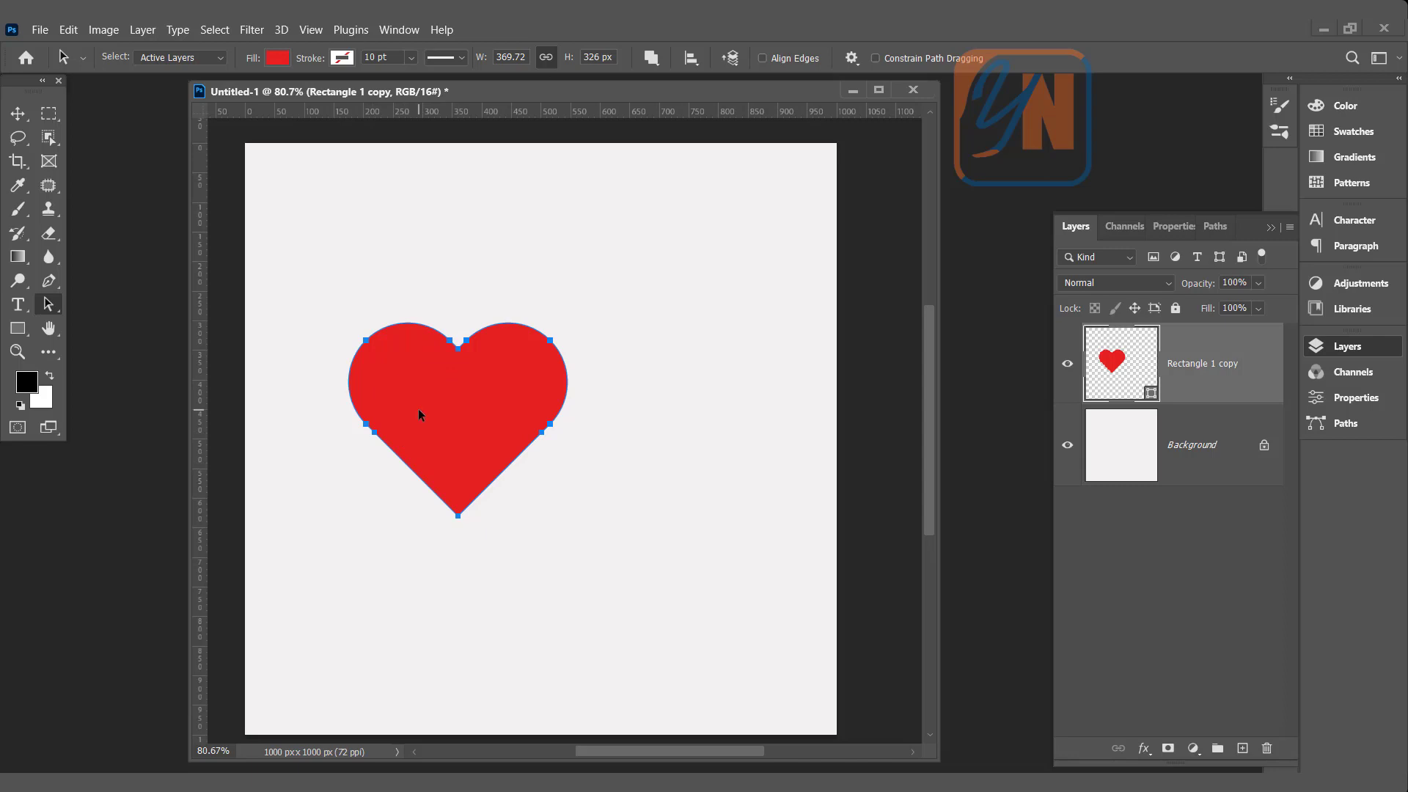
Step: Draw the custom Heart shape, about 254 × 224 px, below and to the right of the large heart
{"action": "left_click", "coordinate": [17, 335]}
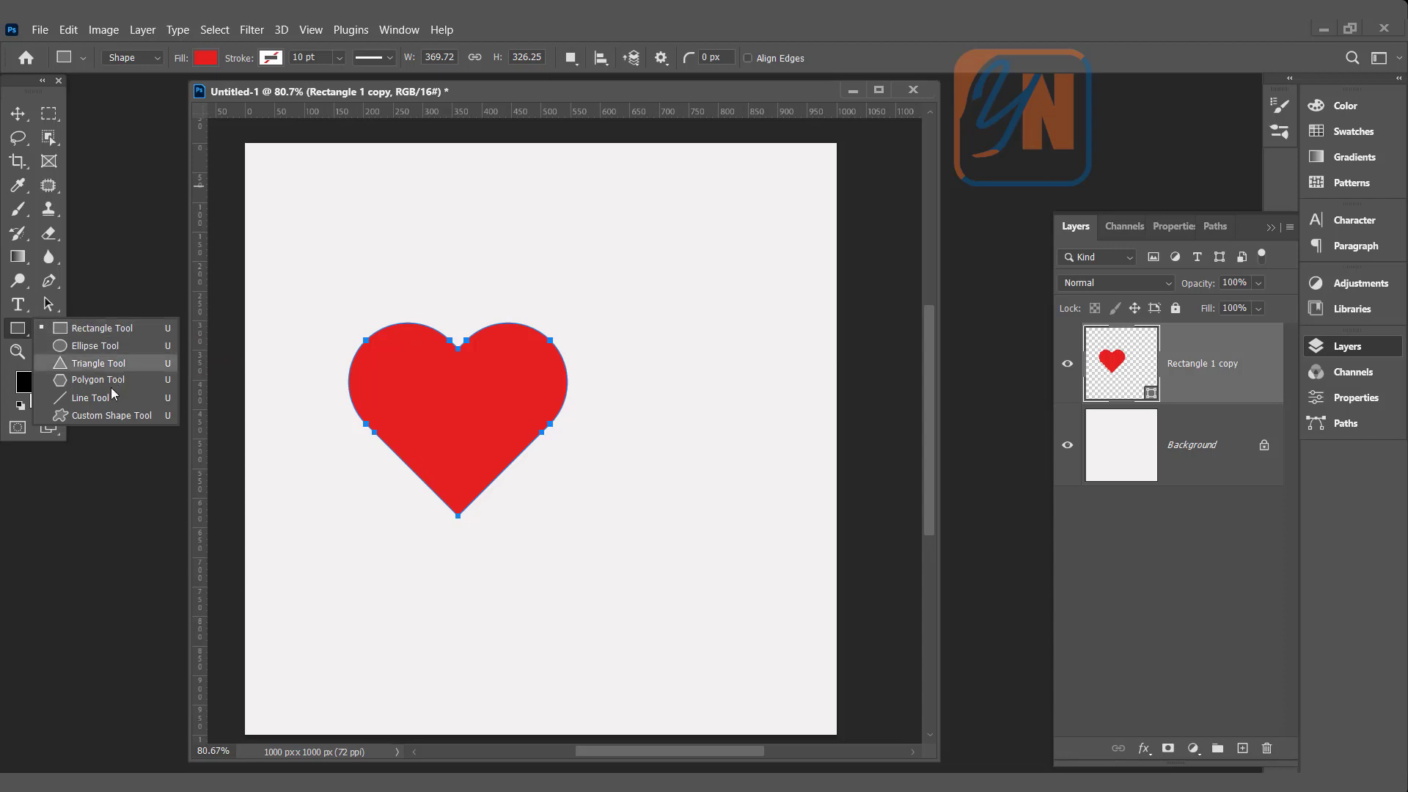
{"action": "left_click", "coordinate": [103, 416]}
{"action": "left_click", "coordinate": [725, 57]}
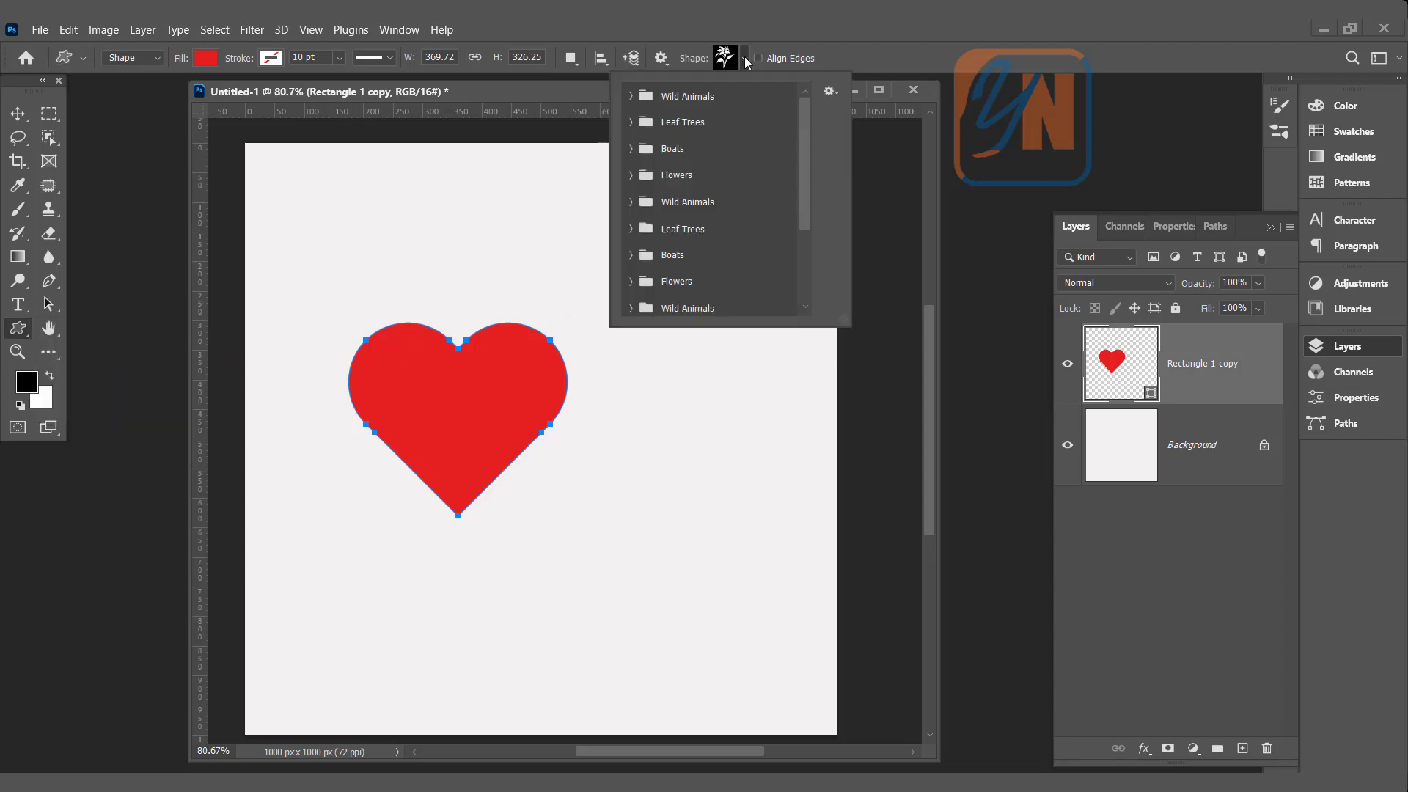
{"action": "scroll", "coordinate": [805, 172], "scroll_direction": "down", "scroll_amount": 5}
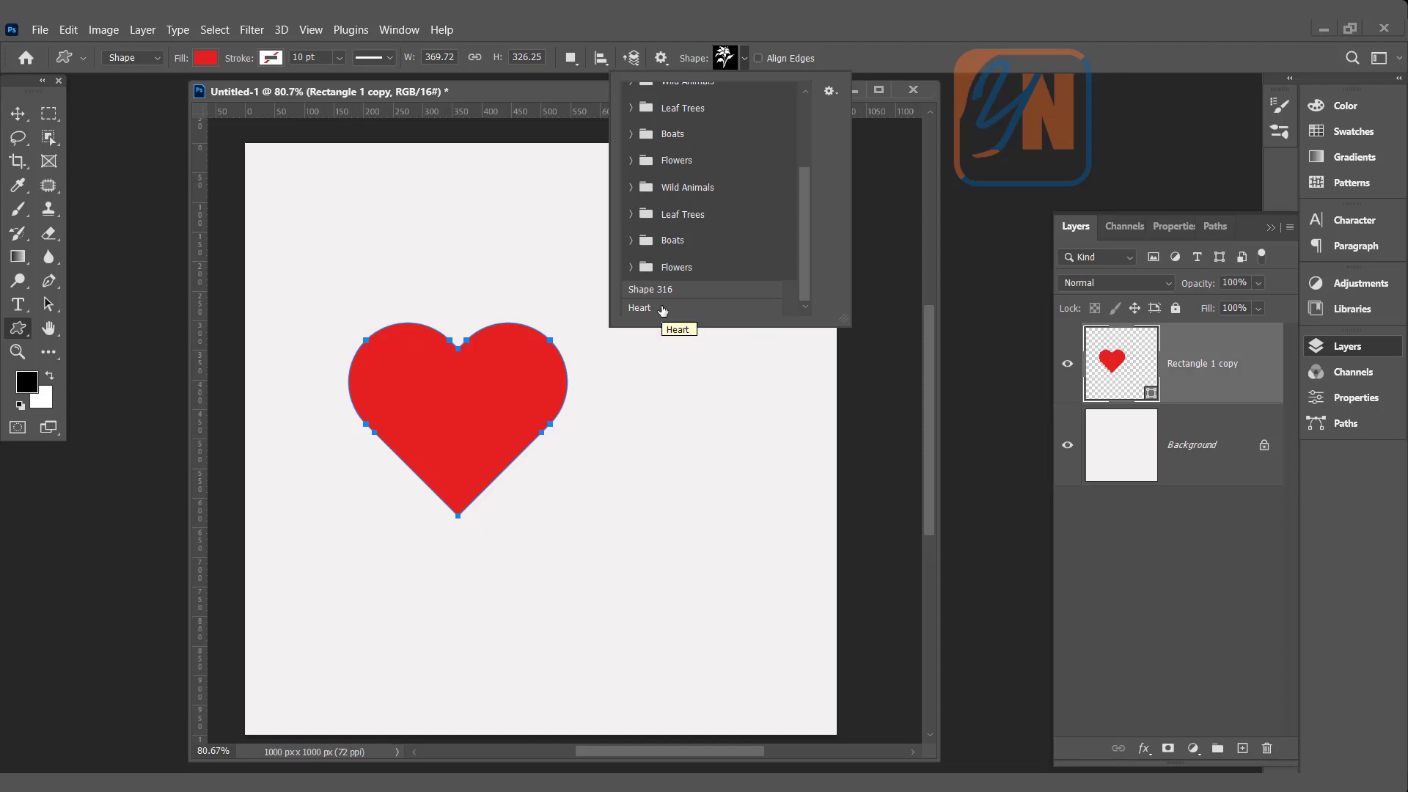
{"action": "left_click", "coordinate": [663, 311]}
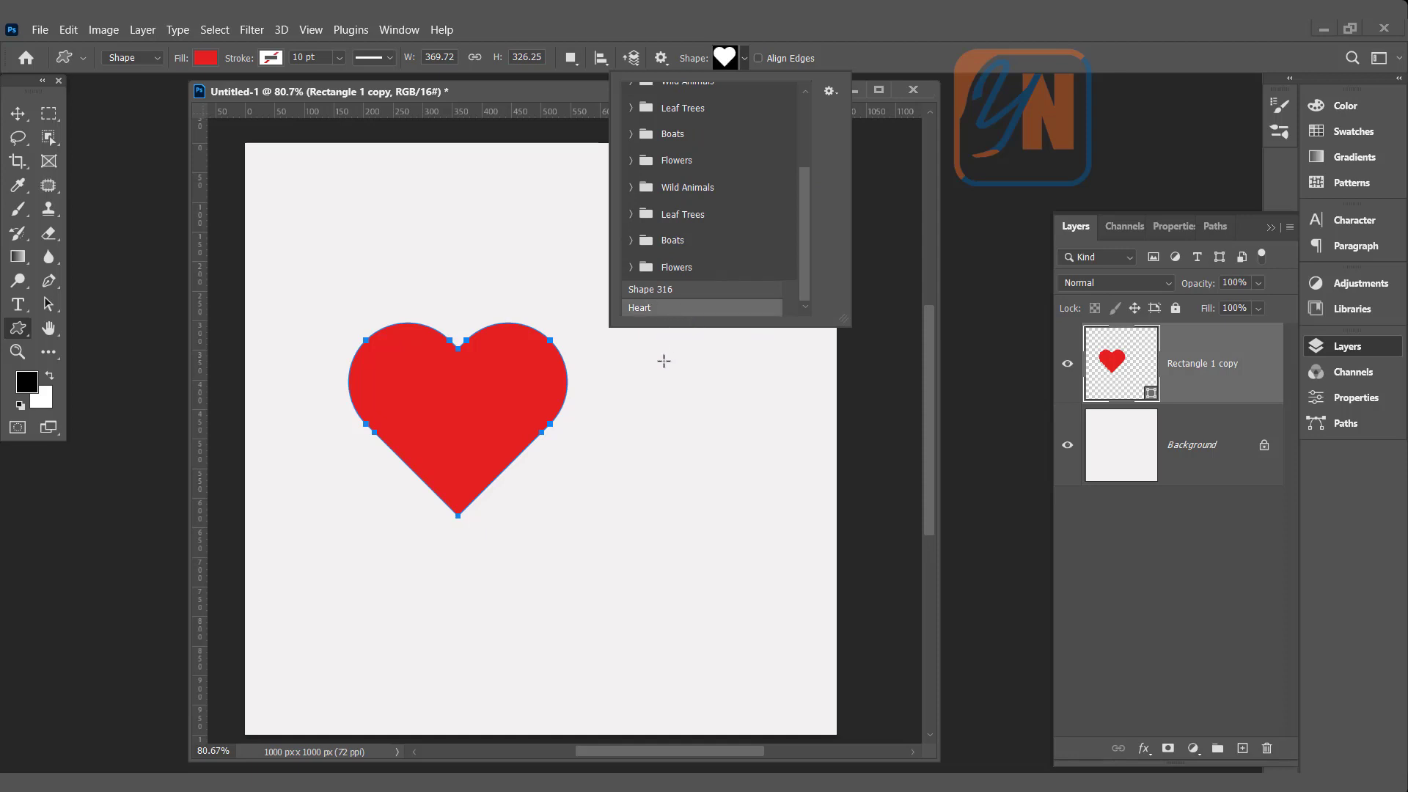
{"action": "left_click", "coordinate": [622, 538]}
{"action": "left_click_drag", "start_coordinate": [600, 511], "coordinate": [783, 644]}
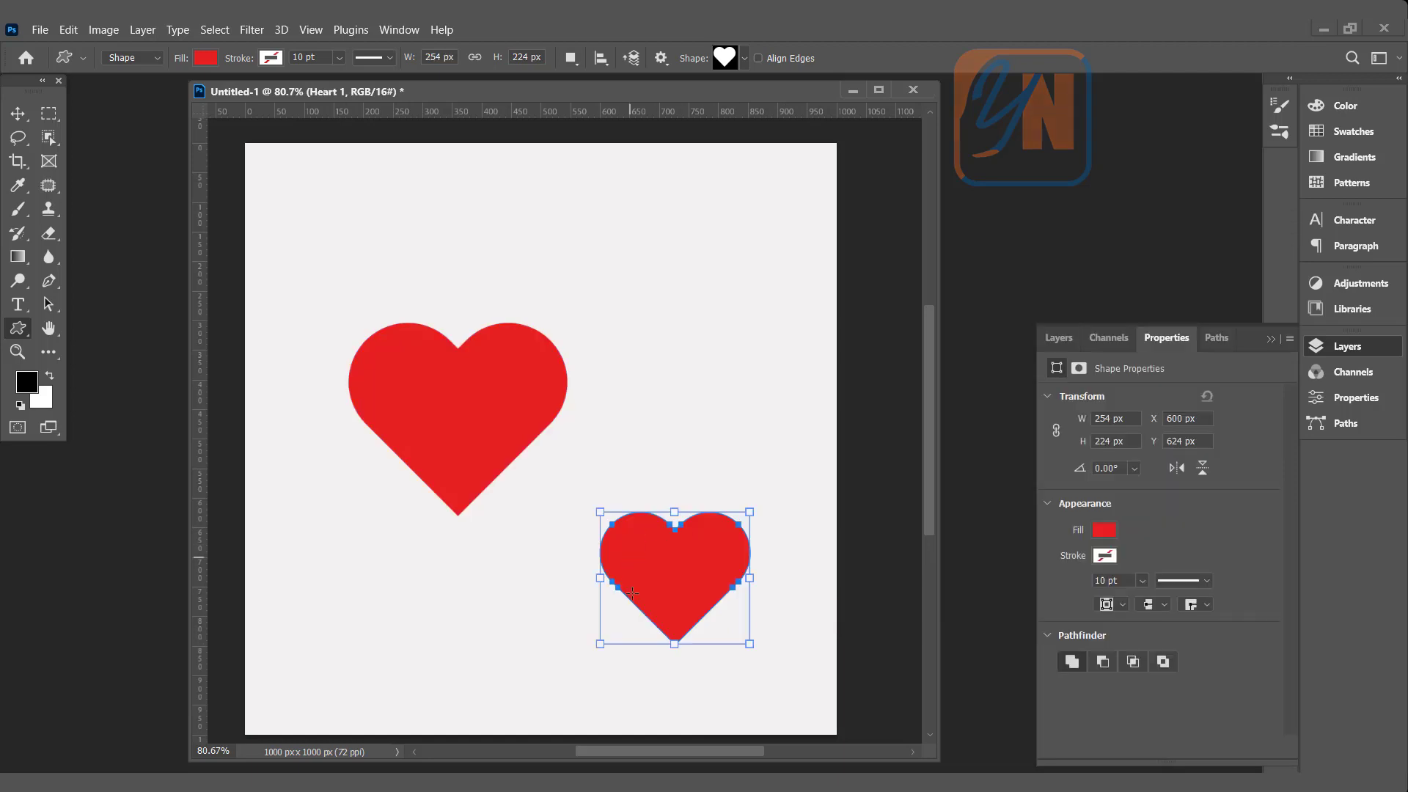
Step: Draw the custom shape Shape 50 from the Flowers group, about 331 × 470 px, above the small heart
{"action": "left_click", "coordinate": [17, 328]}
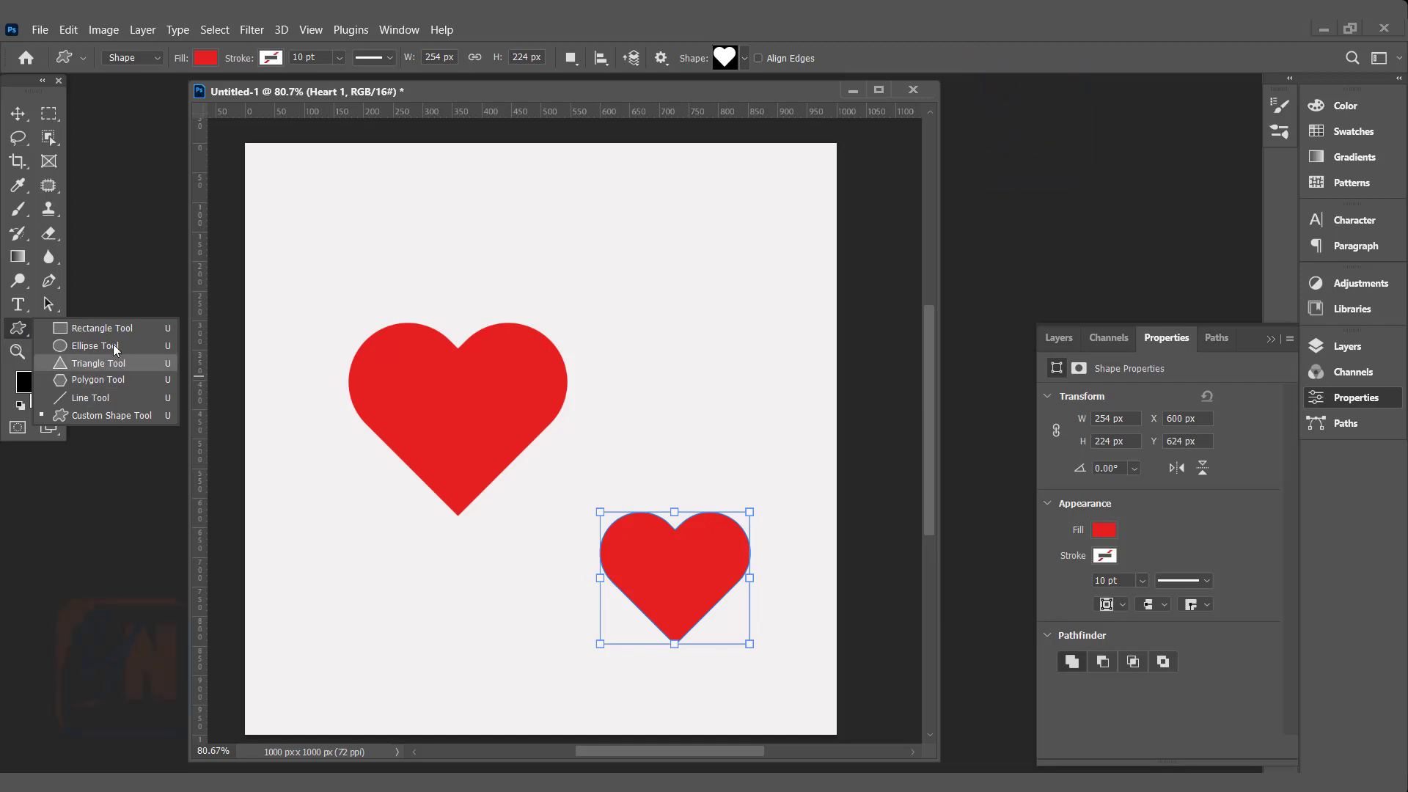
{"action": "left_click", "coordinate": [94, 417]}
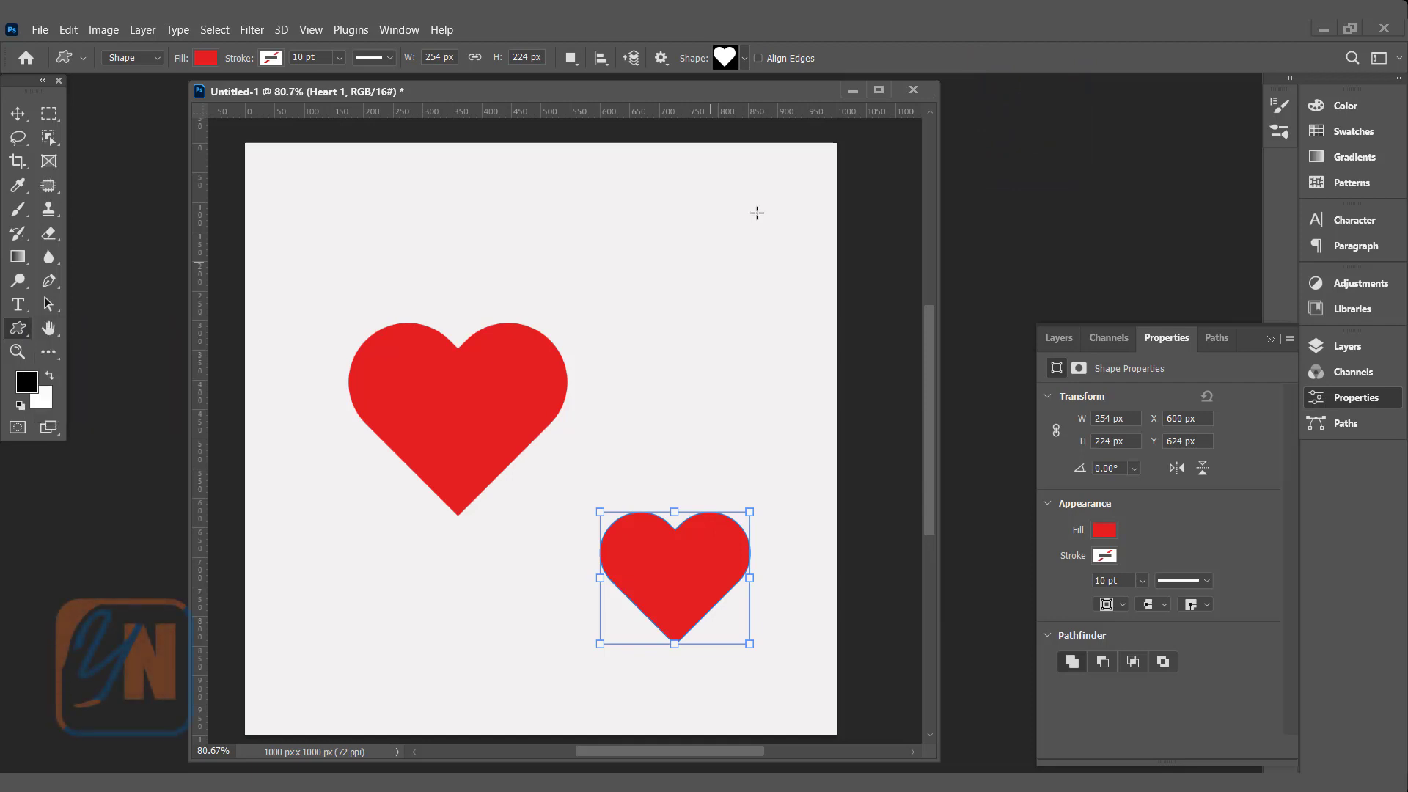
{"action": "left_click", "coordinate": [745, 59]}
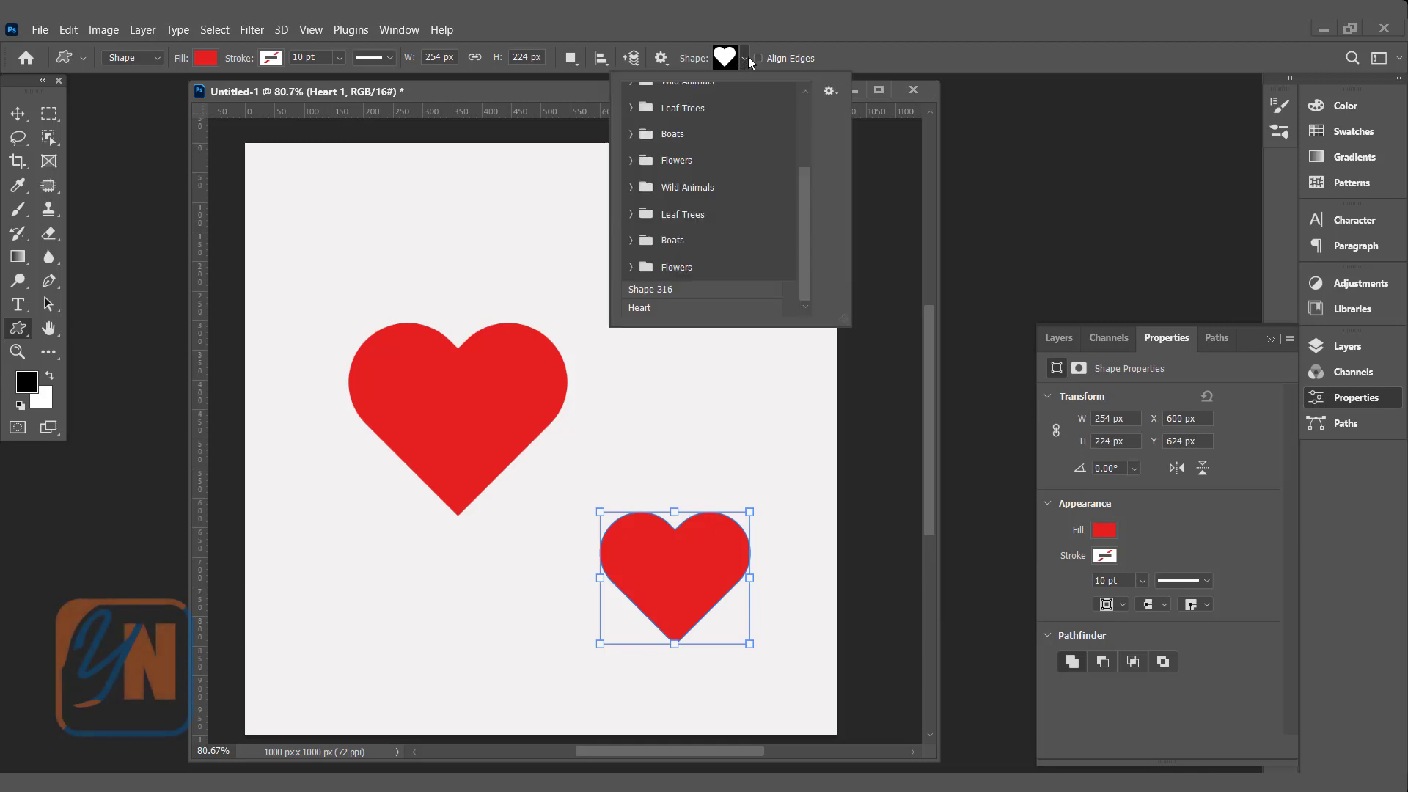
{"action": "left_click_drag", "start_coordinate": [799, 214], "coordinate": [801, 139]}
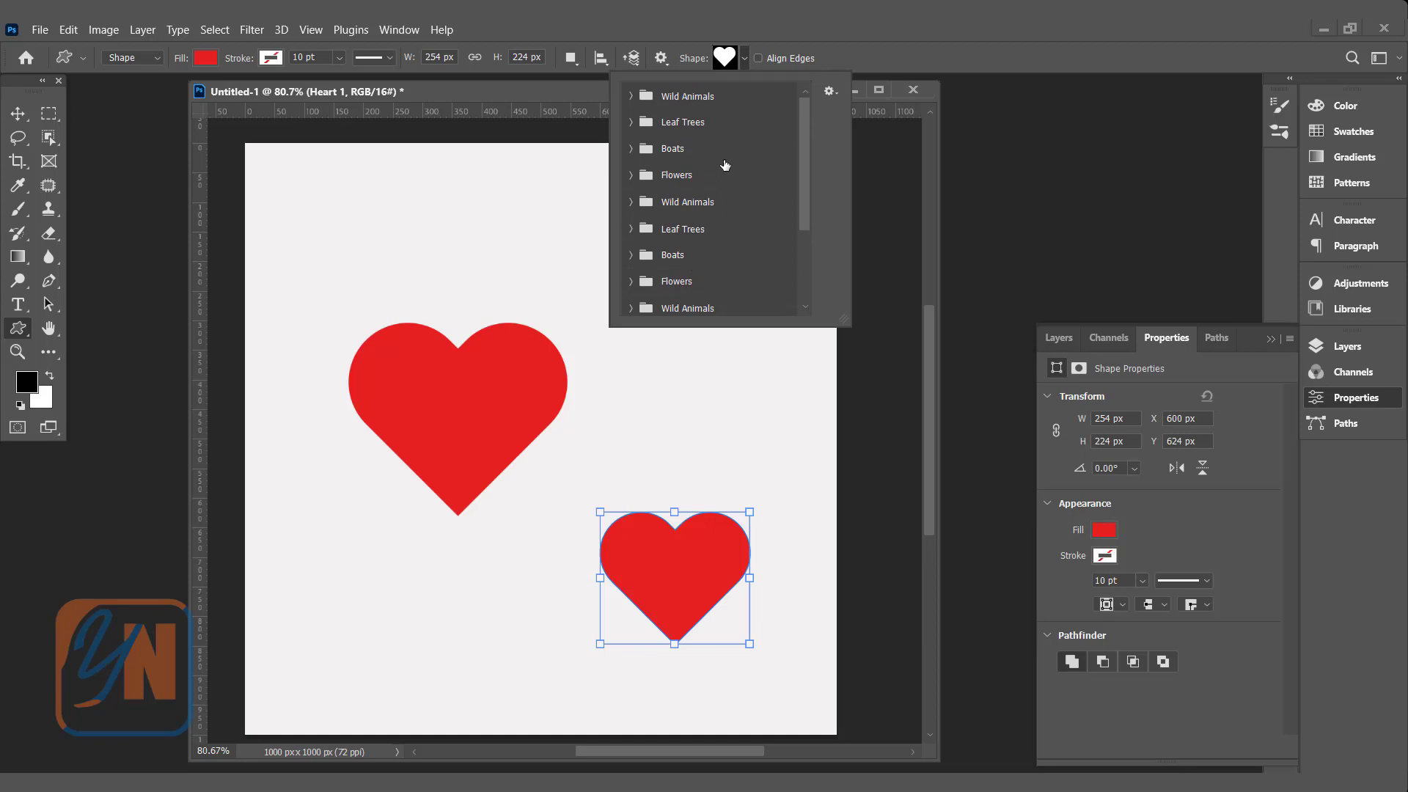
{"action": "left_click", "coordinate": [833, 91]}
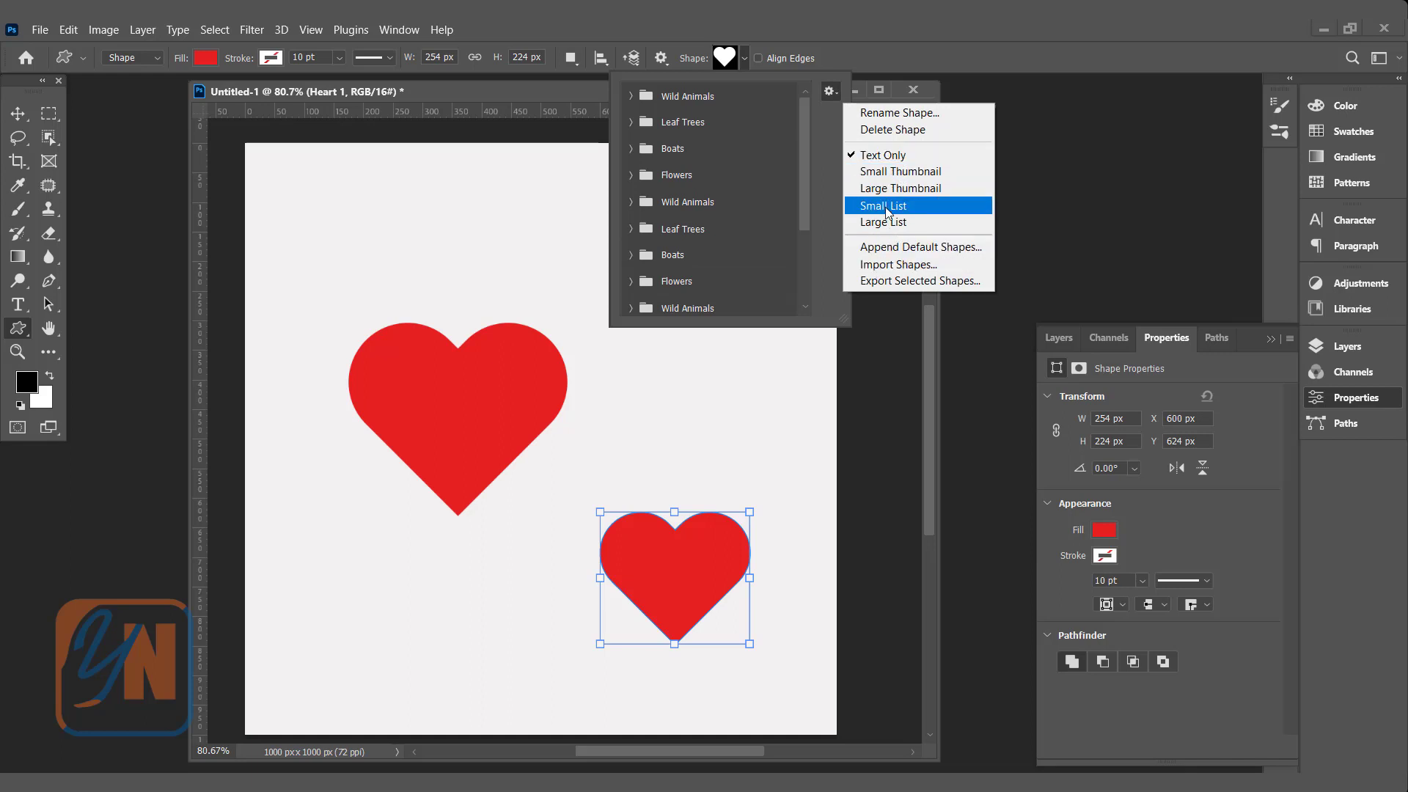
{"action": "left_click", "coordinate": [805, 158]}
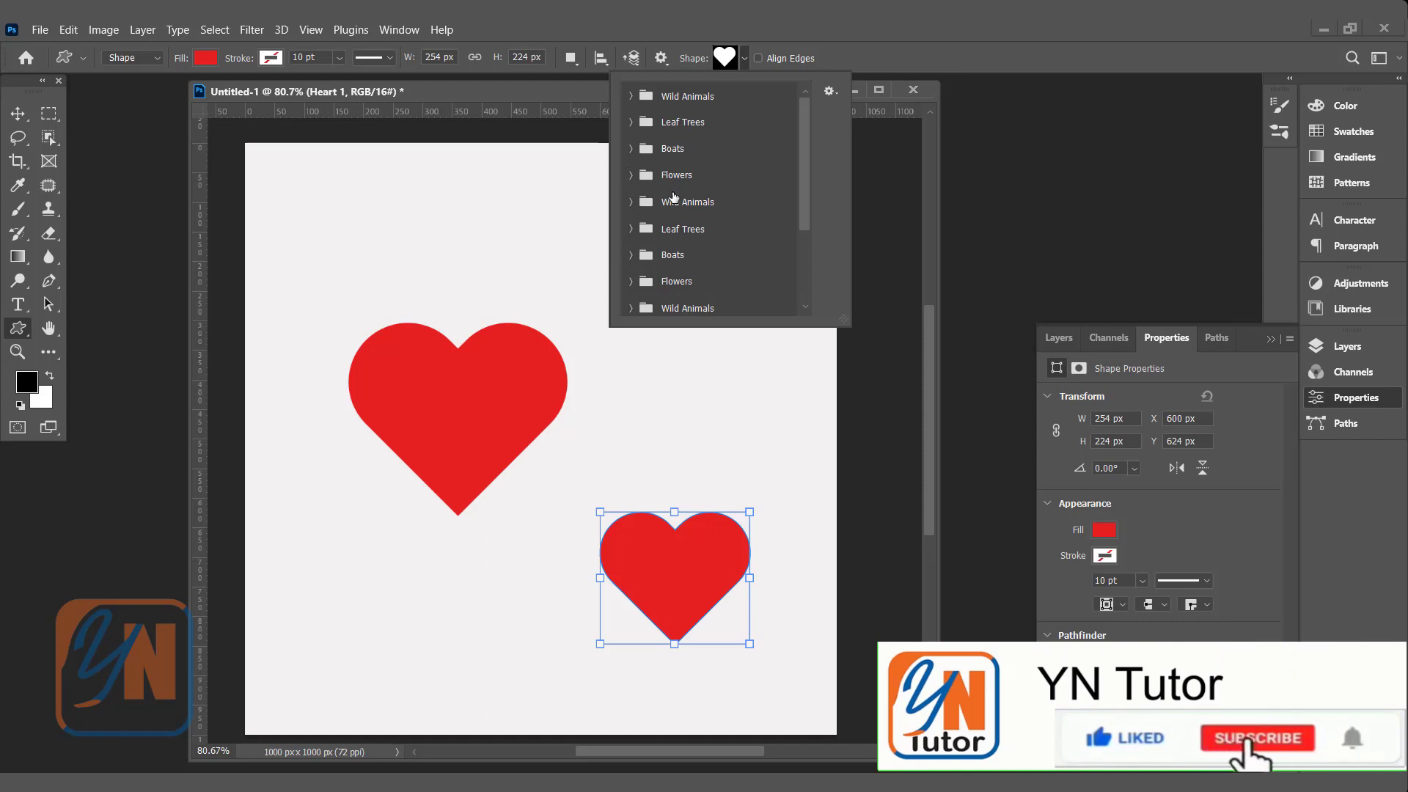
{"action": "left_click", "coordinate": [631, 176]}
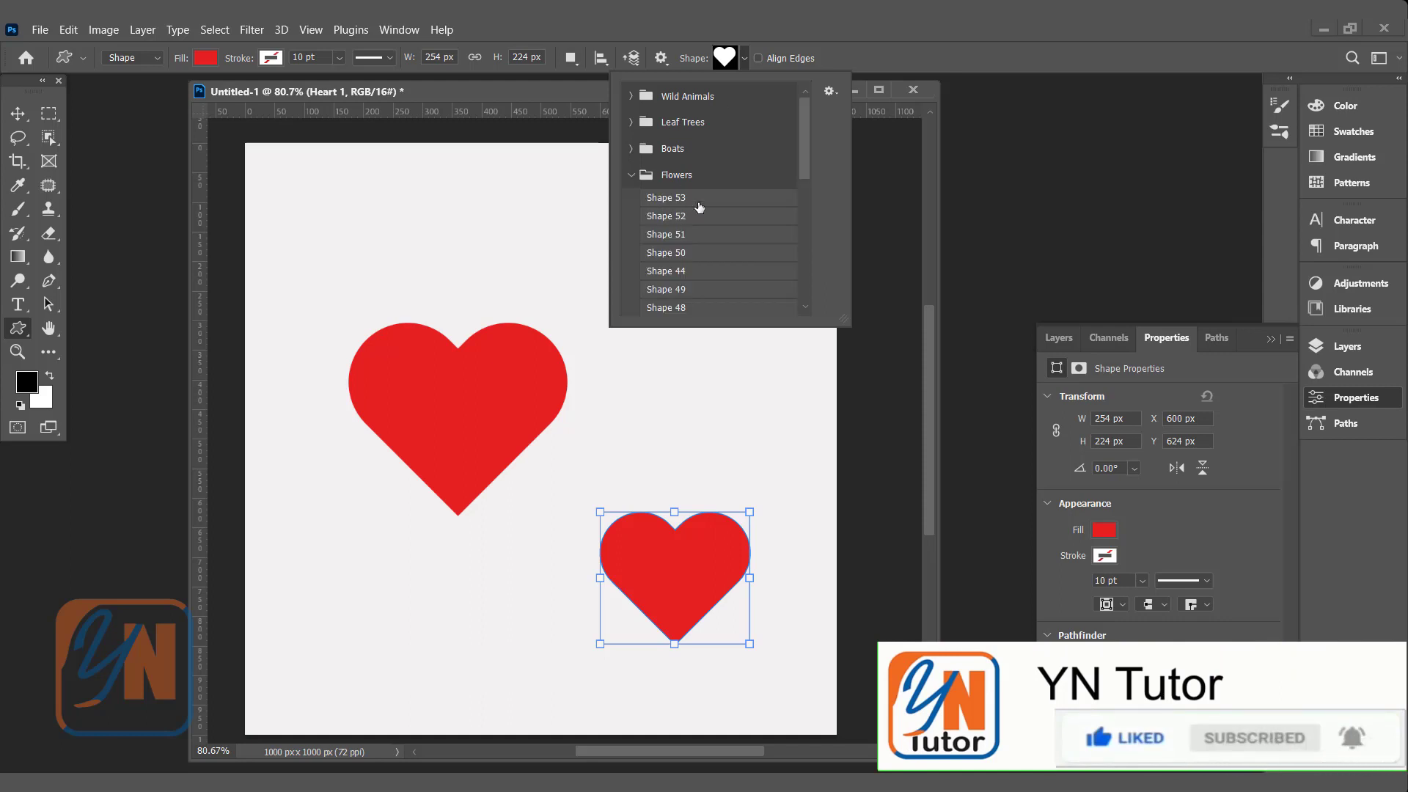
{"action": "scroll", "coordinate": [799, 165], "scroll_direction": "down", "scroll_amount": 2}
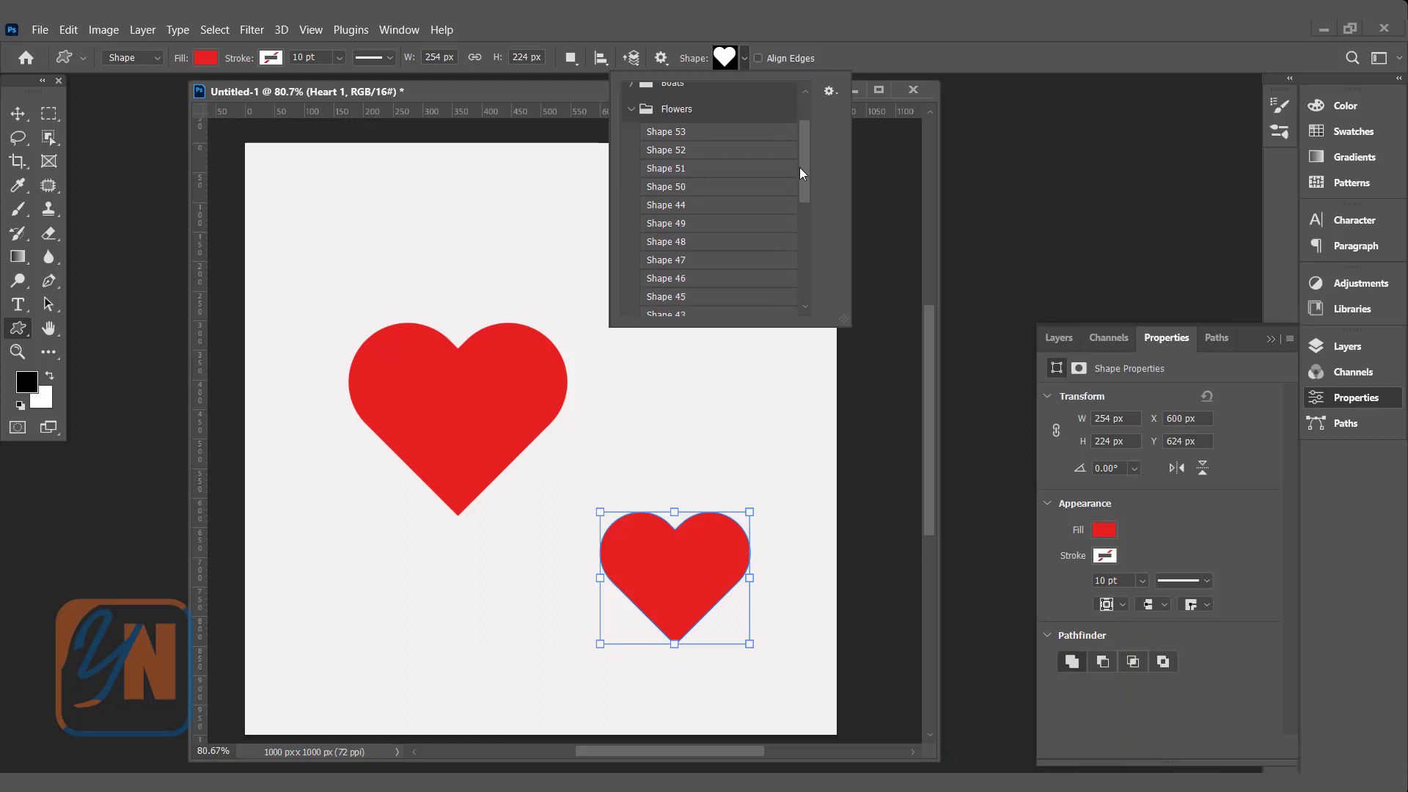
{"action": "left_click", "coordinate": [689, 129]}
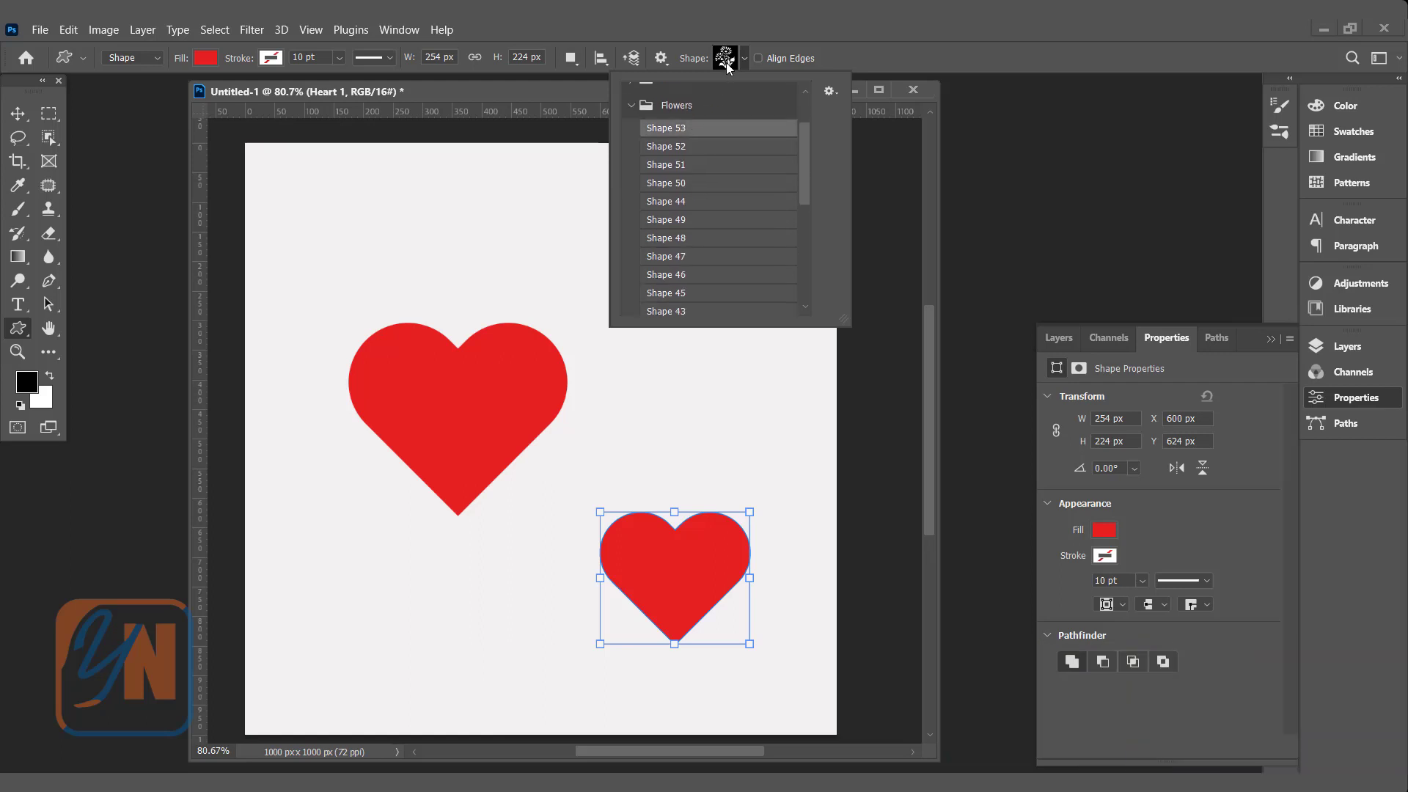
{"action": "left_click", "coordinate": [696, 183]}
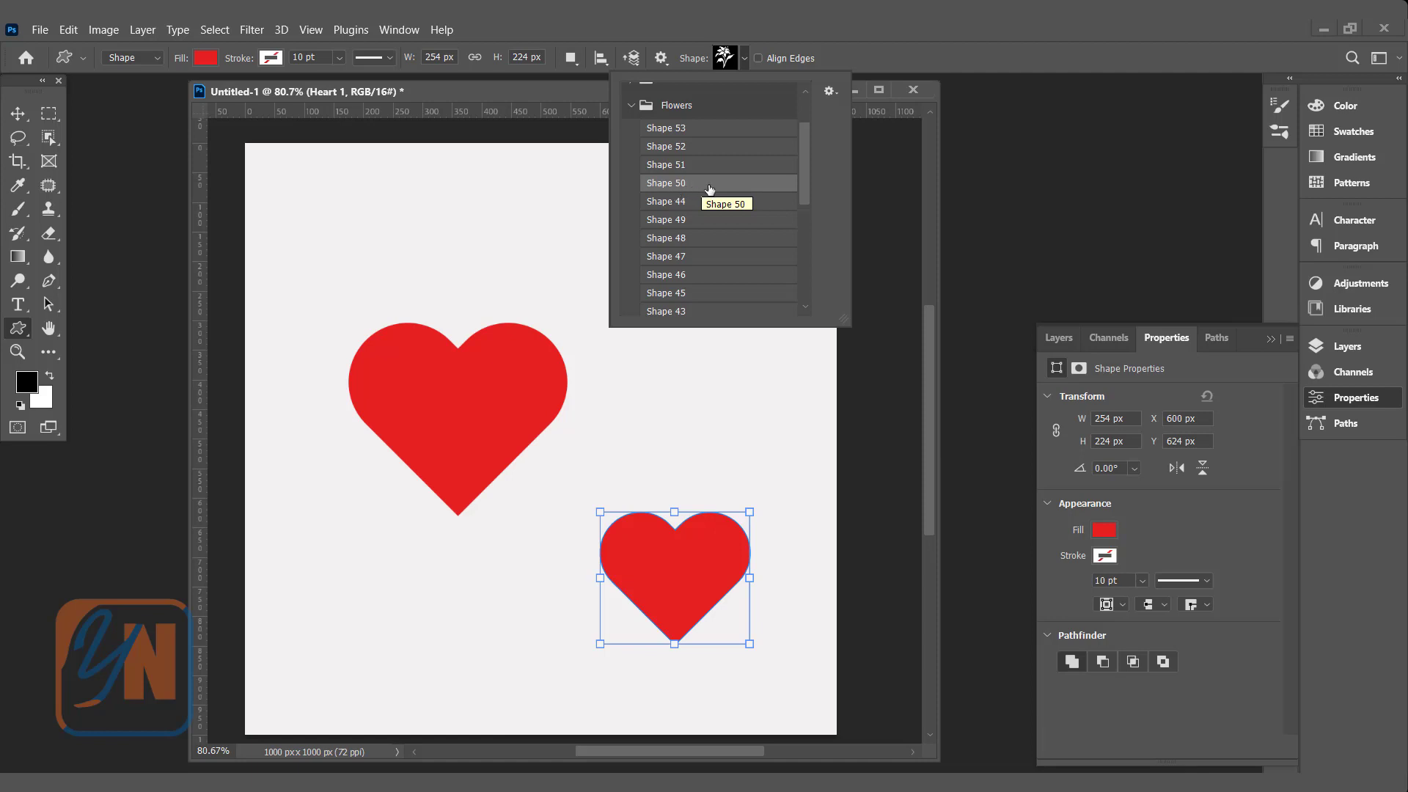
{"action": "left_click", "coordinate": [657, 352]}
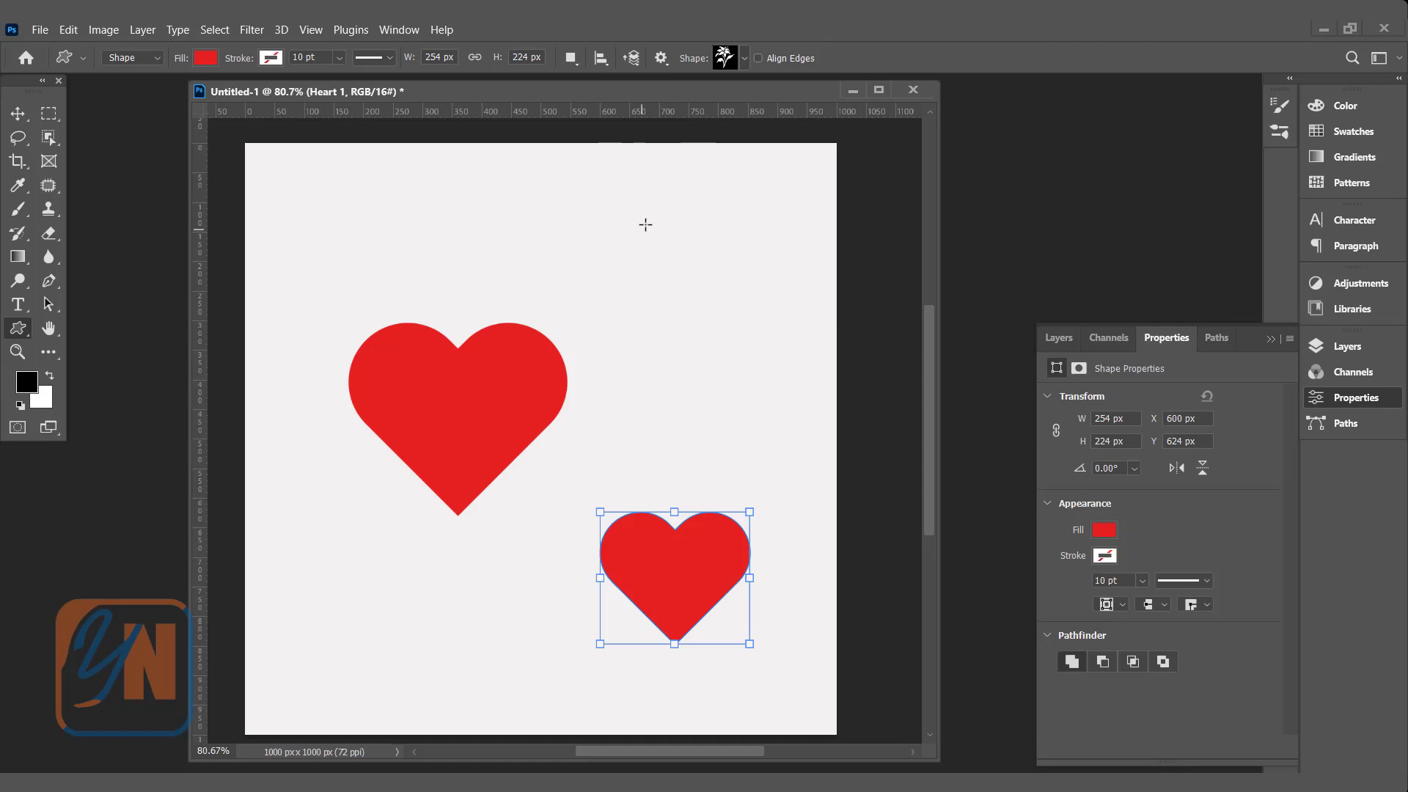
{"action": "left_click_drag", "start_coordinate": [609, 189], "coordinate": [805, 467]}
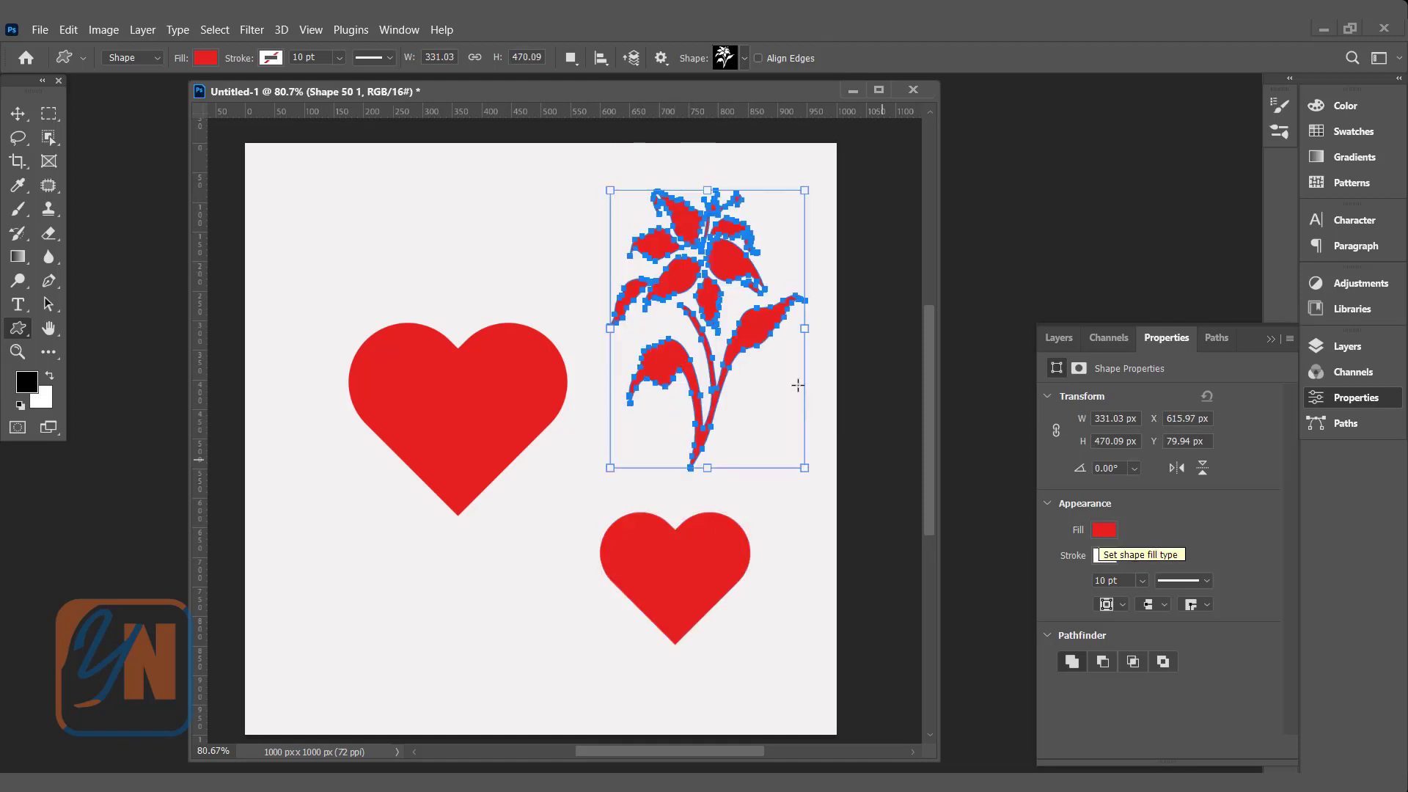
Step: Fill the plant shape with a recently used green, set its stroke width to 0 pt and select its path
{"action": "left_click", "coordinate": [1105, 531]}
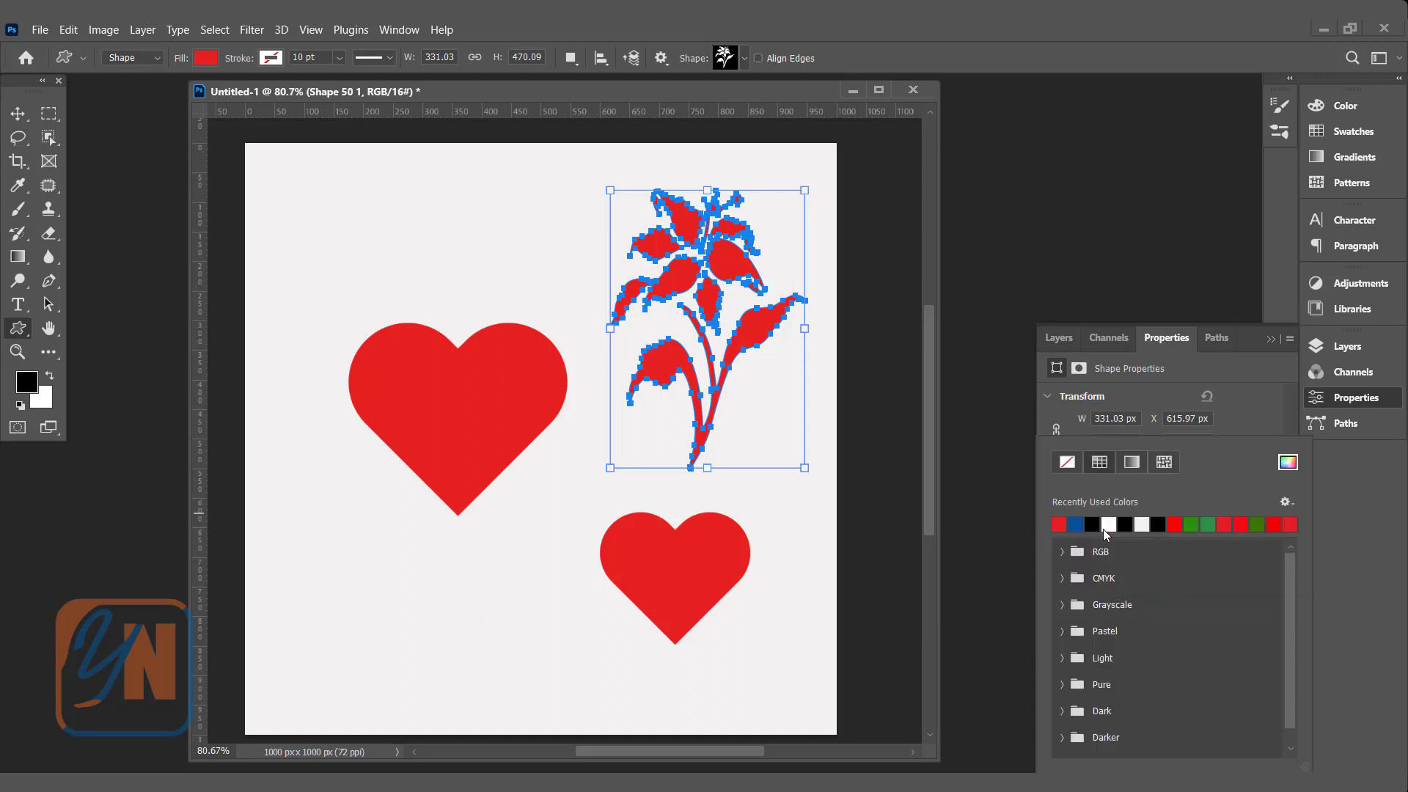
{"action": "left_click", "coordinate": [1207, 524]}
{"action": "left_click", "coordinate": [48, 304]}
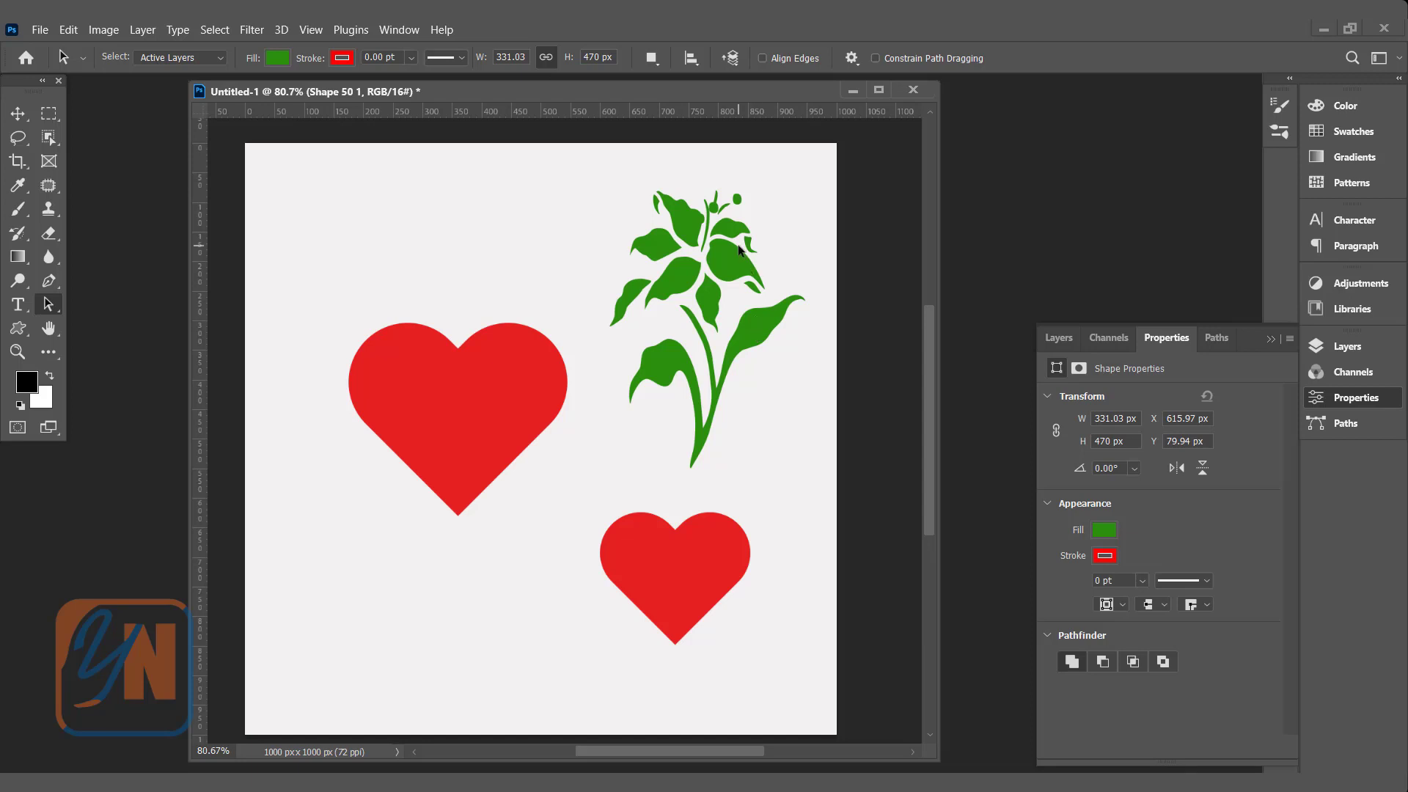
{"action": "left_click", "coordinate": [757, 336]}
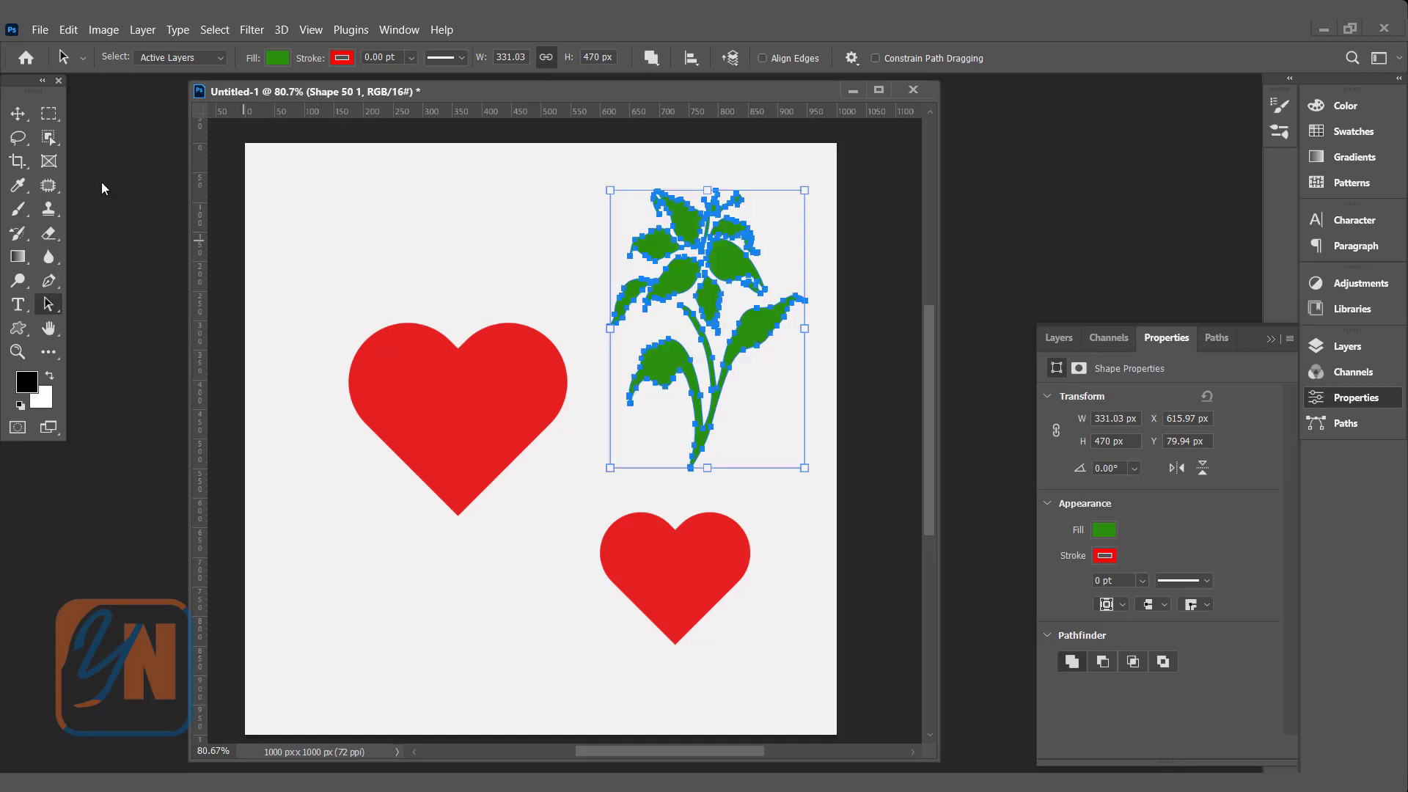
Step: Duplicate the Shape 50 1 layer, hide the copy and make the original layer active
{"action": "key", "text": "v"}
{"action": "left_click", "coordinate": [1347, 346]}
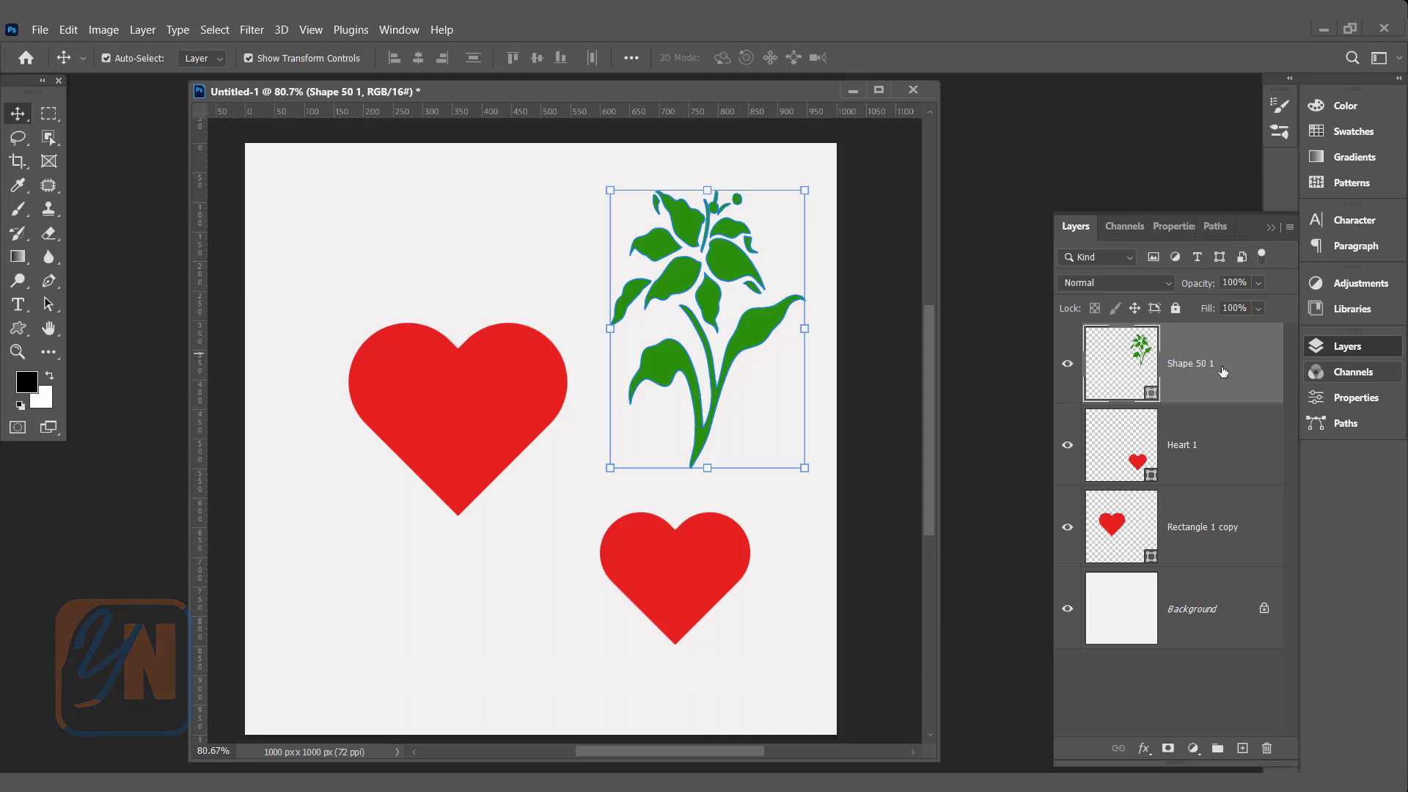
{"action": "left_click_drag", "start_coordinate": [1223, 371], "coordinate": [1243, 748]}
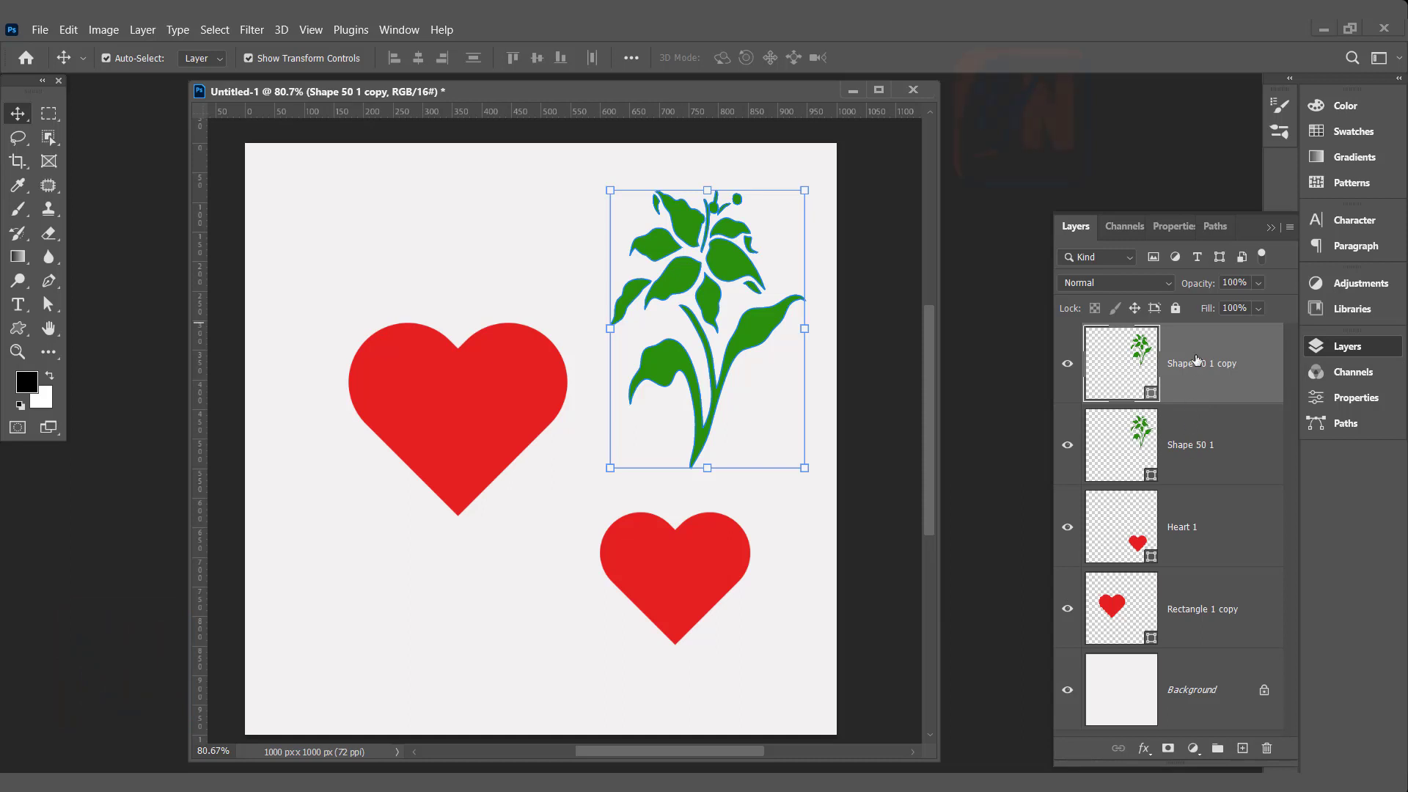
{"action": "left_click", "coordinate": [1068, 366]}
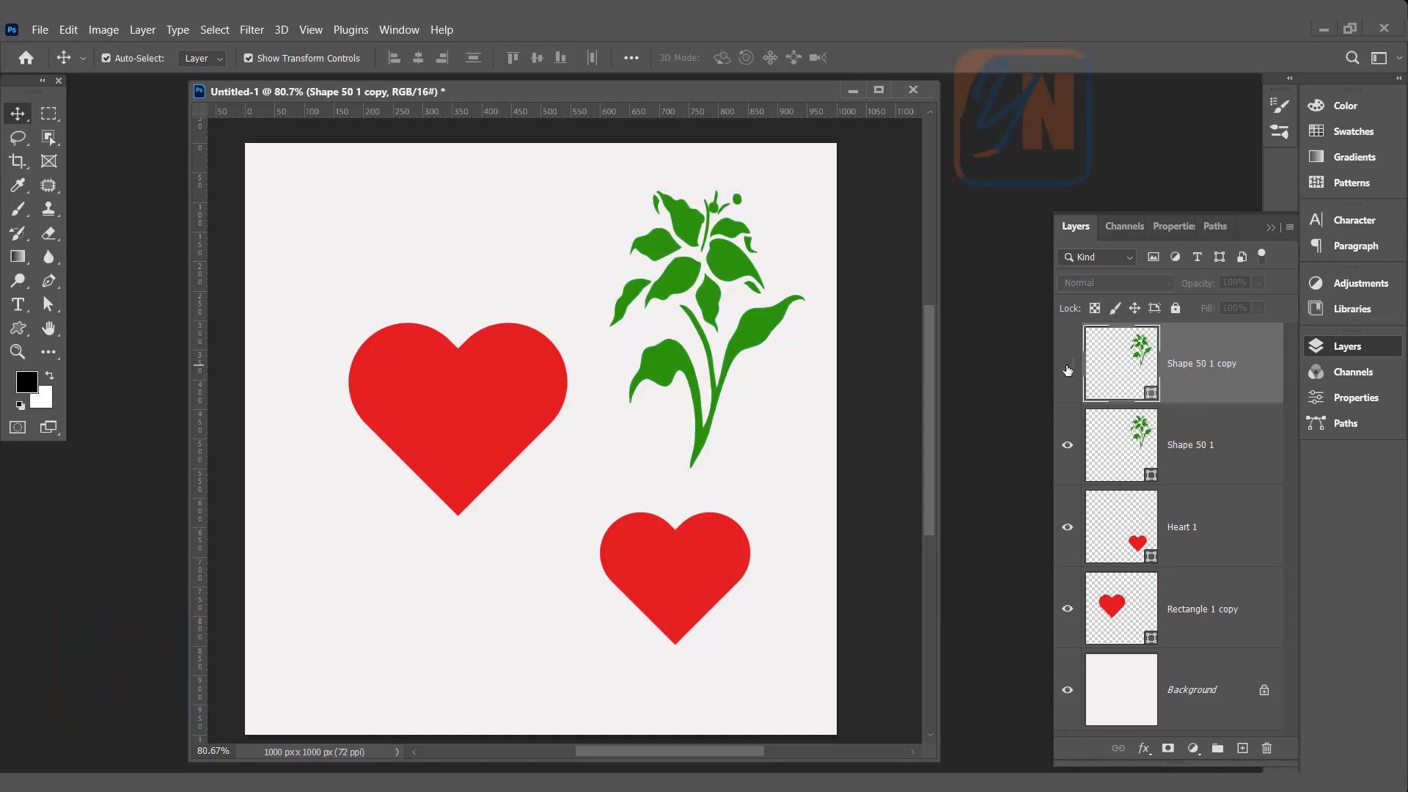
{"action": "left_click", "coordinate": [1202, 438]}
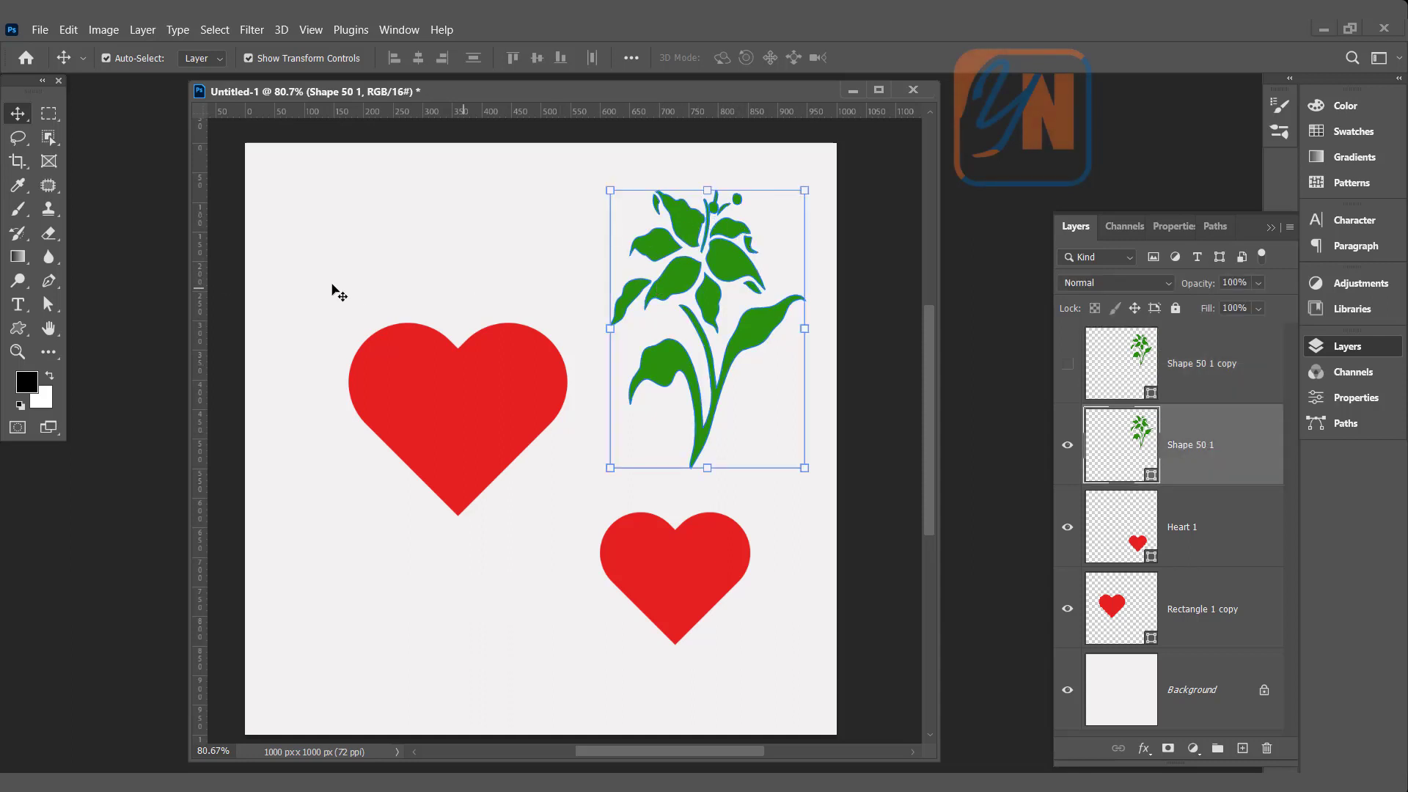
Step: Delete the topmost leaves and buds of the Shape 50 1 plant with the Direct Selection tool
{"action": "left_click", "coordinate": [46, 304]}
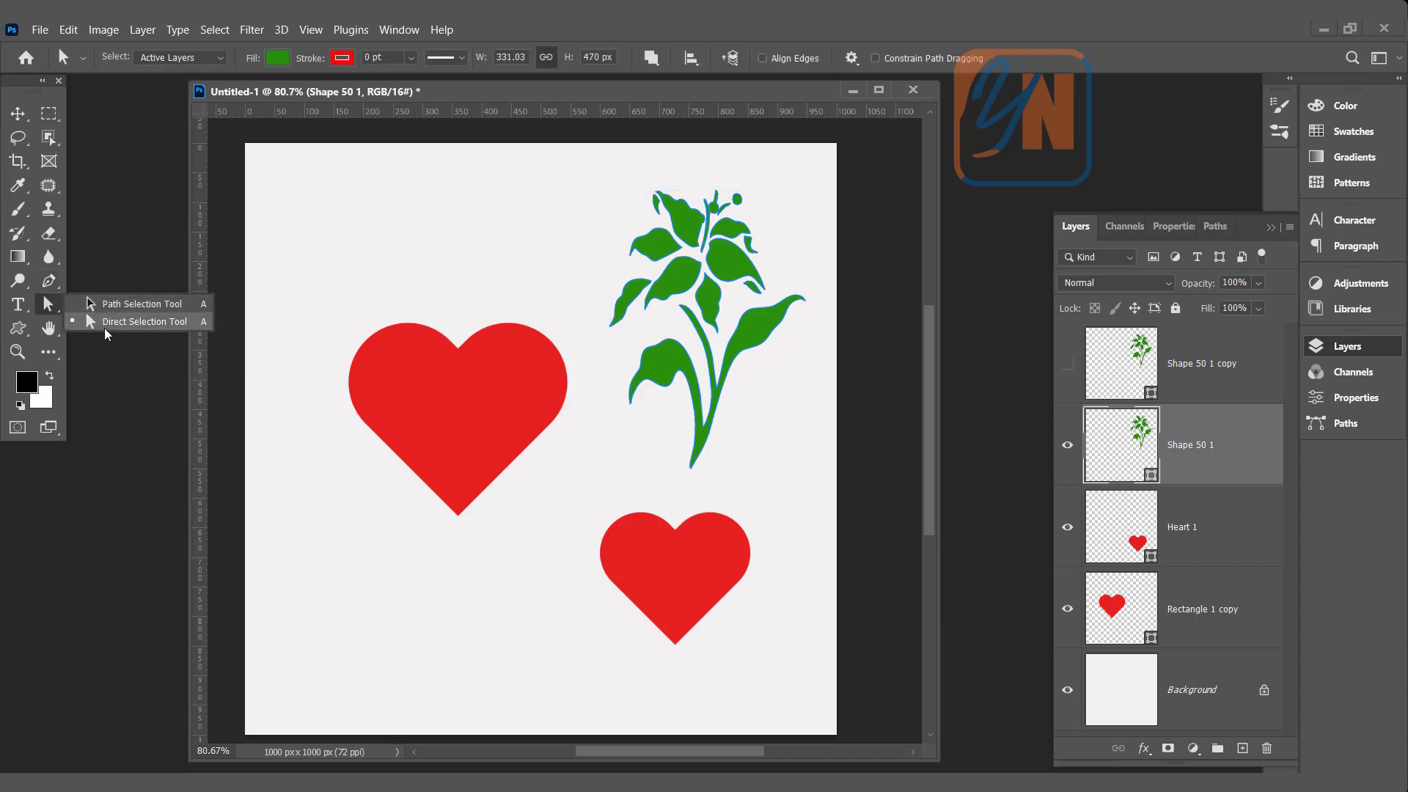
{"action": "left_click", "coordinate": [86, 313]}
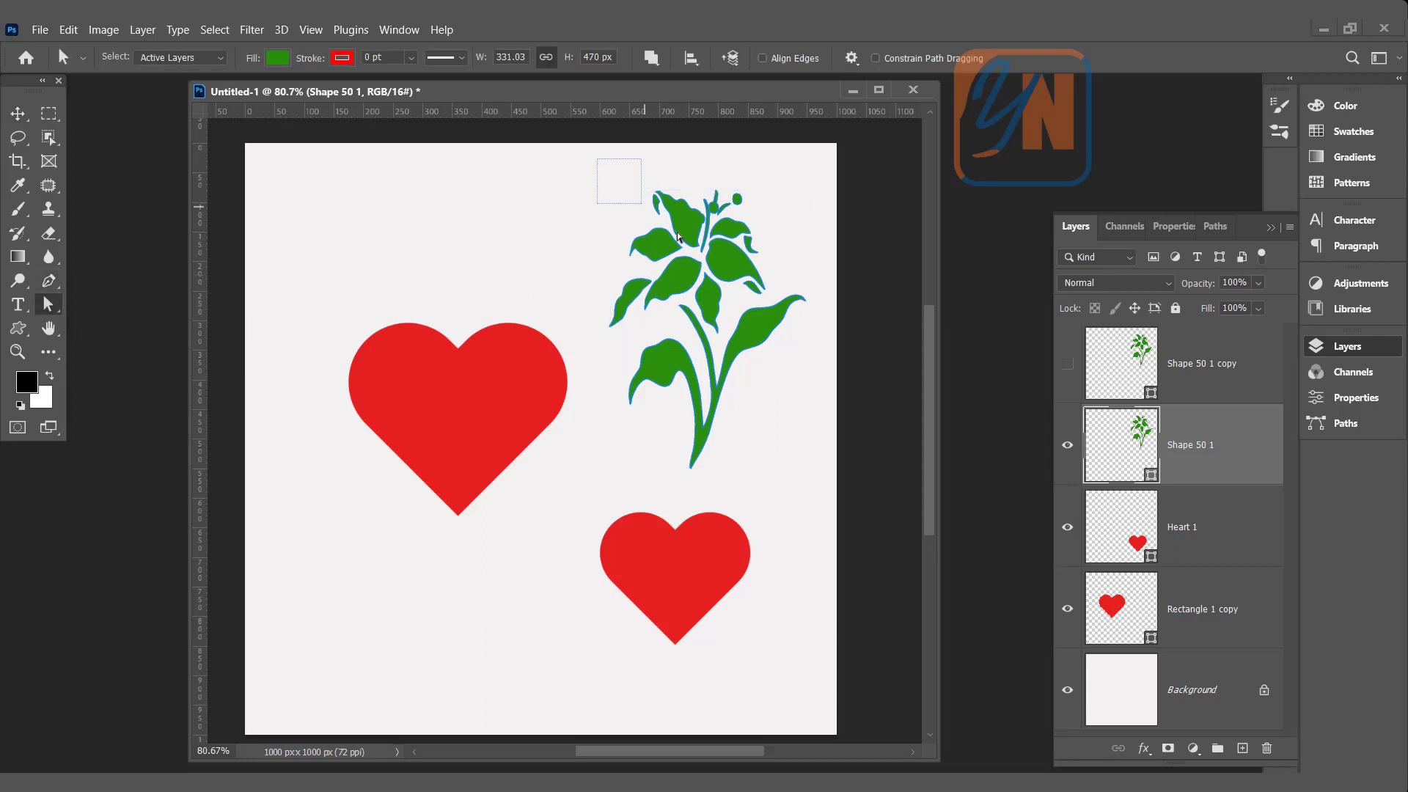
{"action": "left_click_drag", "start_coordinate": [676, 232], "coordinate": [781, 268]}
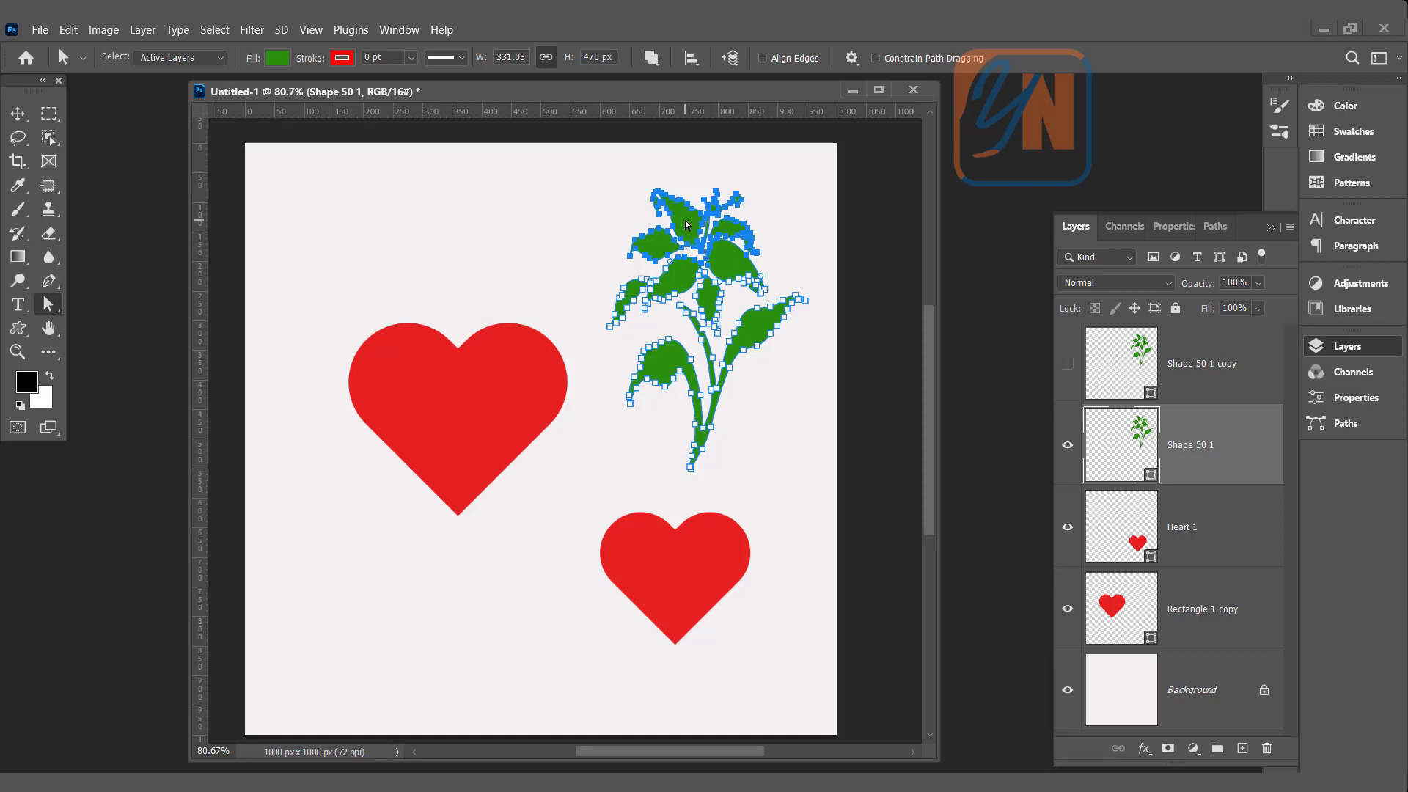
{"action": "key", "text": "Delete"}
{"action": "left_click", "coordinate": [682, 311]}
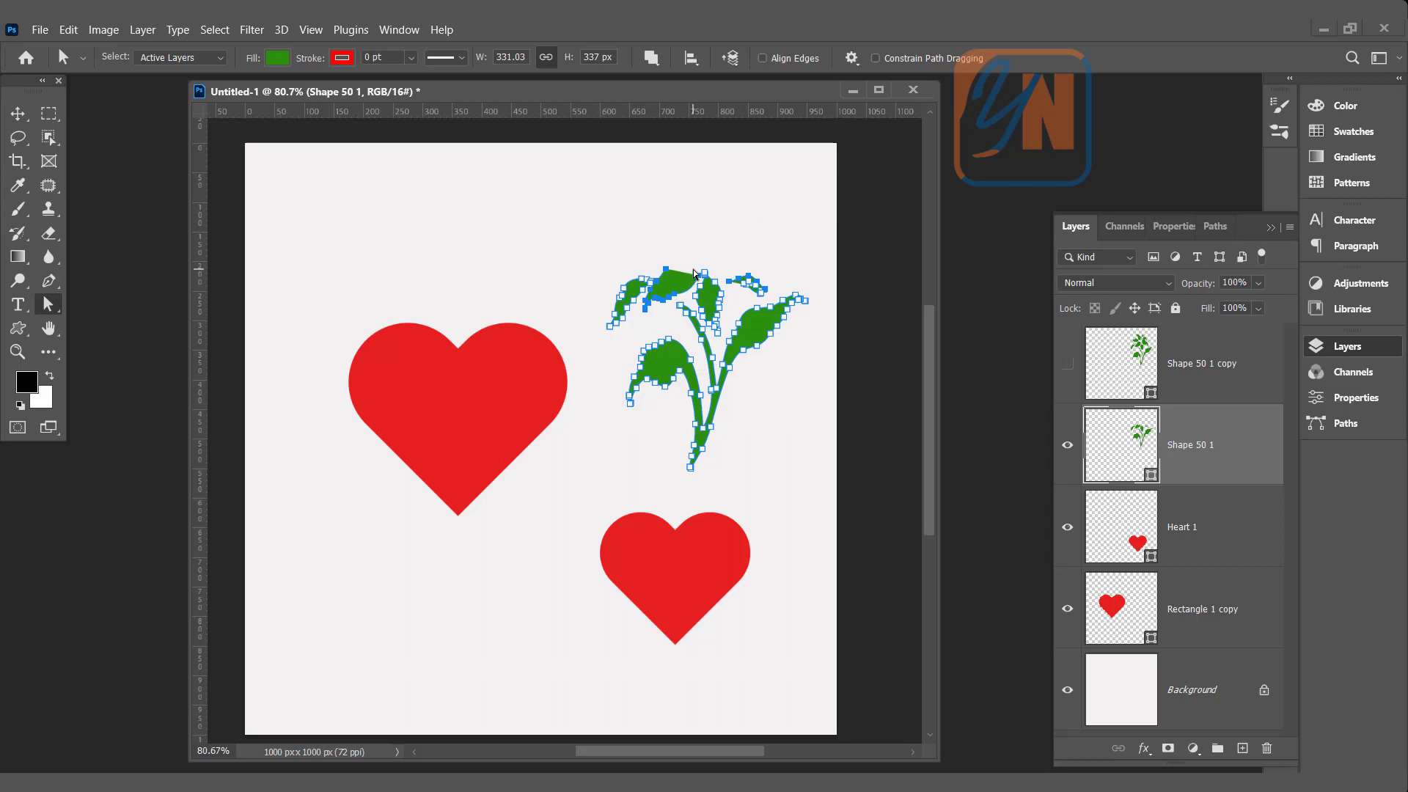
{"action": "key", "text": "Delete"}
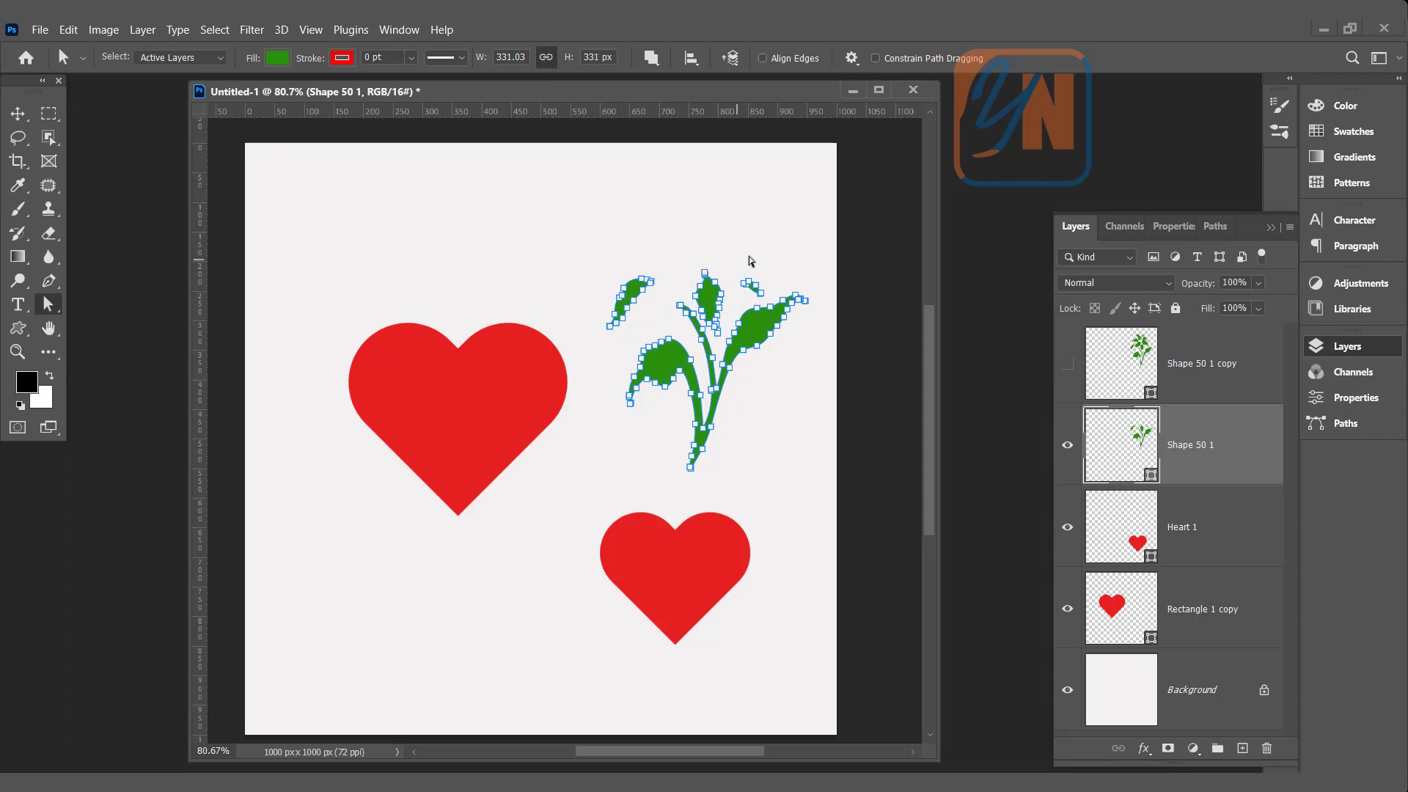
Step: Delete the remaining detached upper leaves from Shape 50 1, keeping only the stem and the two lower leaves
{"action": "left_click_drag", "start_coordinate": [799, 259], "coordinate": [591, 289]}
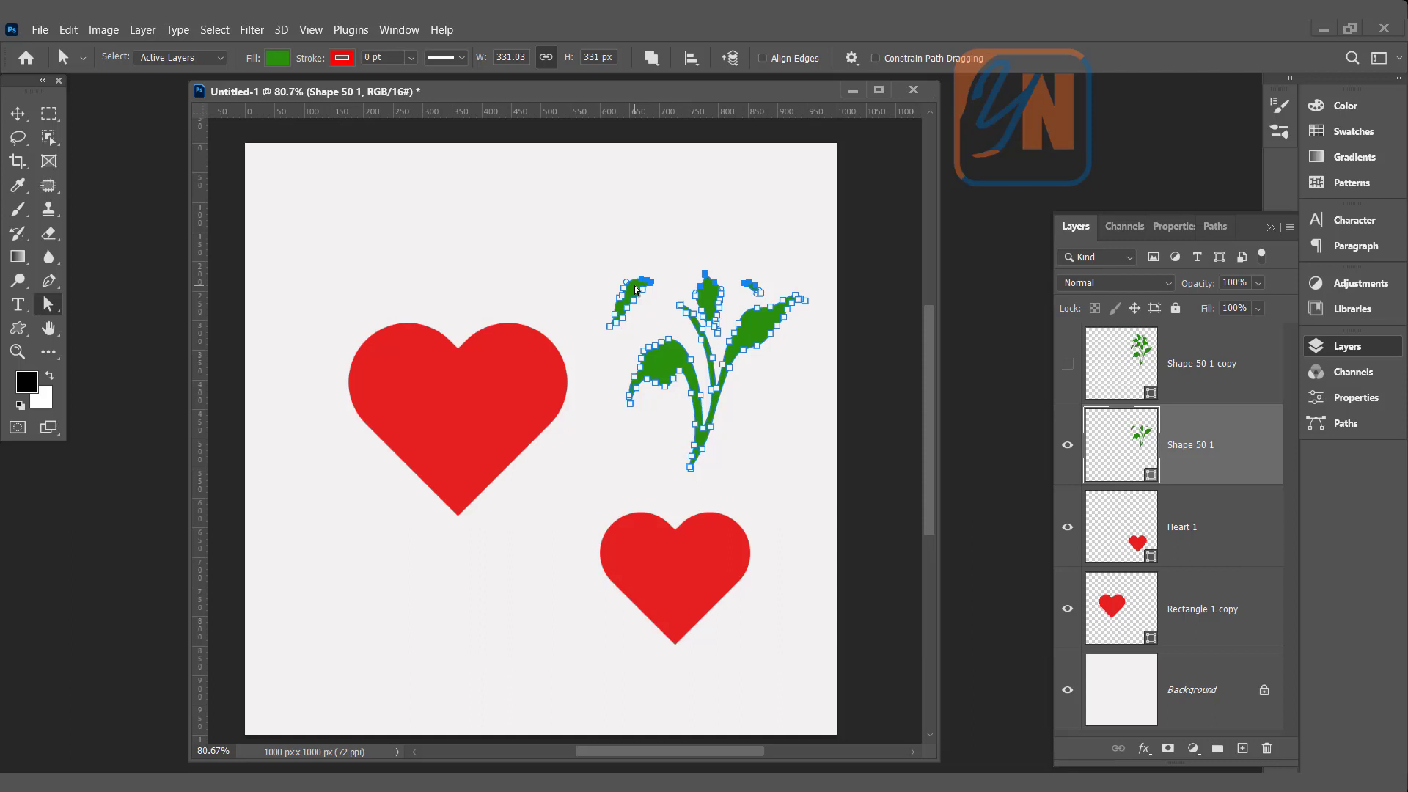
{"action": "key", "text": "shift+Down"}
{"action": "key", "text": "shift+Down"}
{"action": "key", "text": "shift+Down"}
{"action": "key", "text": "Delete"}
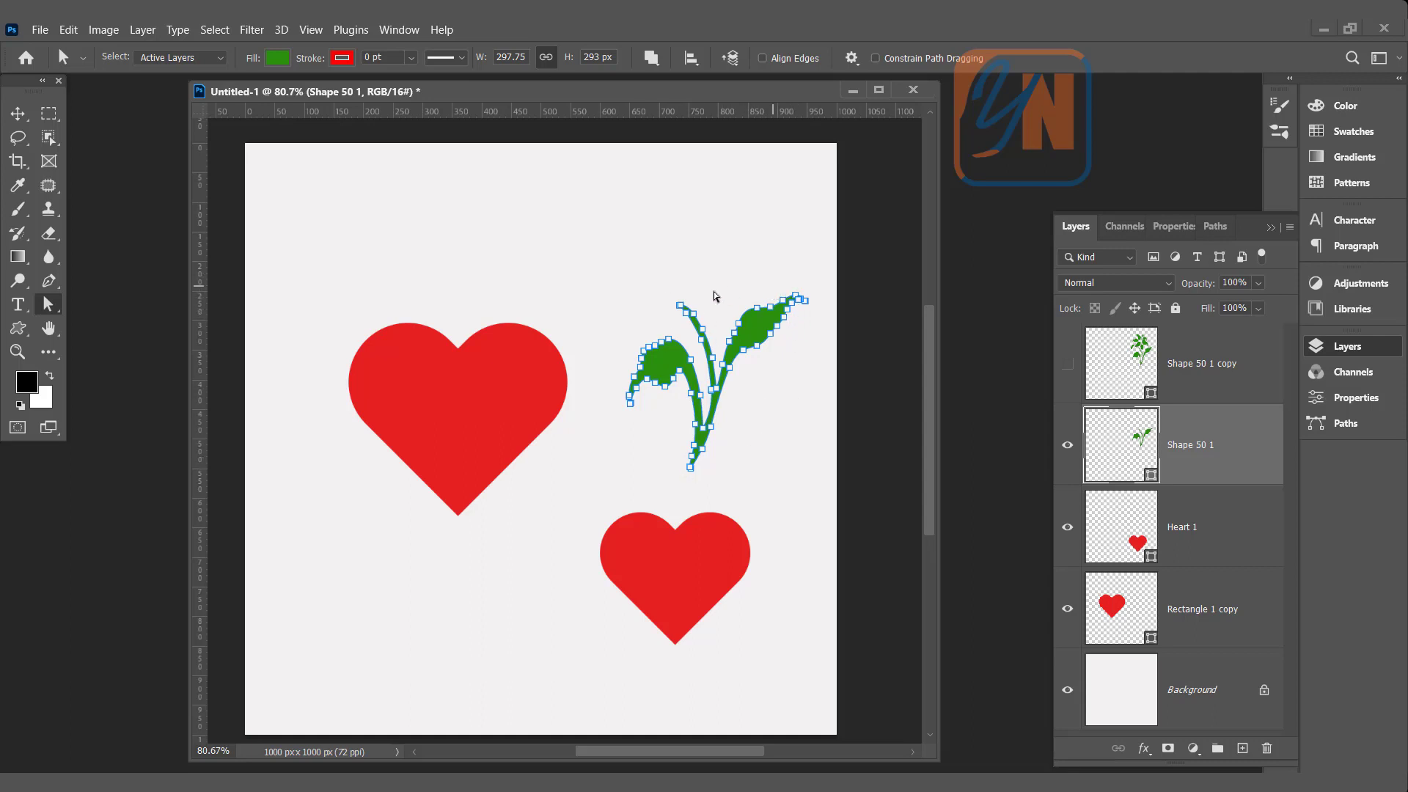
Step: Make the Shape 50 1 copy layer active and show it again
{"action": "left_click", "coordinate": [1220, 366]}
{"action": "left_click", "coordinate": [1068, 363]}
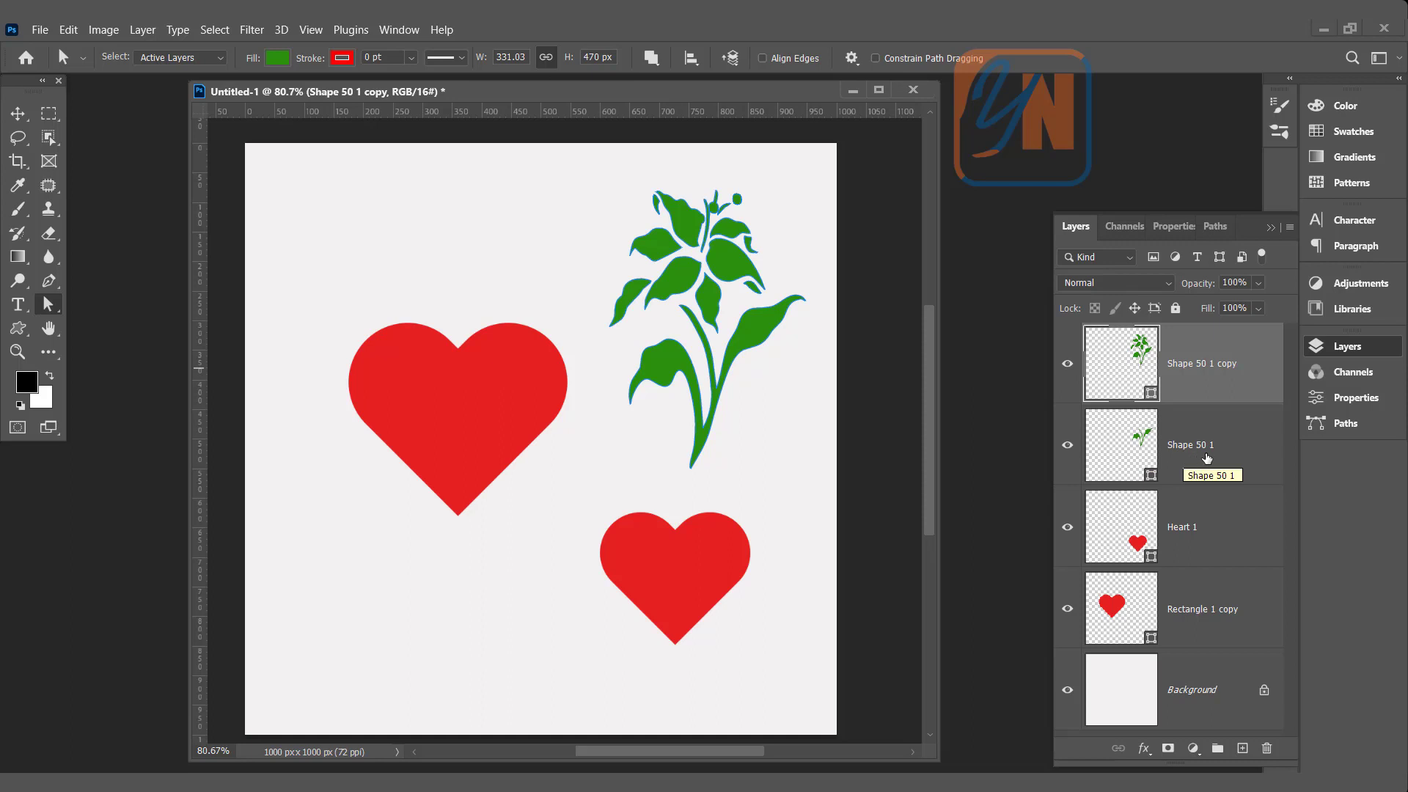
Step: With Shape 50 1 temporarily hidden, delete the stem and two lower leaves from Shape 50 1 copy, converting it to a regular path
{"action": "left_click", "coordinate": [1067, 445]}
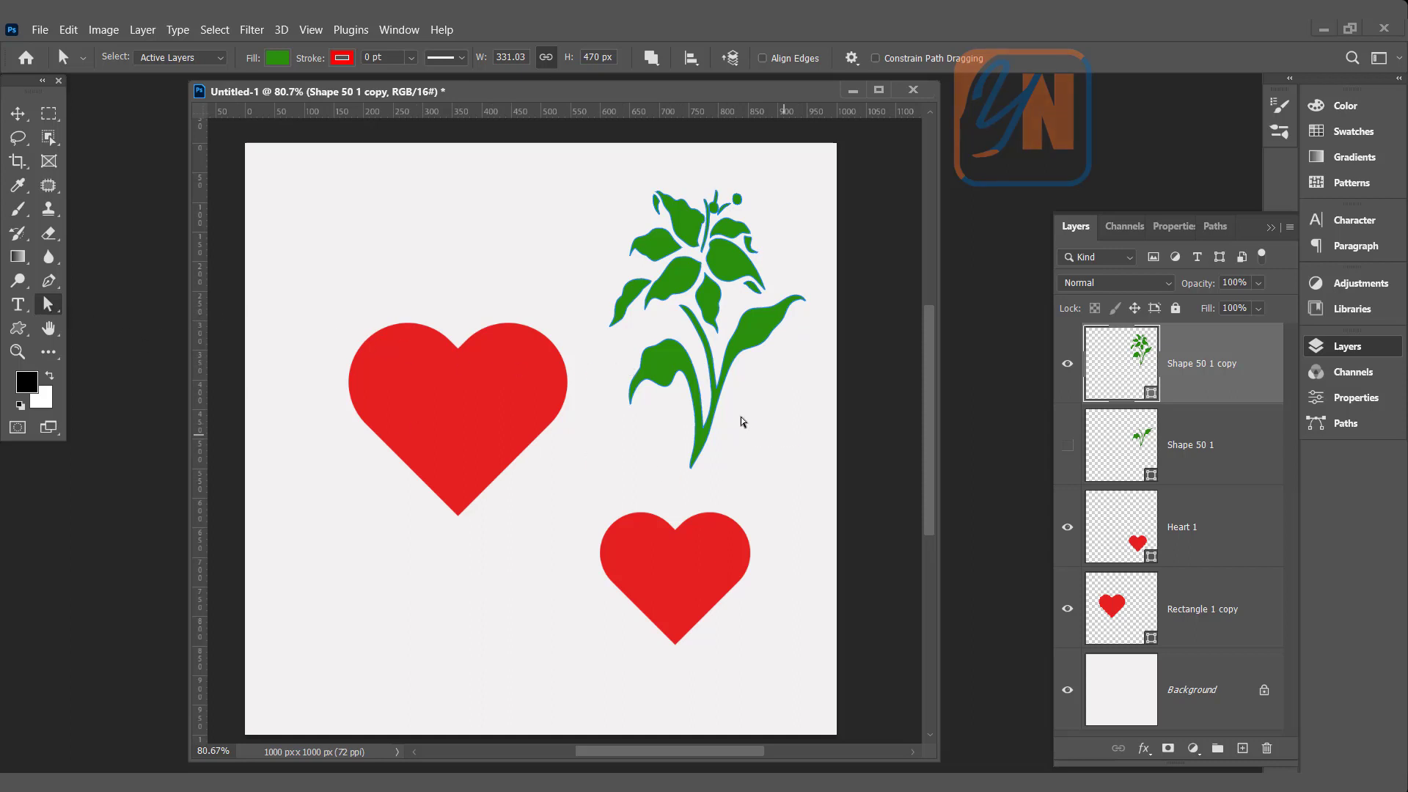
{"action": "left_click_drag", "start_coordinate": [801, 444], "coordinate": [627, 365]}
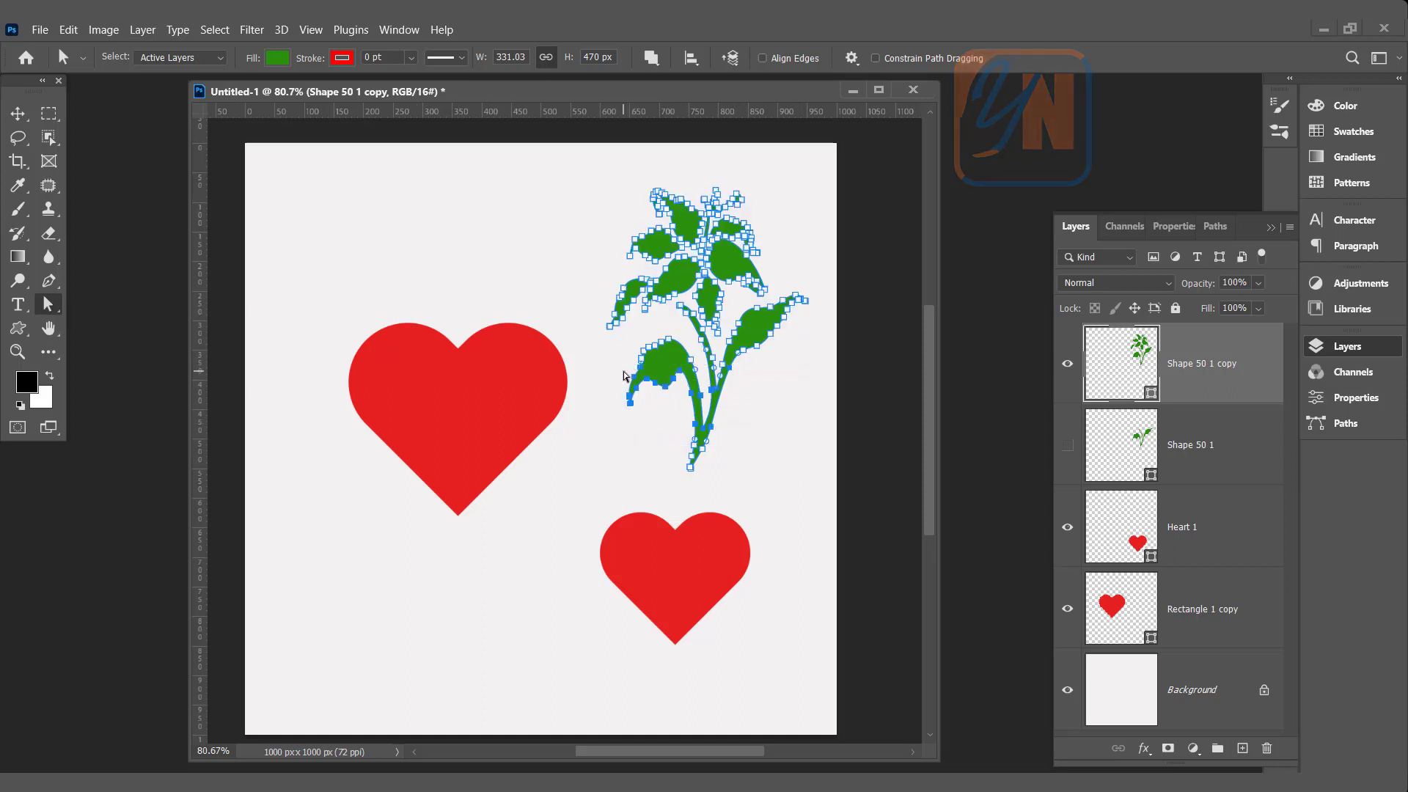
{"action": "key", "text": "Delete"}
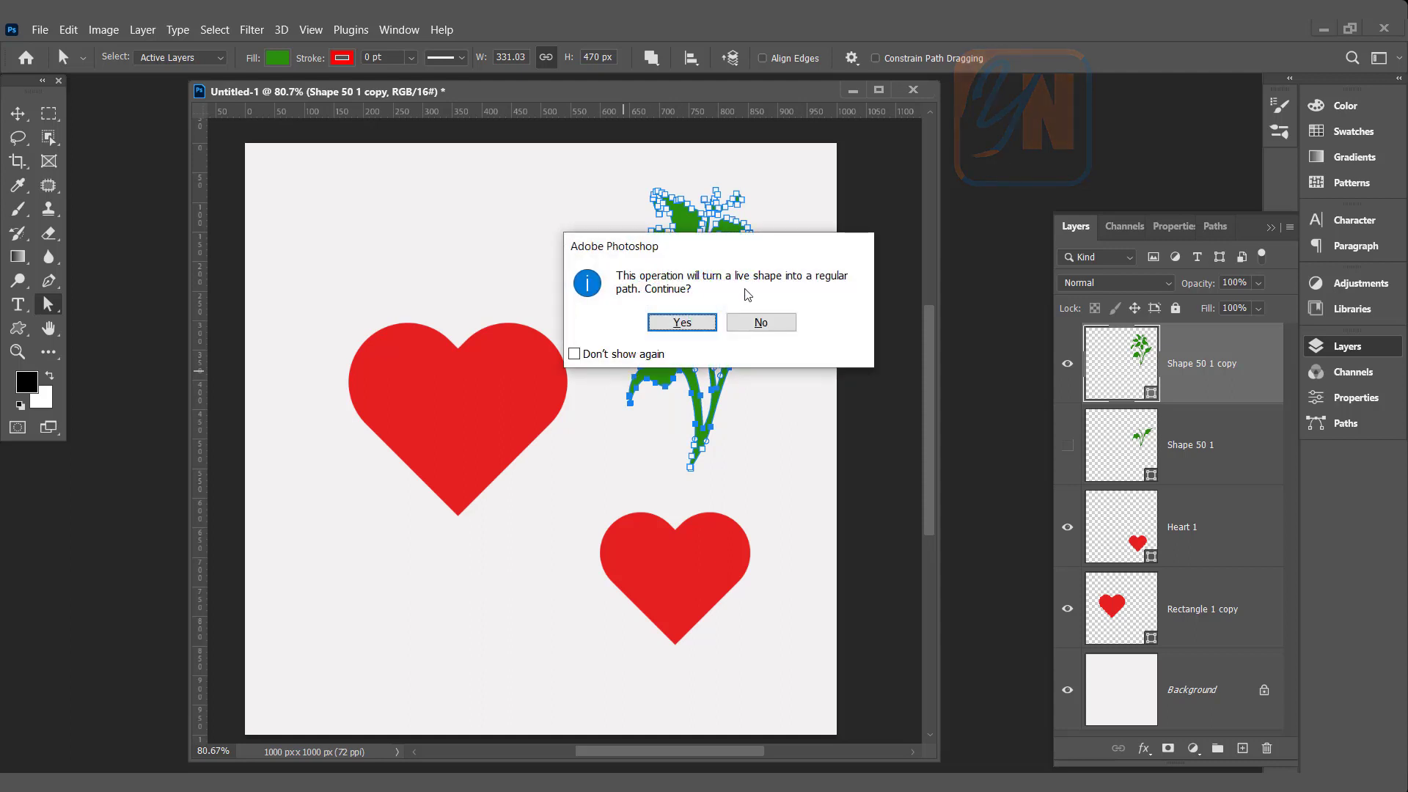
{"action": "left_click", "coordinate": [694, 323]}
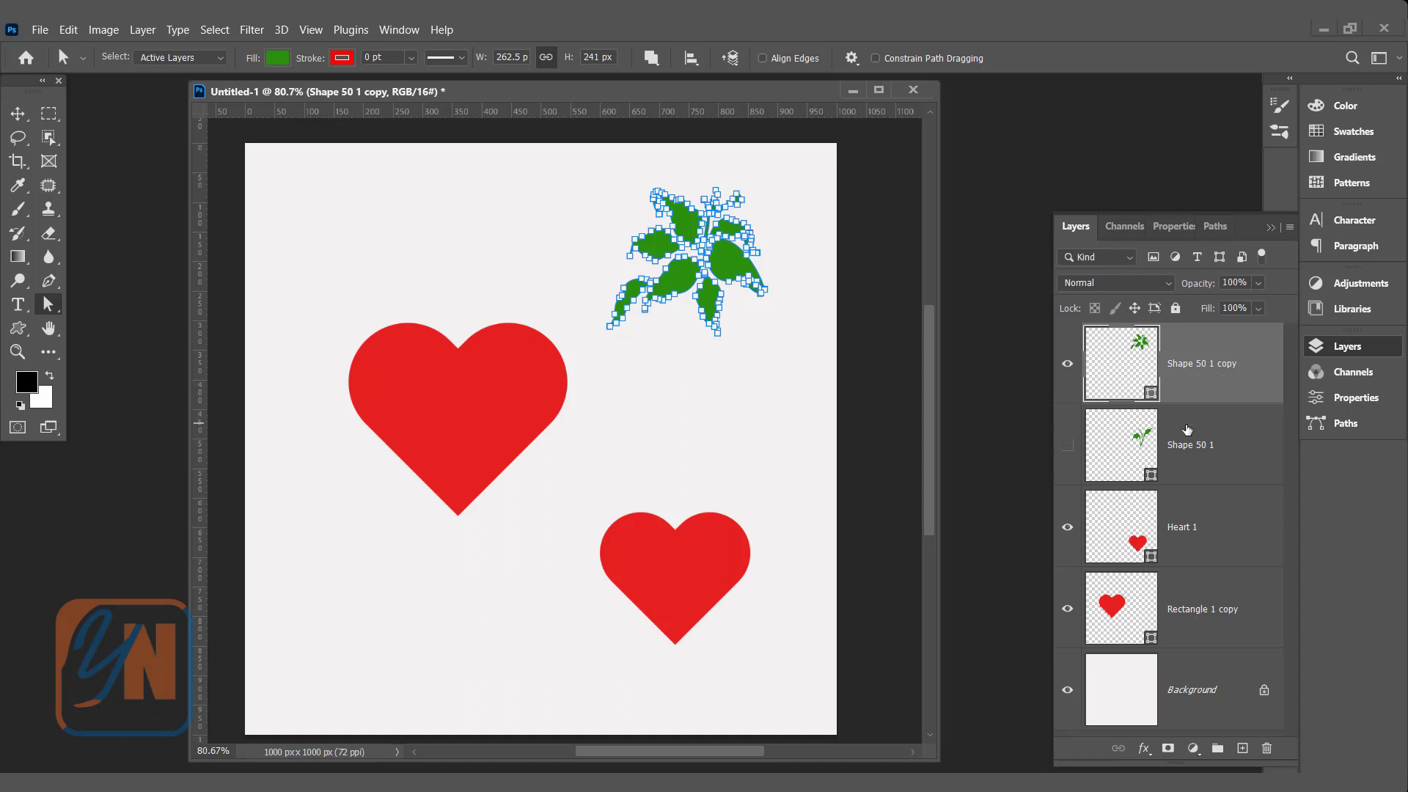
{"action": "left_click", "coordinate": [1068, 448]}
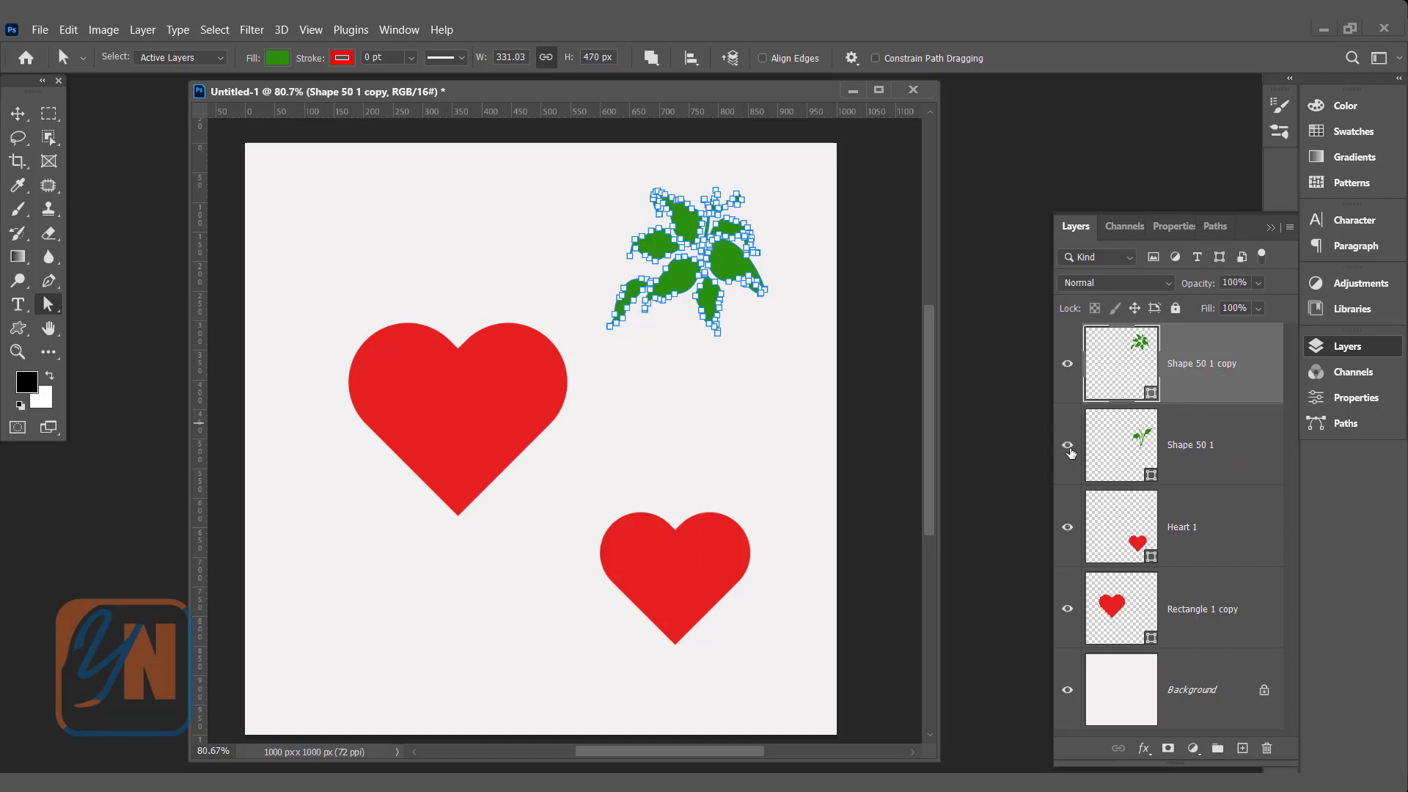
Step: Fill the upper flower part on Shape 50 1 copy with the bright red from the recently used colors
{"action": "left_click", "coordinate": [276, 59]}
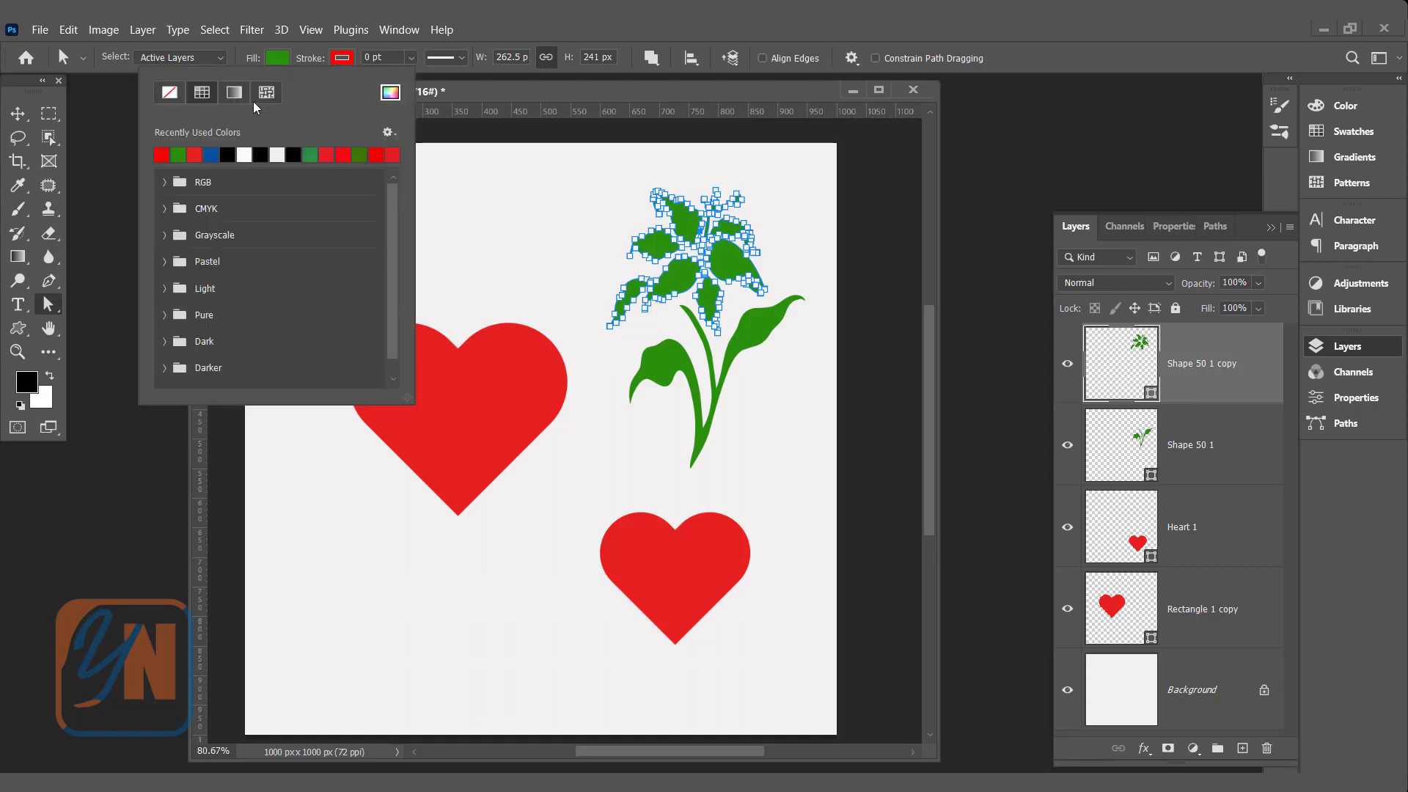
{"action": "left_click", "coordinate": [162, 154]}
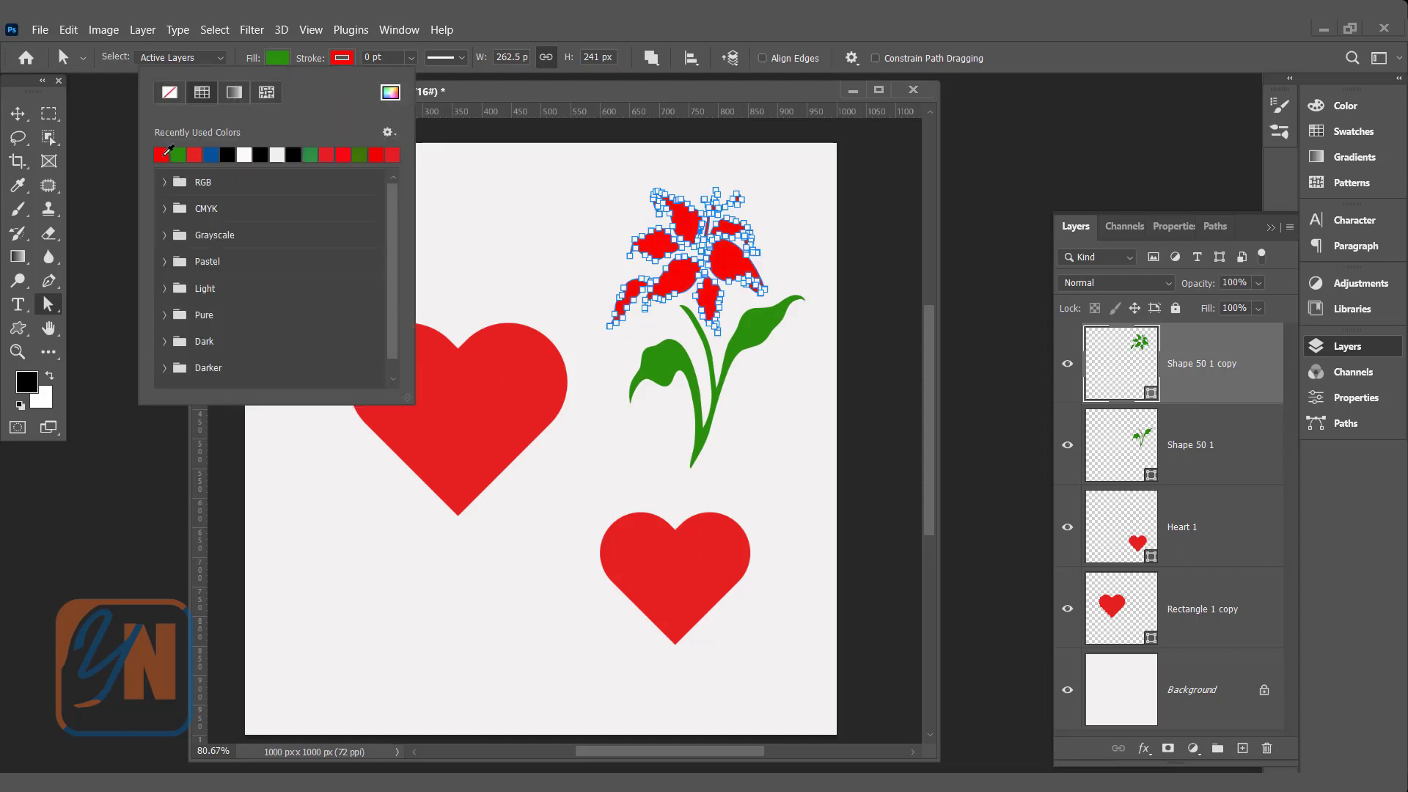
{"action": "left_click", "coordinate": [663, 31]}
Step: Link the Shape 50 1 and Shape 50 1 copy layers and move the linked plant slightly to the right on the canvas
{"action": "left_click", "coordinate": [750, 346]}
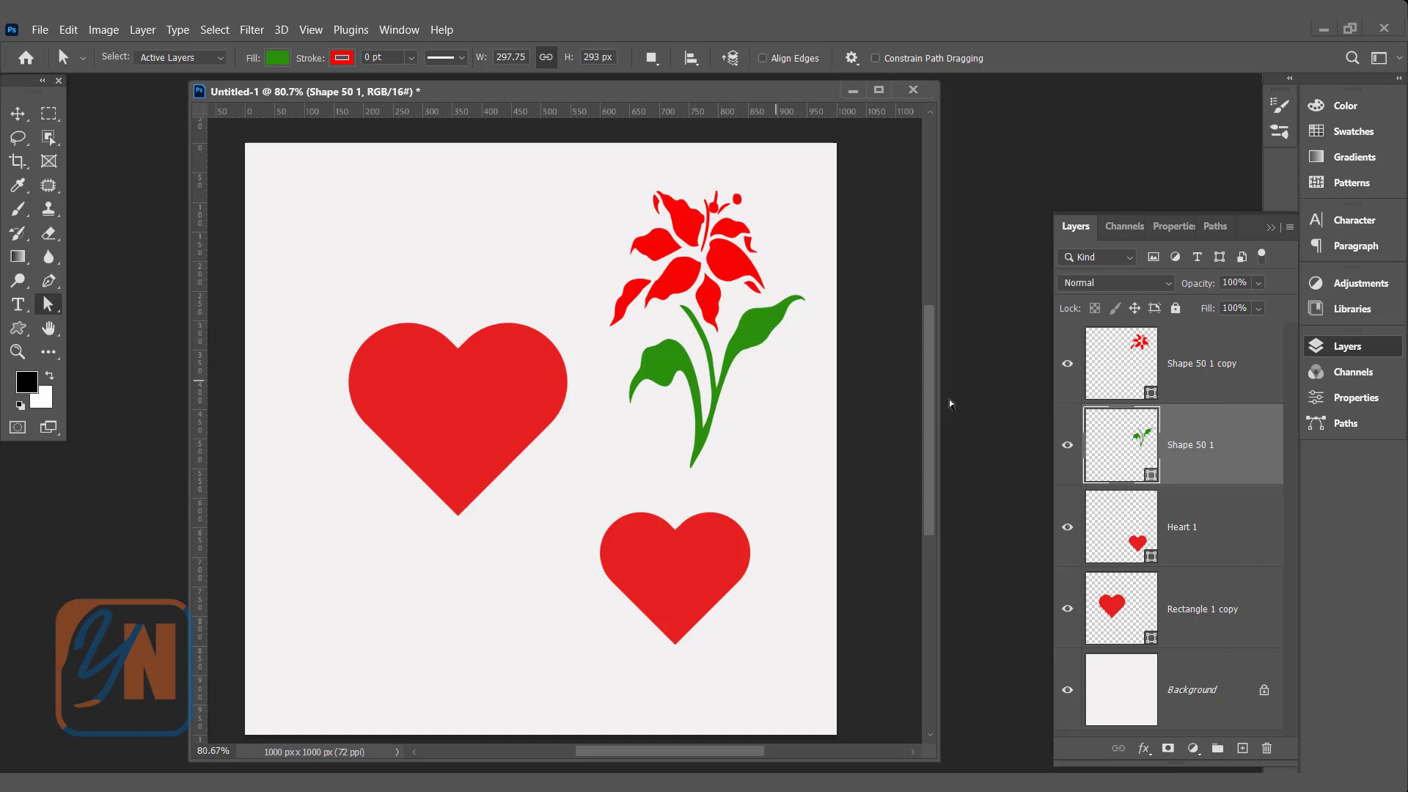
{"action": "left_click", "coordinate": [1213, 368], "text": "shift"}
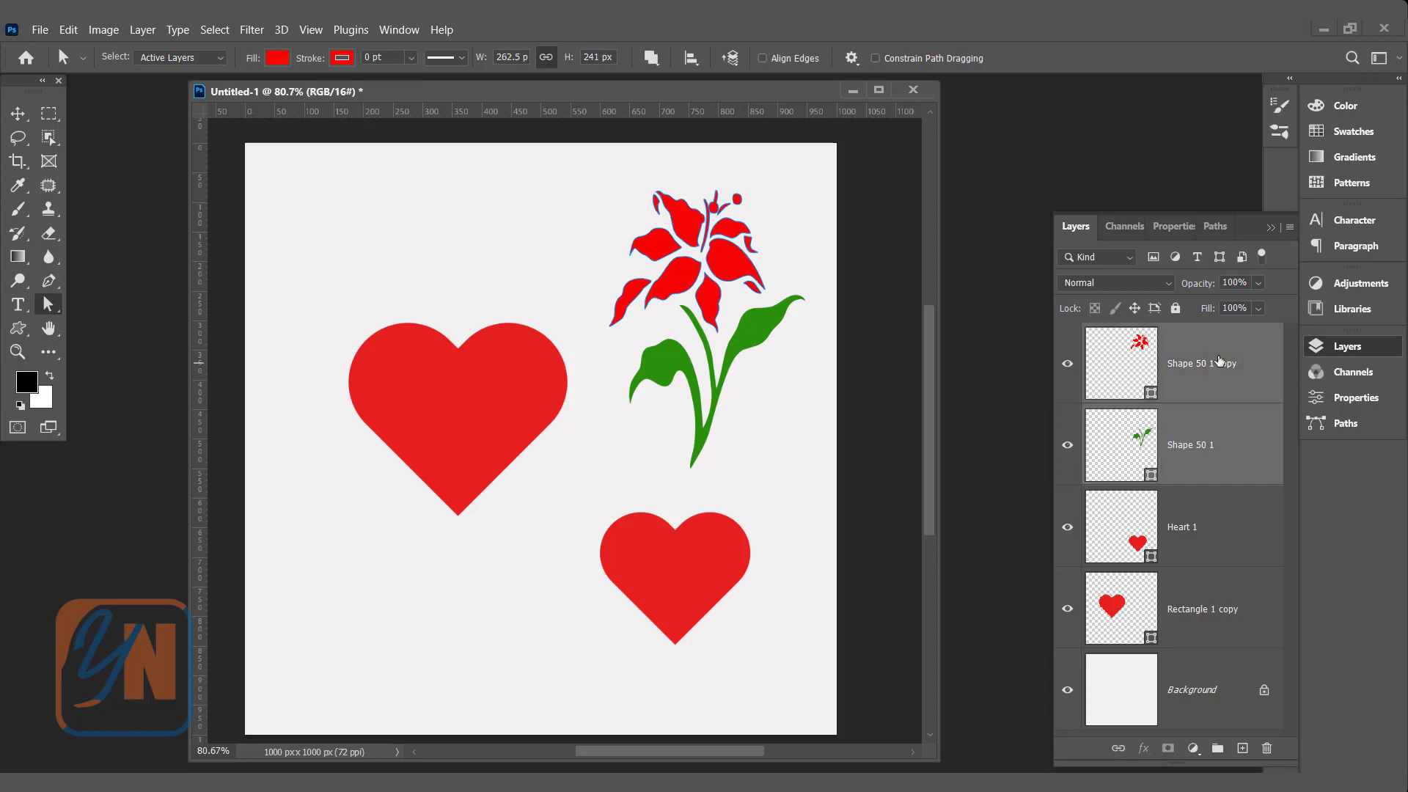
{"action": "right_click", "coordinate": [1180, 360]}
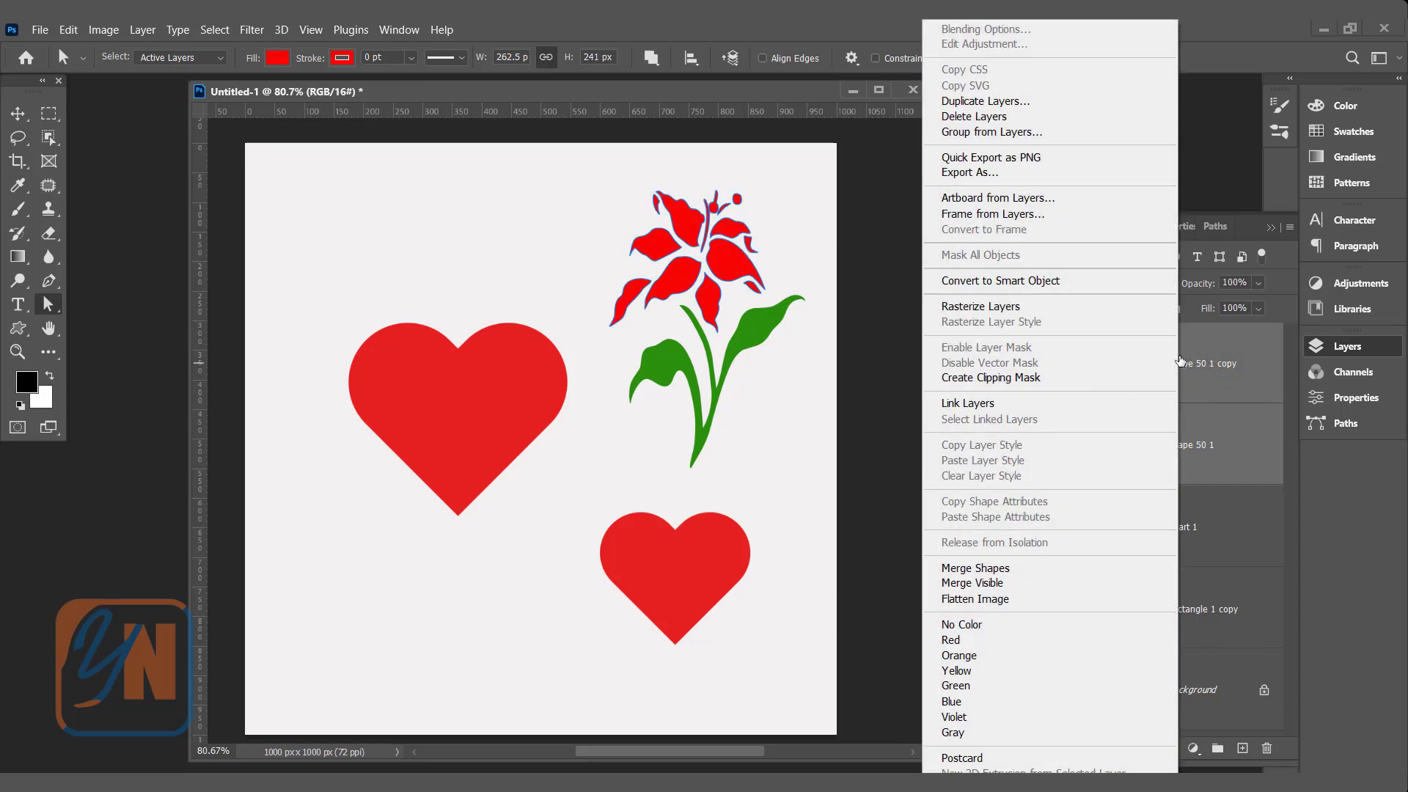
{"action": "left_click", "coordinate": [996, 408]}
{"action": "left_click", "coordinate": [18, 116]}
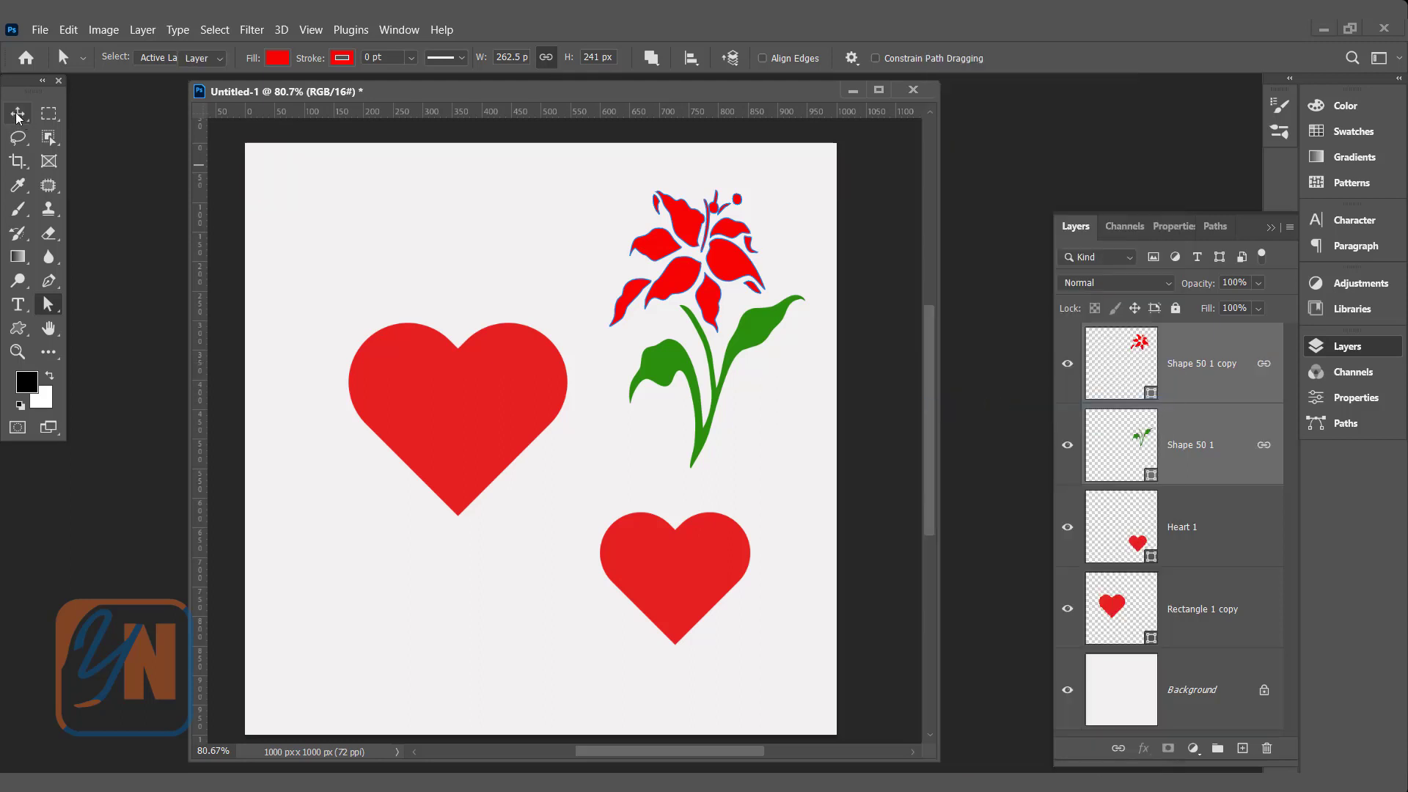
{"action": "mouse_move", "coordinate": [715, 260]}
{"action": "left_mouse_down"}
{"action": "mouse_move", "coordinate": [364, 471]}
{"action": "mouse_move", "coordinate": [790, 369]}
{"action": "mouse_move", "coordinate": [758, 323]}
{"action": "mouse_move", "coordinate": [486, 248]}
{"action": "mouse_move", "coordinate": [736, 262]}
{"action": "left_mouse_up"}
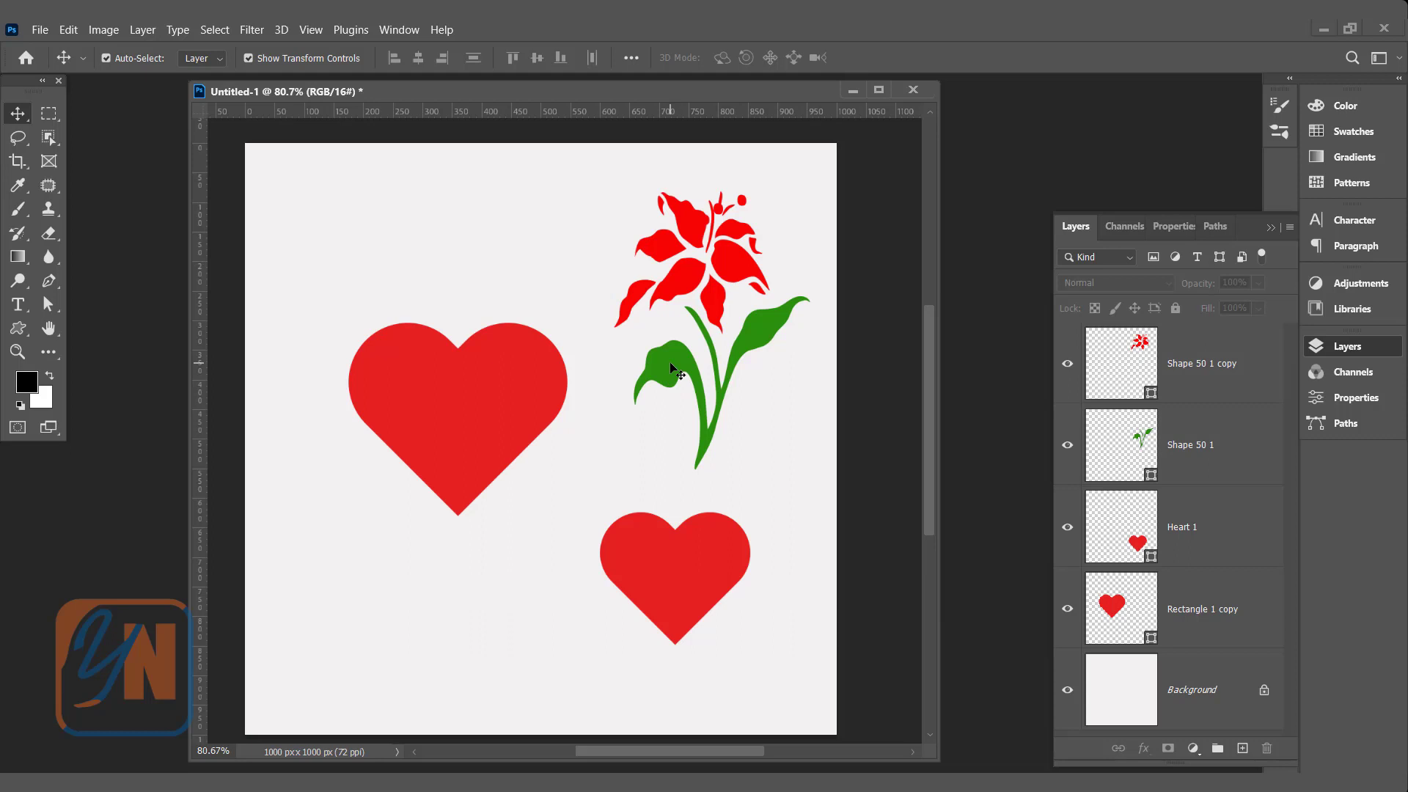